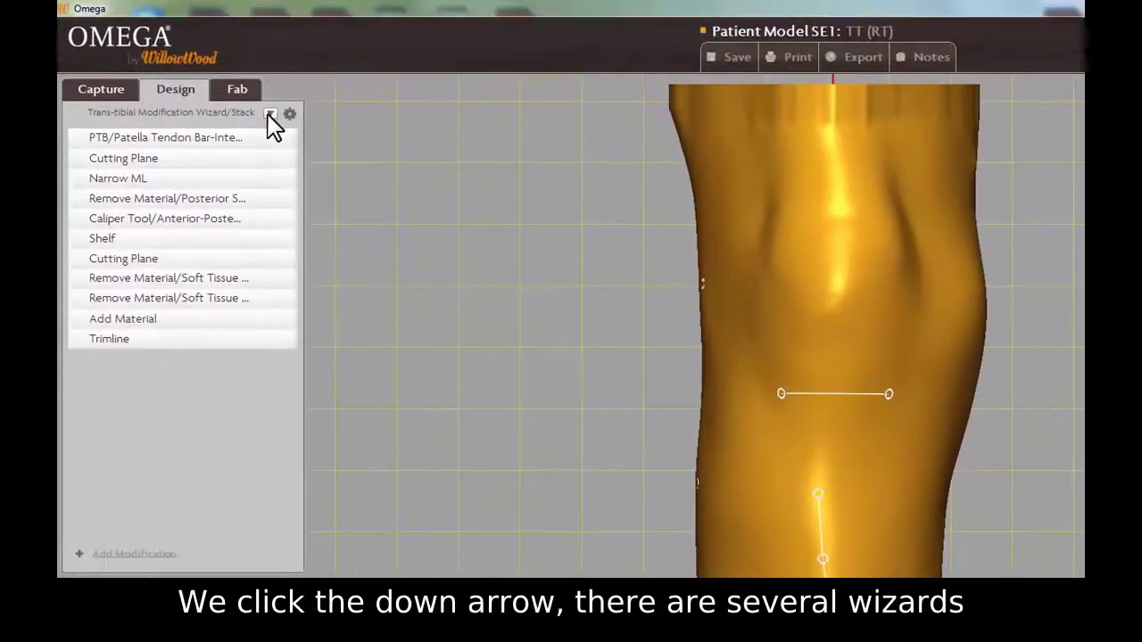
Open the PTB/Patella Tendon Bar modification of the Trans-tibial Modification Wizard/Stack
left_click(199, 77)
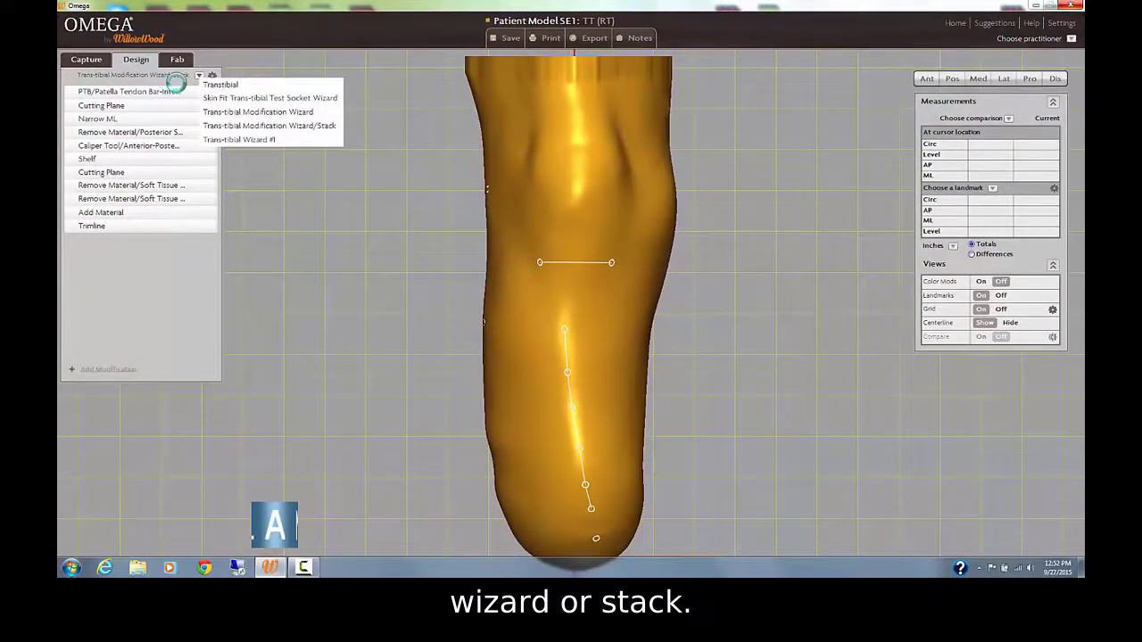
left_click(199, 76)
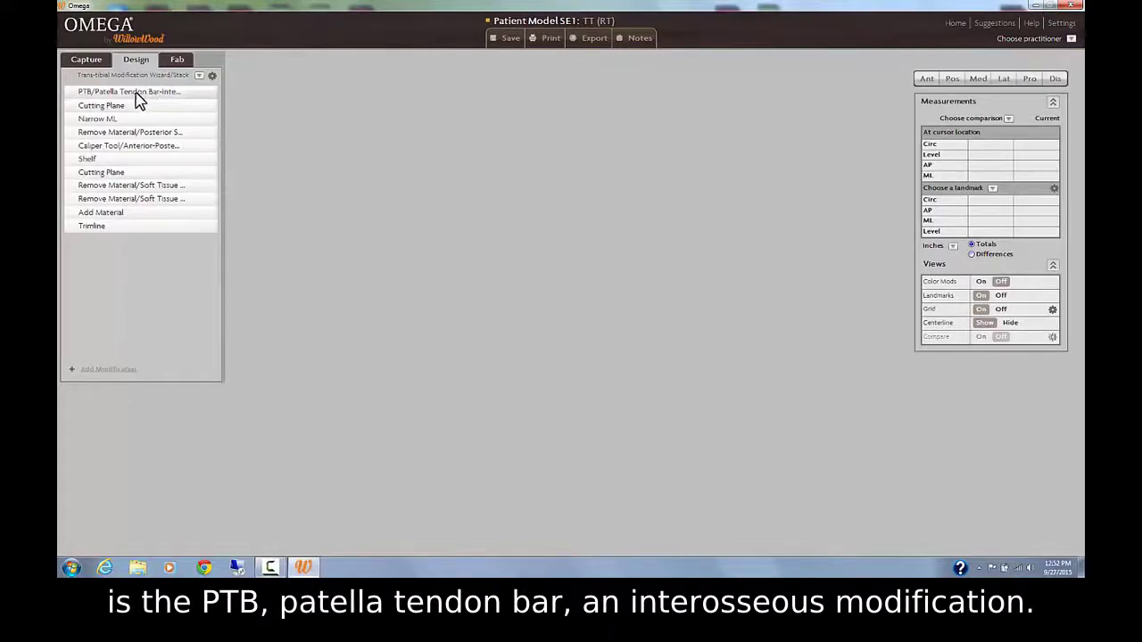
left_click(148, 92)
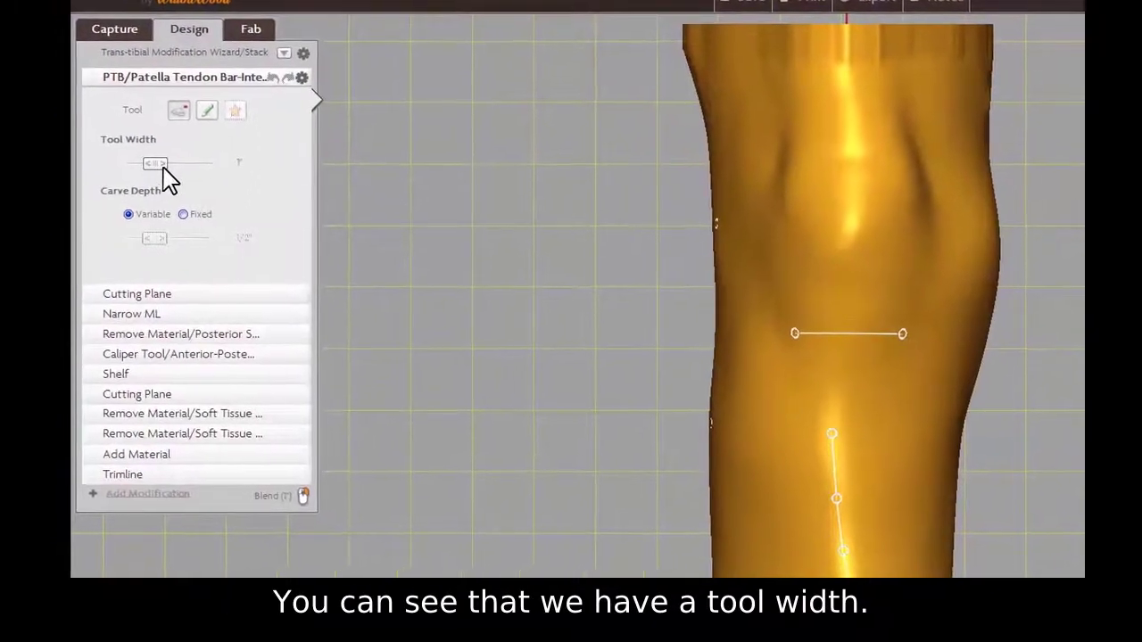
Set the carving tool to a 7/8" width with a fixed carve depth of 3/8"
left_click(163, 163)
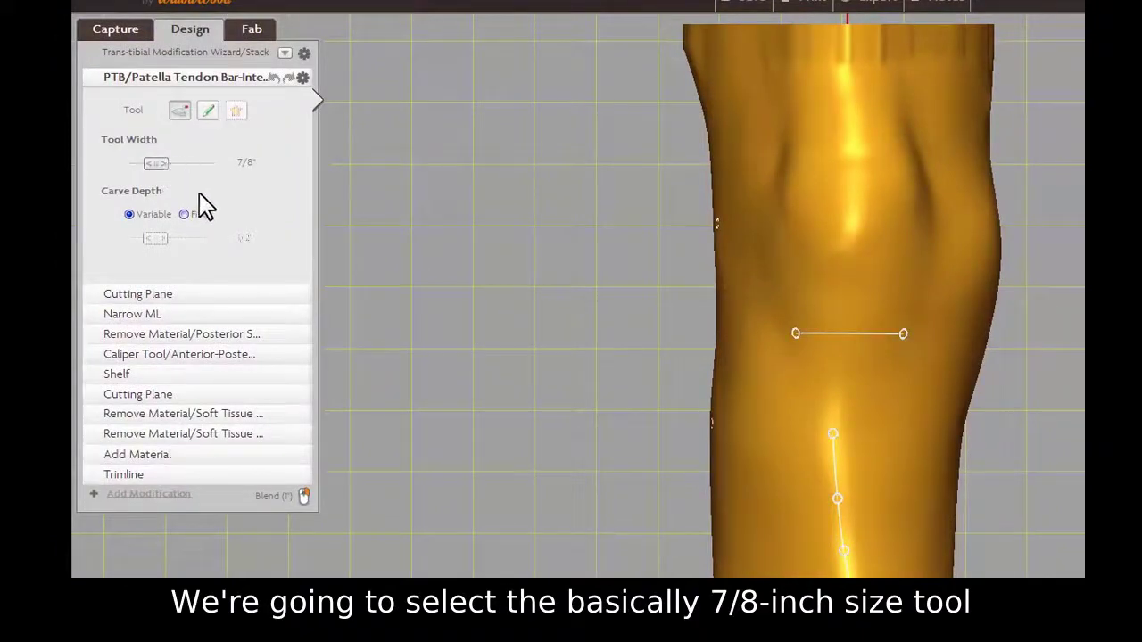
left_click(185, 215)
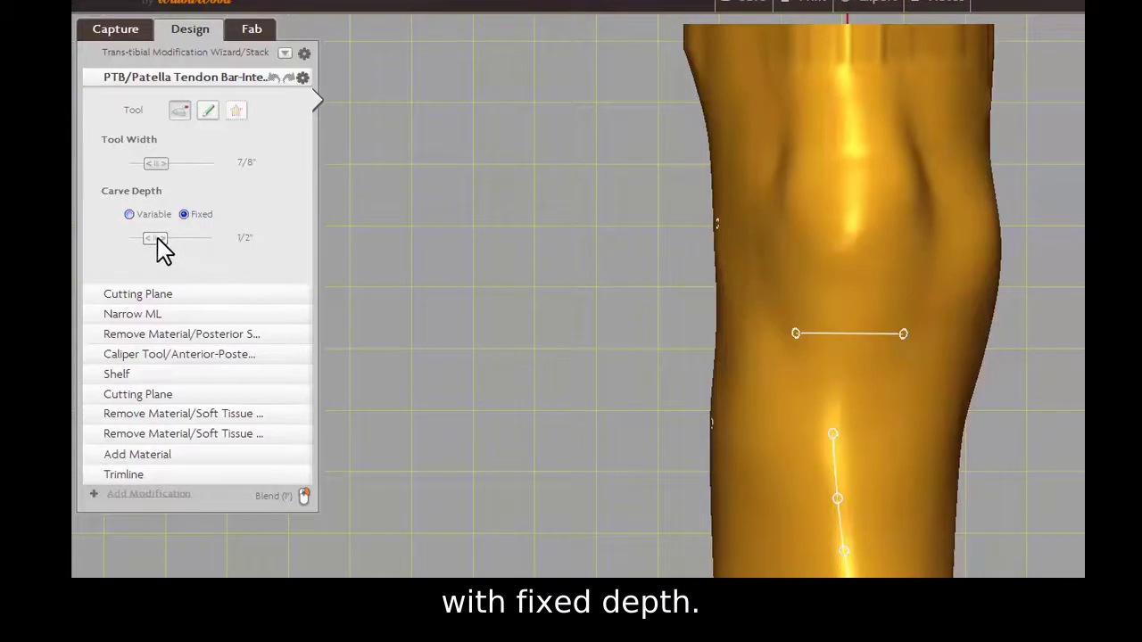
left_click_drag(157, 239, 148, 239)
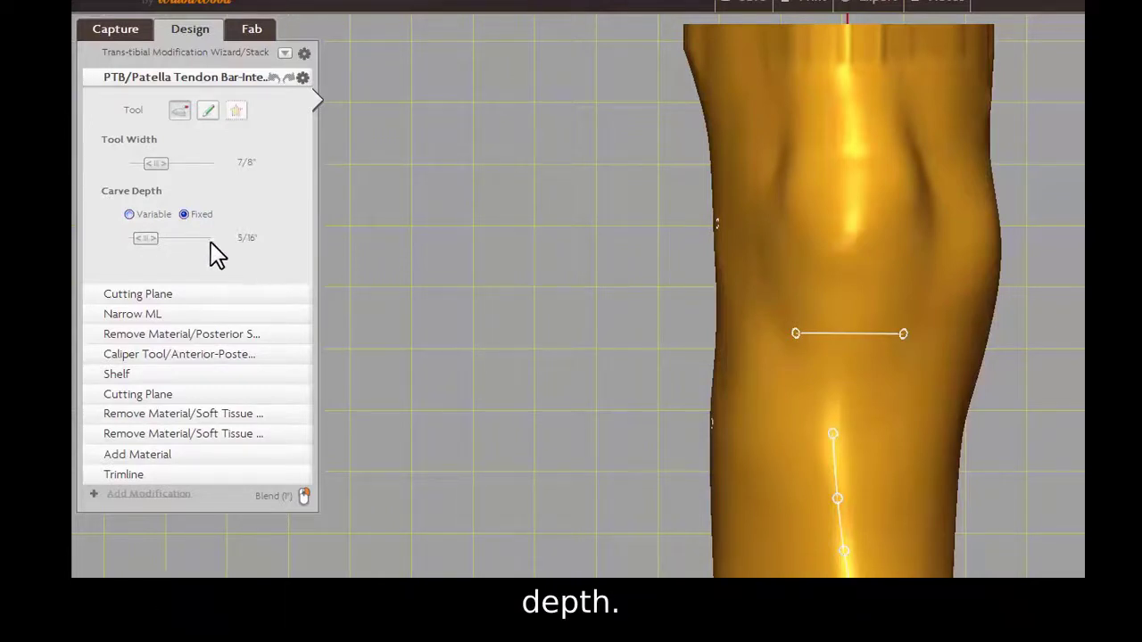
left_click_drag(159, 239, 155, 238)
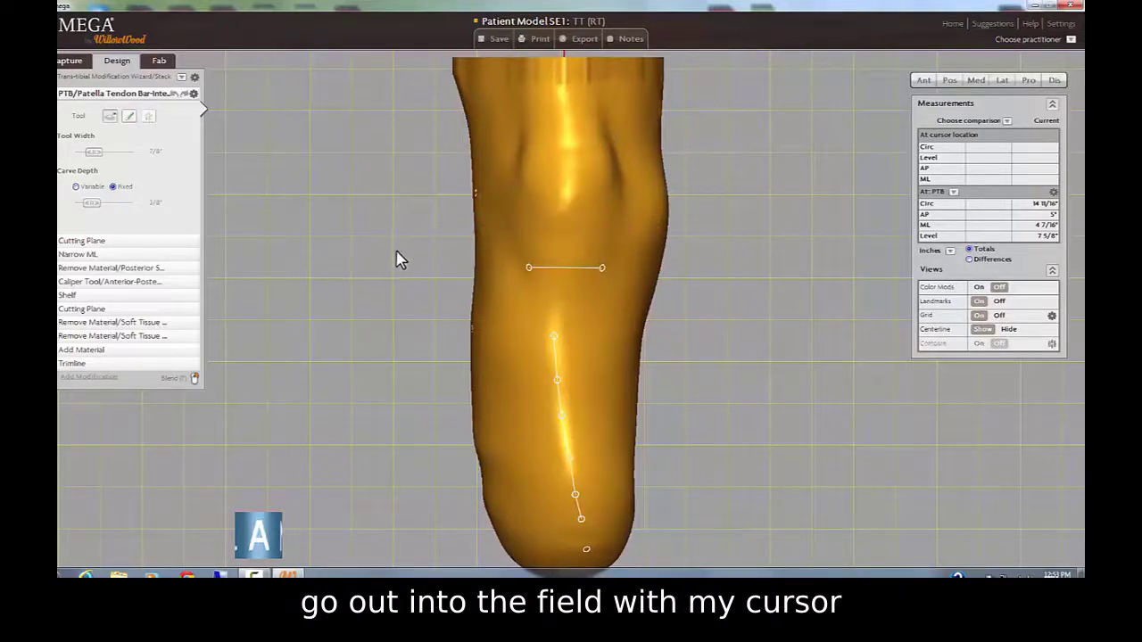
Carve a U-shaped patella tendon groove along the PTB landmark line and up both sides of the patella
left_click_drag(396, 258, 425, 253)
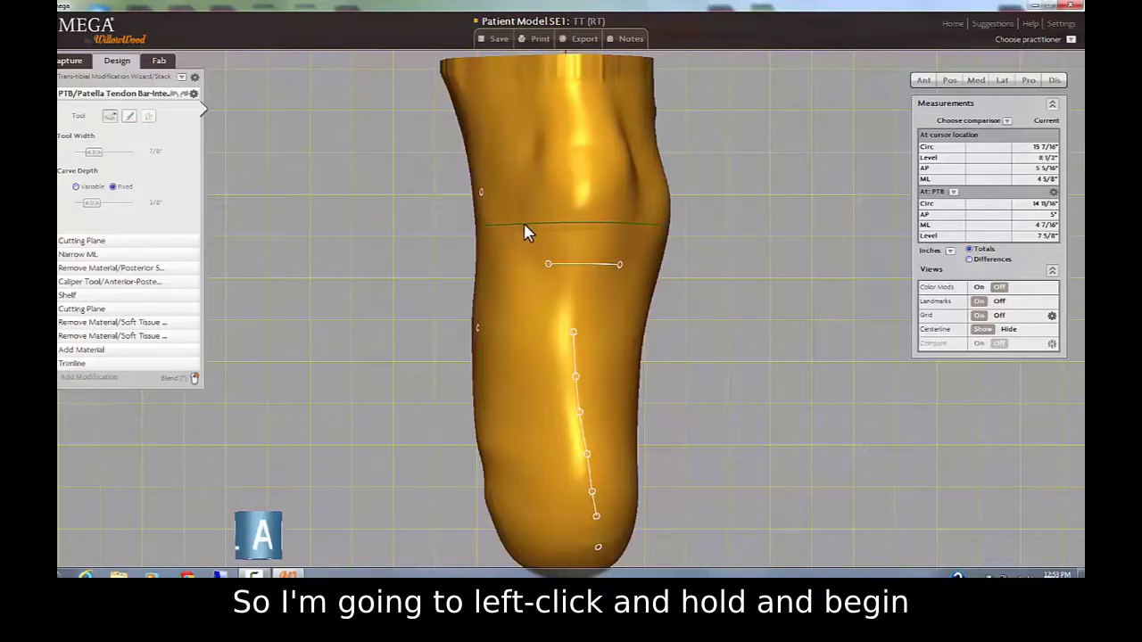
mouse_move(523, 228)
left_mouse_down()
mouse_move(528, 236)
mouse_move(484, 233)
mouse_move(504, 253)
mouse_move(555, 257)
mouse_move(528, 263)
mouse_move(561, 259)
left_mouse_up()
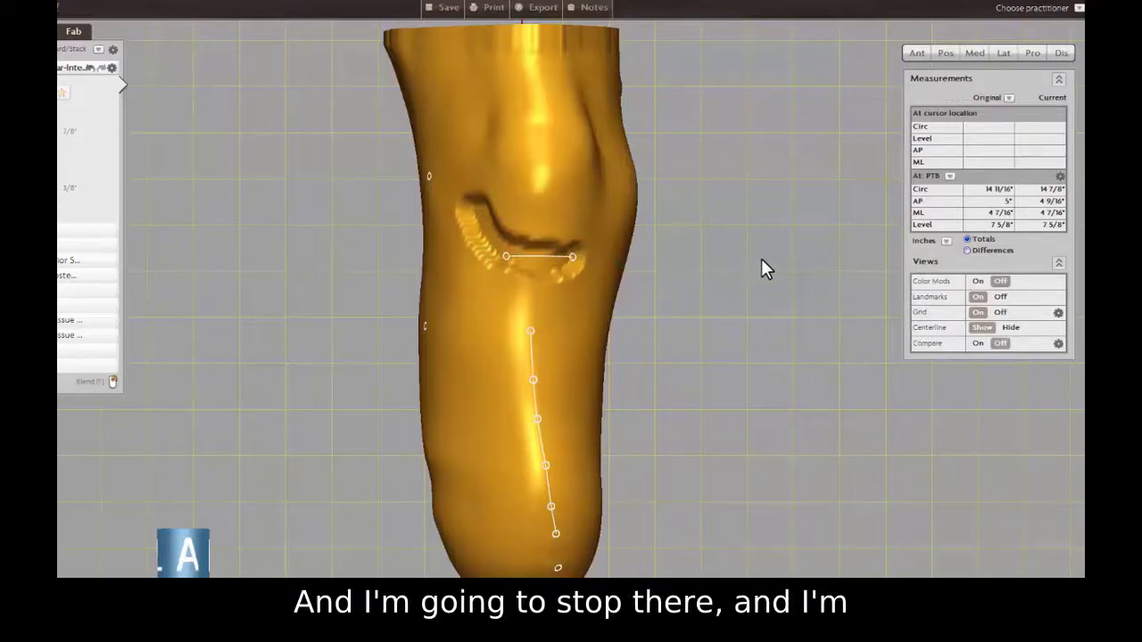
left_click_drag(761, 258, 658, 270)
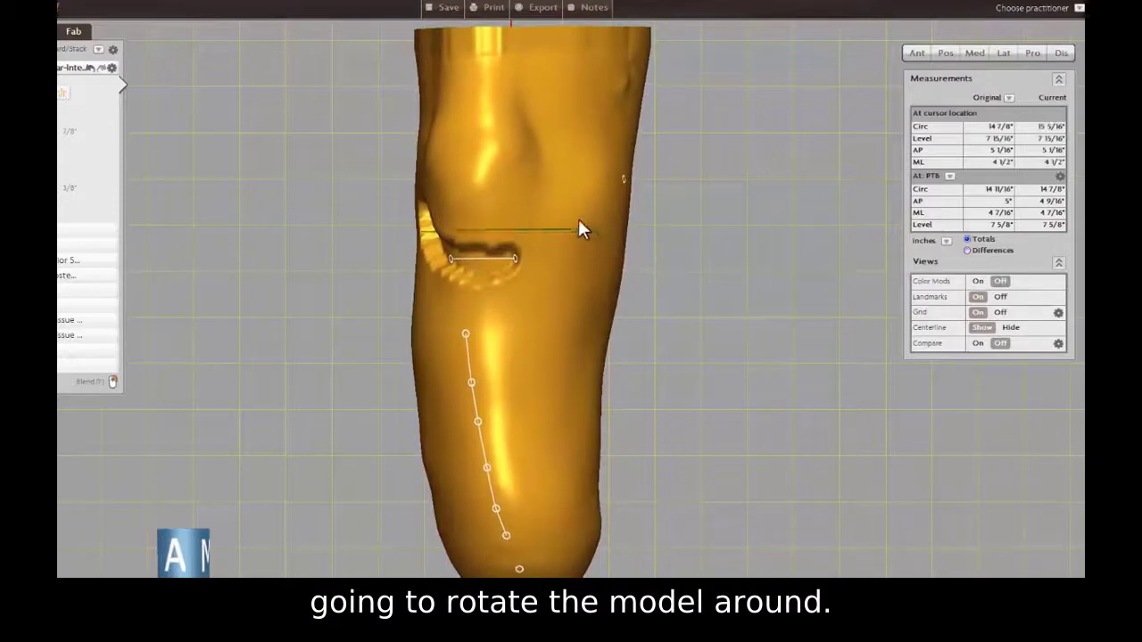
left_click_drag(506, 257, 515, 258)
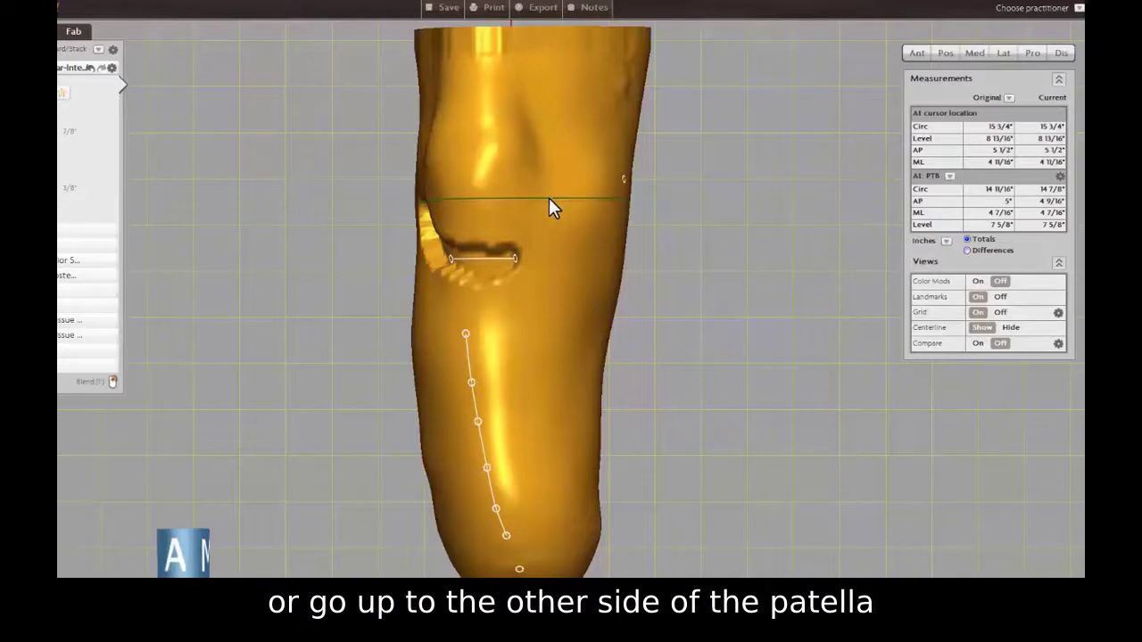
mouse_move(544, 200)
left_mouse_down()
mouse_move(535, 228)
mouse_move(493, 263)
left_mouse_up()
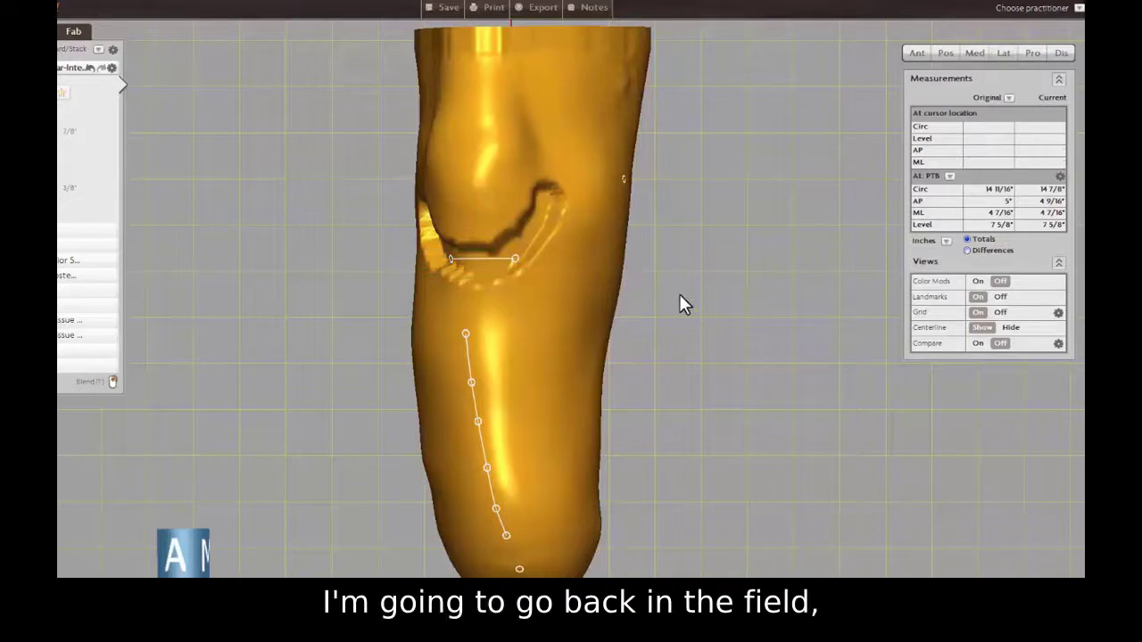
left_click_drag(683, 306, 752, 298)
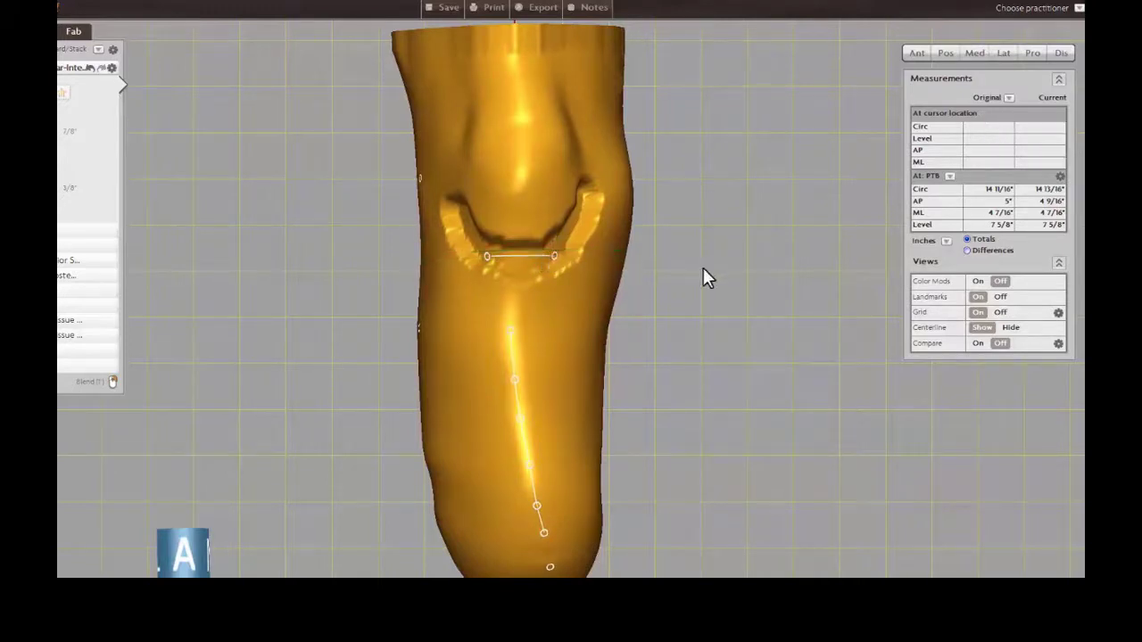
mouse_move(704, 276)
left_mouse_down()
mouse_move(436, 297)
mouse_move(721, 288)
left_mouse_up()
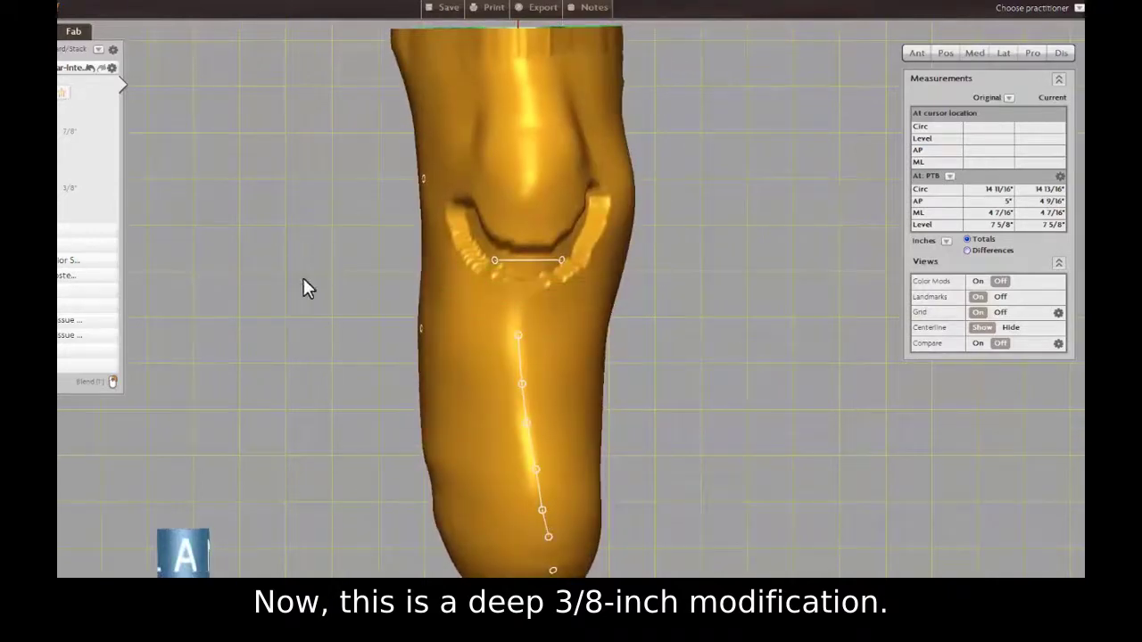
left_click_drag(306, 286, 372, 280)
left_click_drag(541, 270, 595, 309)
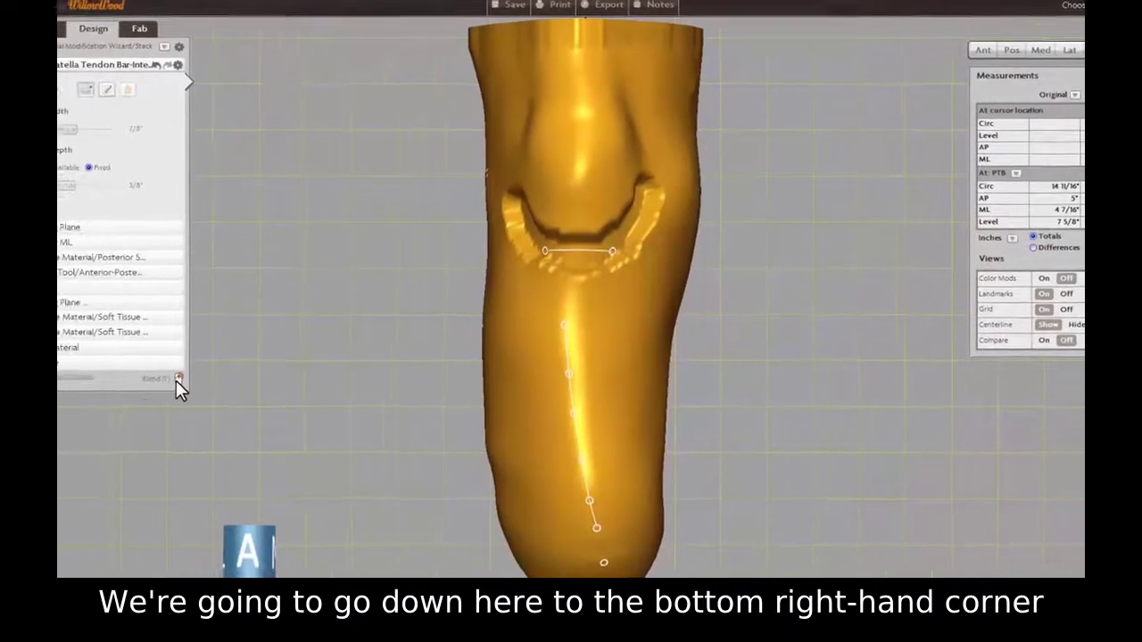
Choose Small Blend (1") and smooth the carved groove beneath and on both sides of the patella
left_click(244, 375)
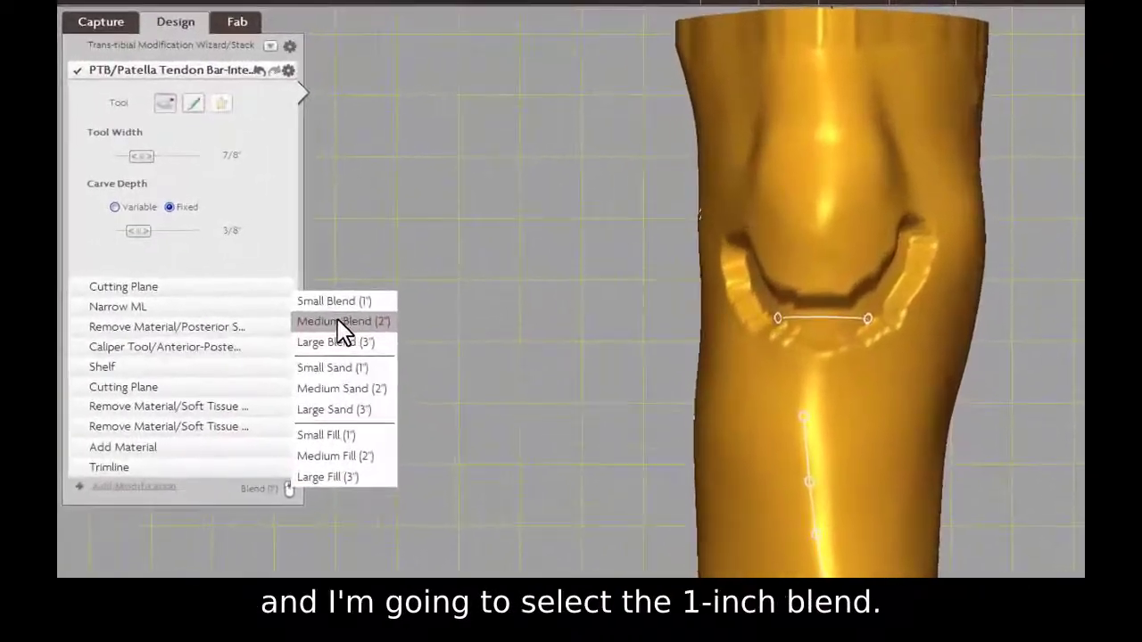
left_click(323, 279)
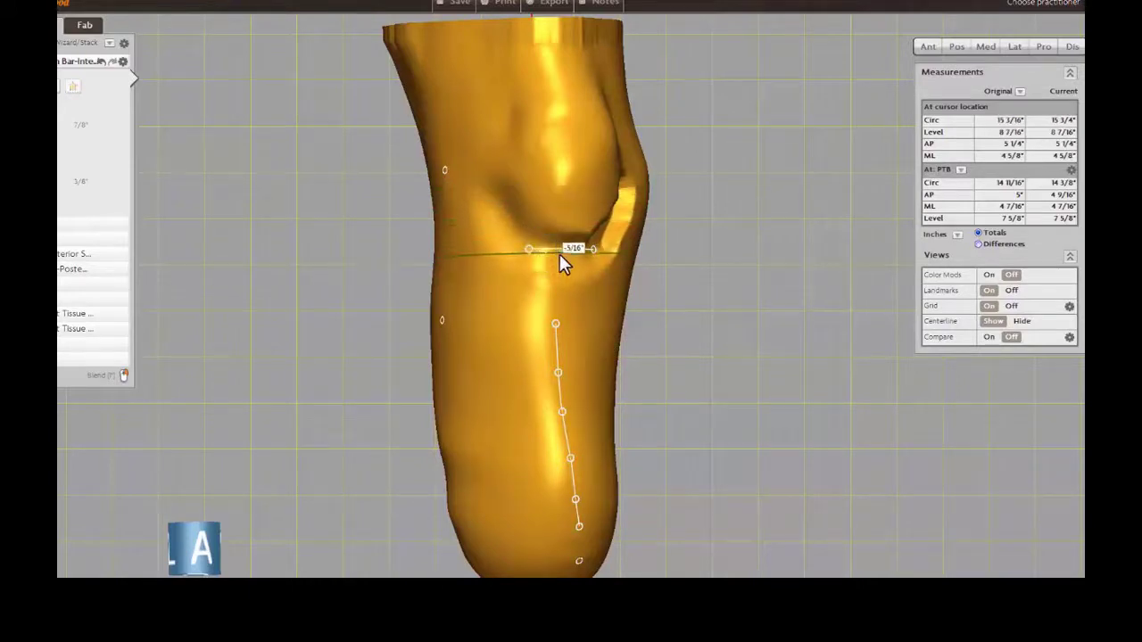
left_click_drag(684, 287, 560, 248)
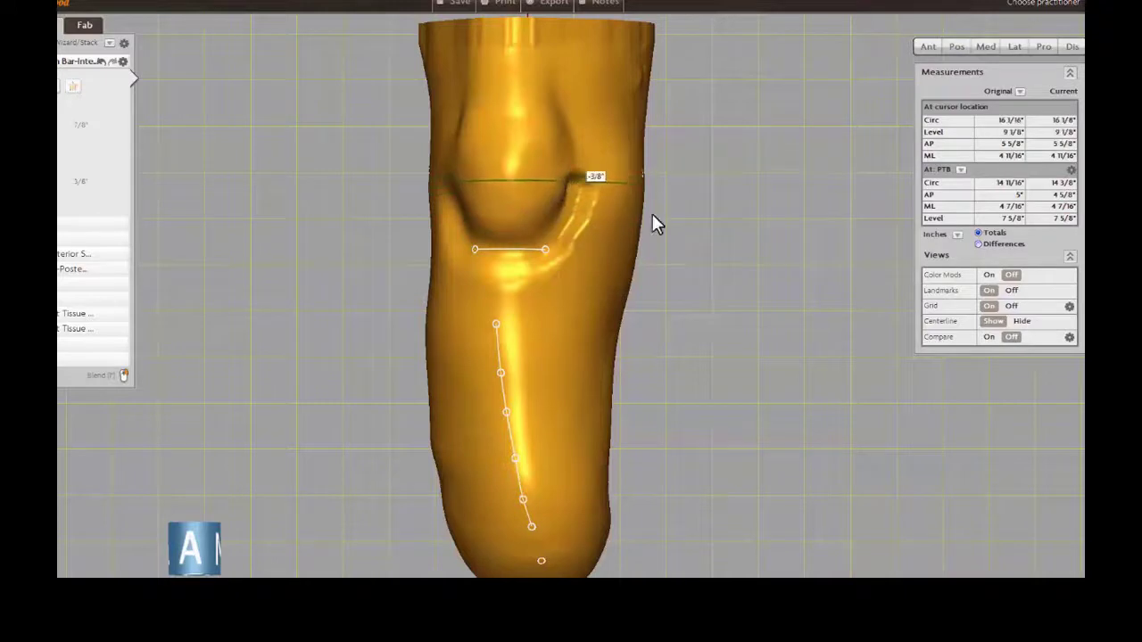
left_click_drag(652, 213, 743, 301)
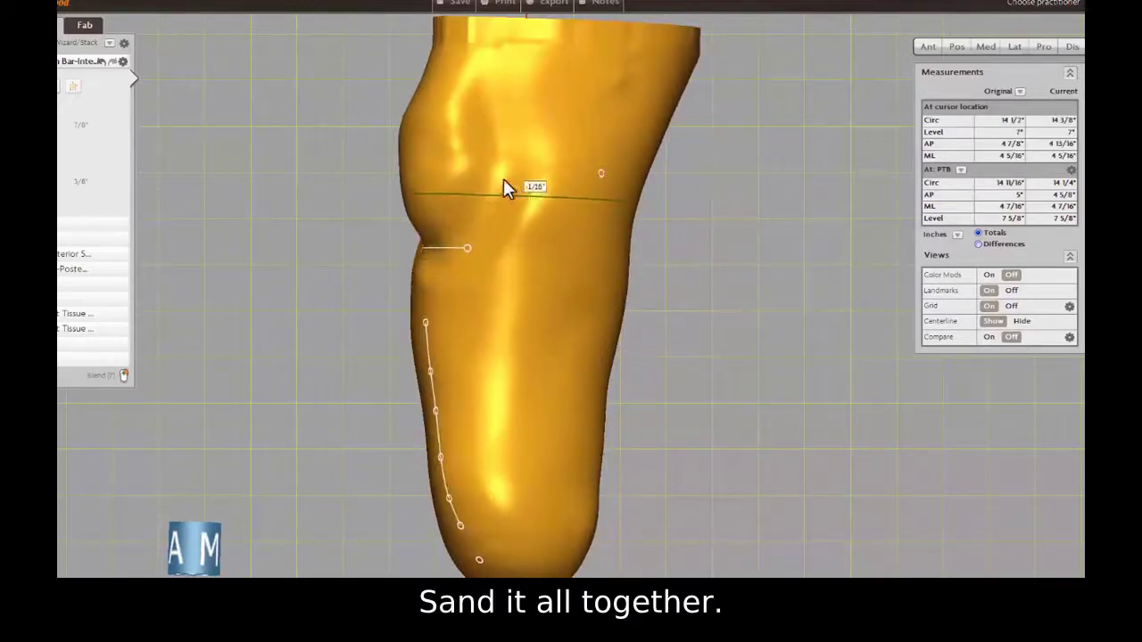
right_click_drag(319, 288, 527, 271)
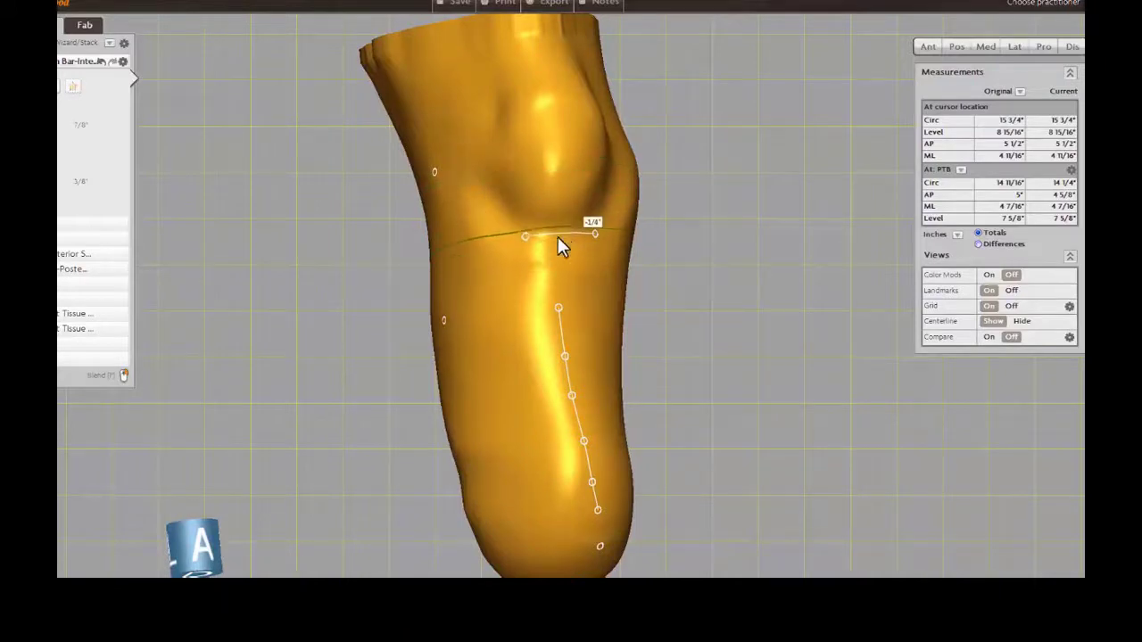
right_click_drag(785, 309, 676, 330)
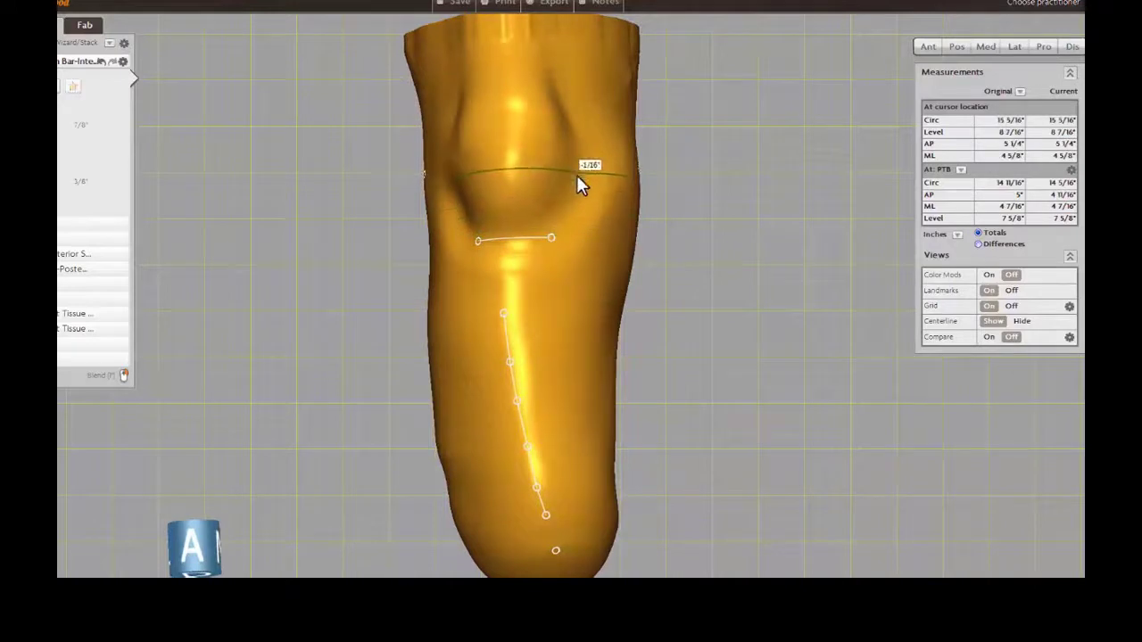
Blend the remaining groove edges into the surrounding surface, working from the medial side round to the front of the knee
right_click_drag(696, 286, 640, 291)
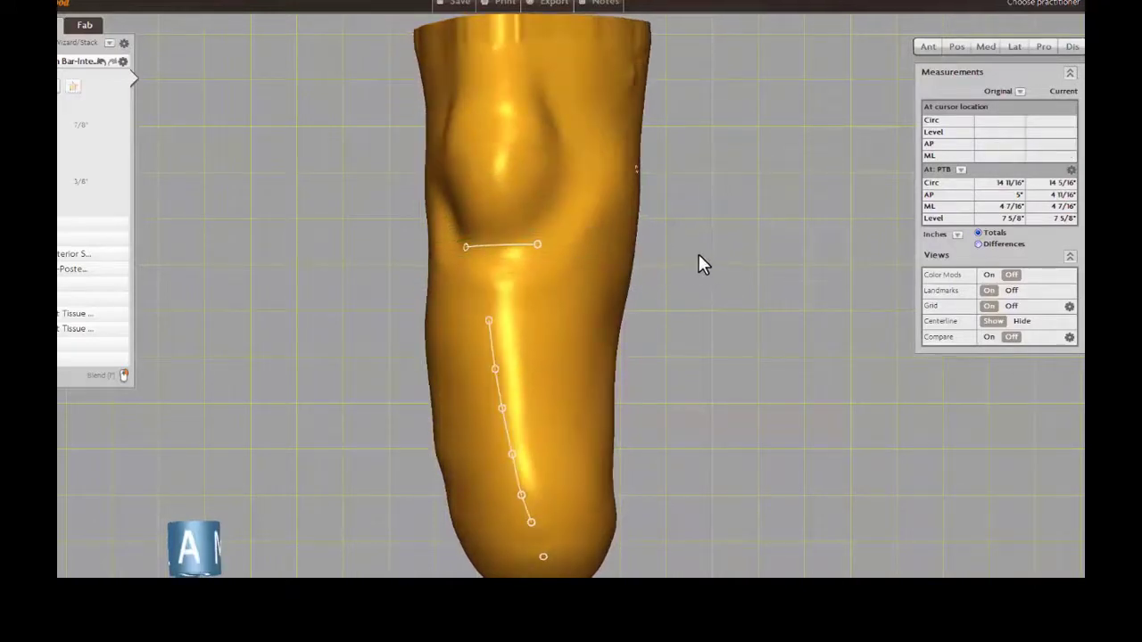
right_click_drag(702, 258, 586, 242)
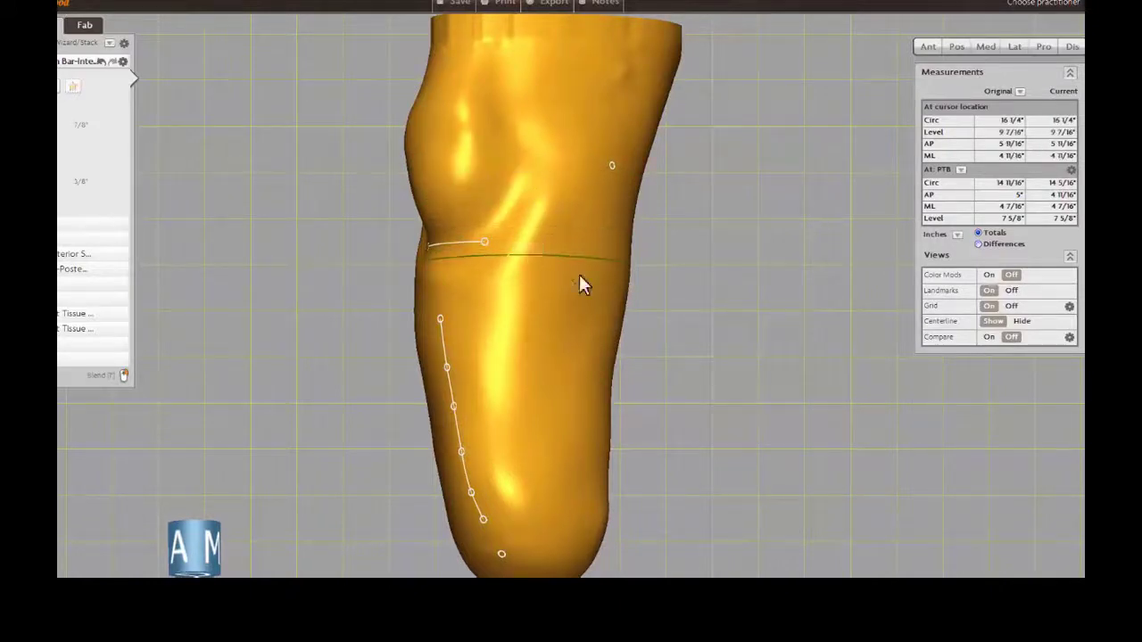
right_click_drag(755, 339, 535, 298)
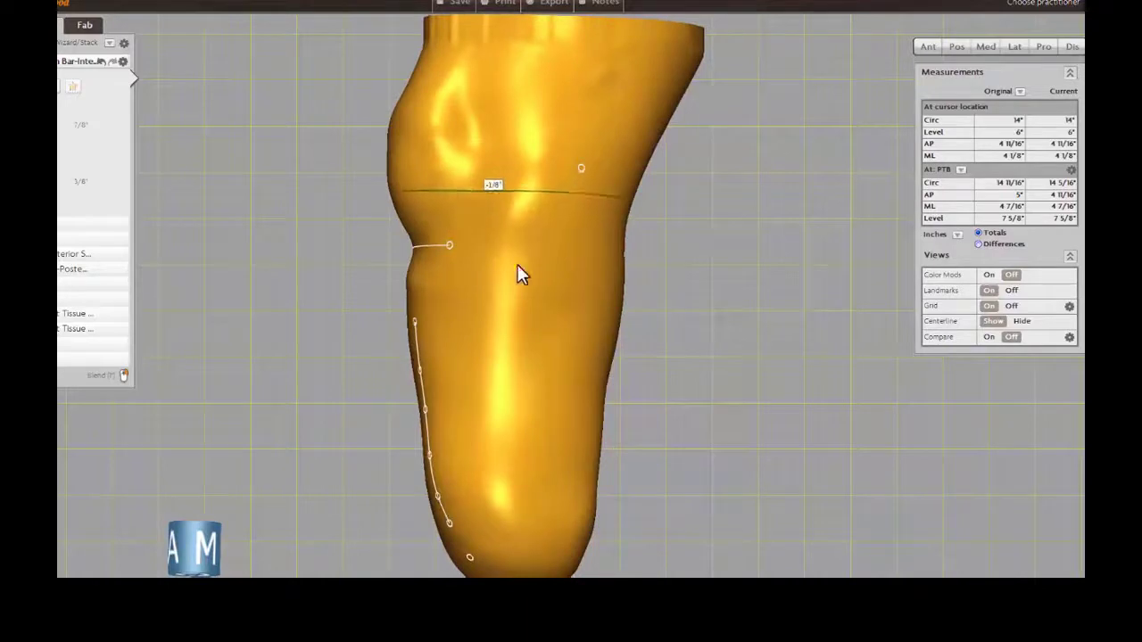
right_click_drag(729, 377, 508, 365)
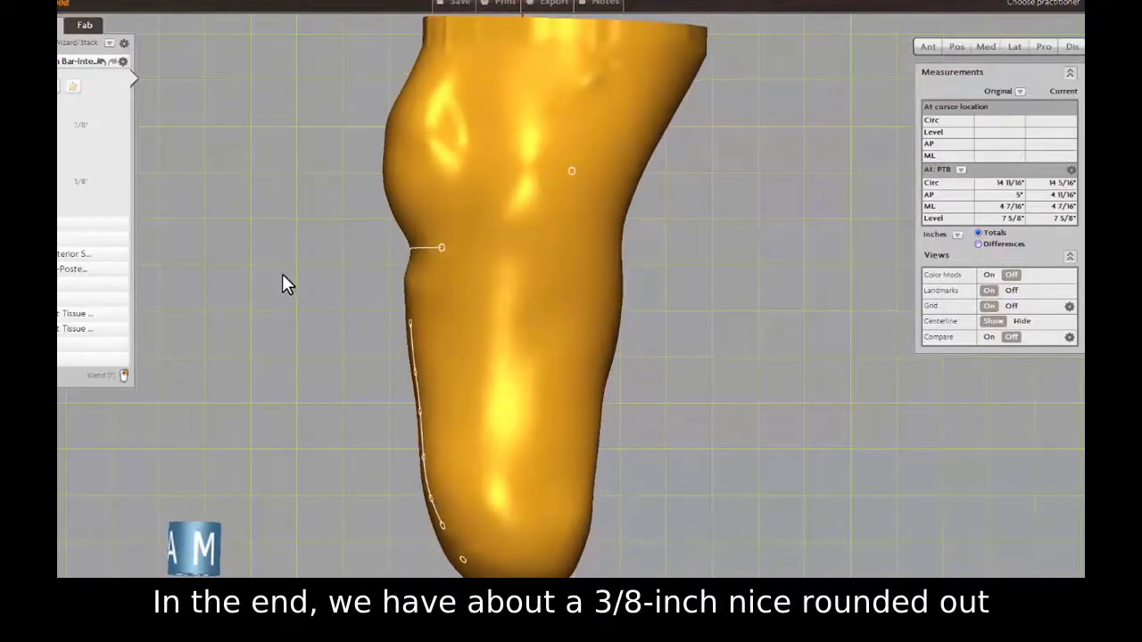
right_click_drag(281, 276, 399, 288)
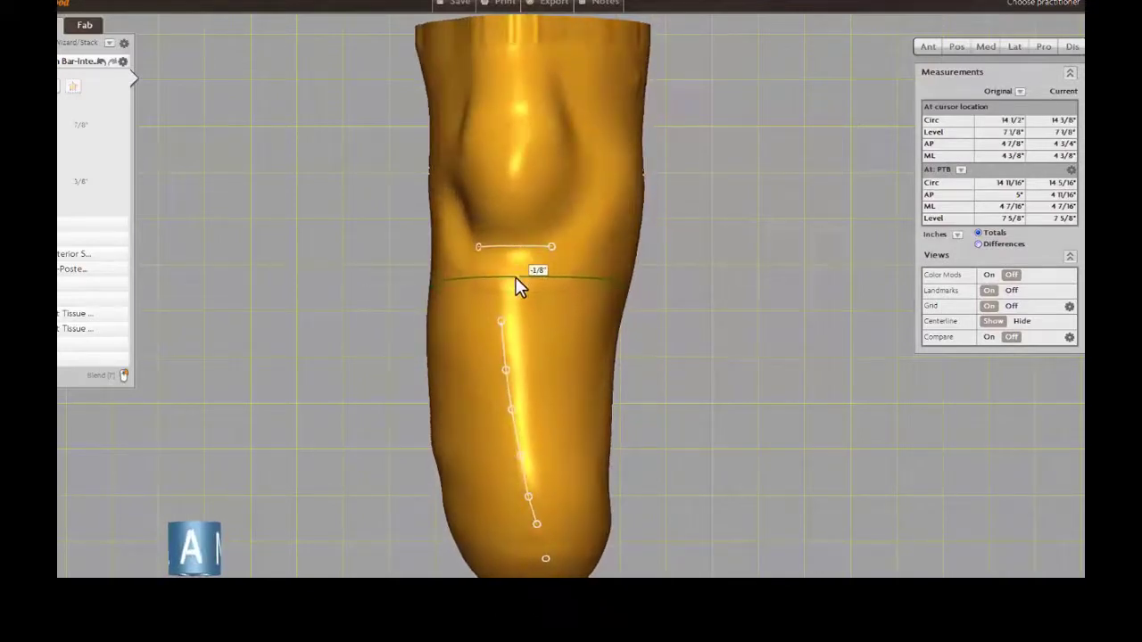
right_click_drag(627, 305, 638, 304)
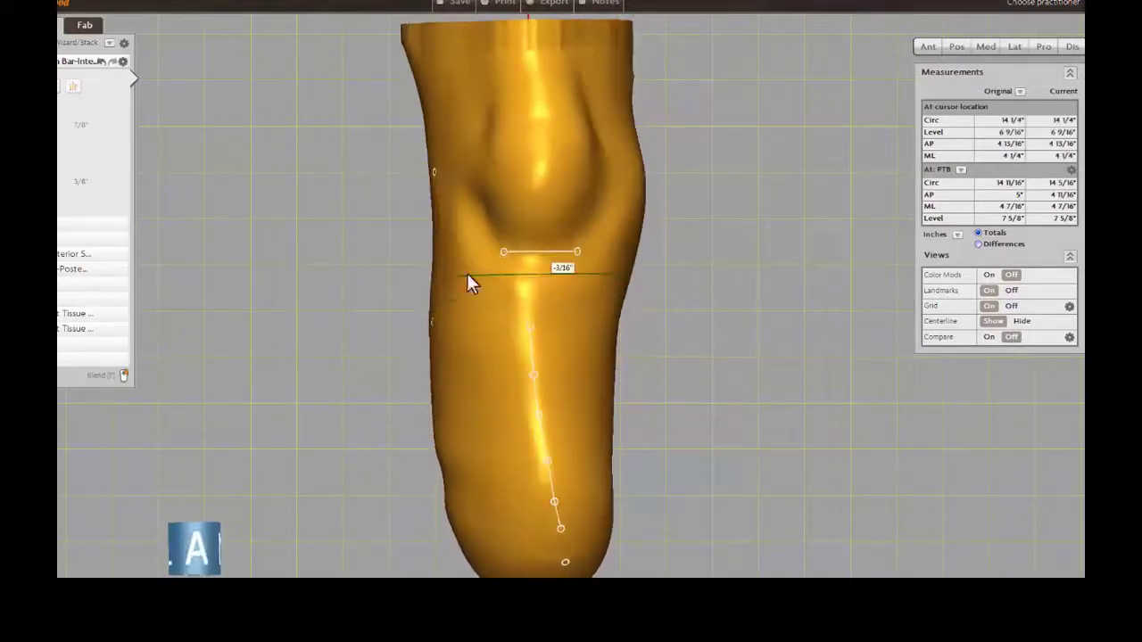
right_click_drag(470, 283, 461, 258)
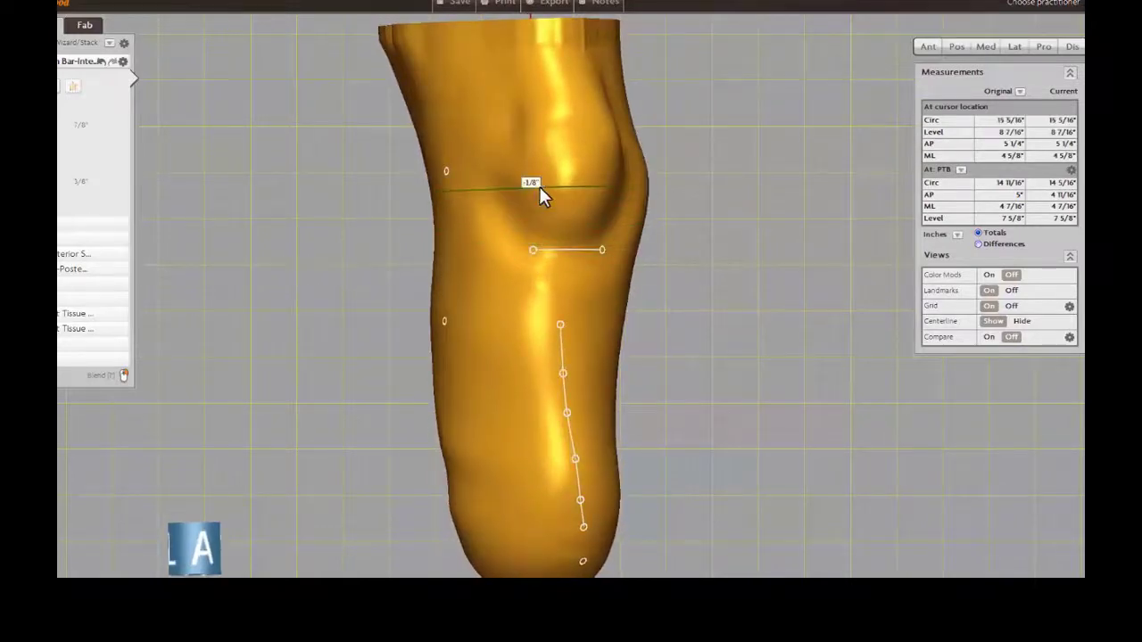
right_click_drag(708, 321, 643, 323)
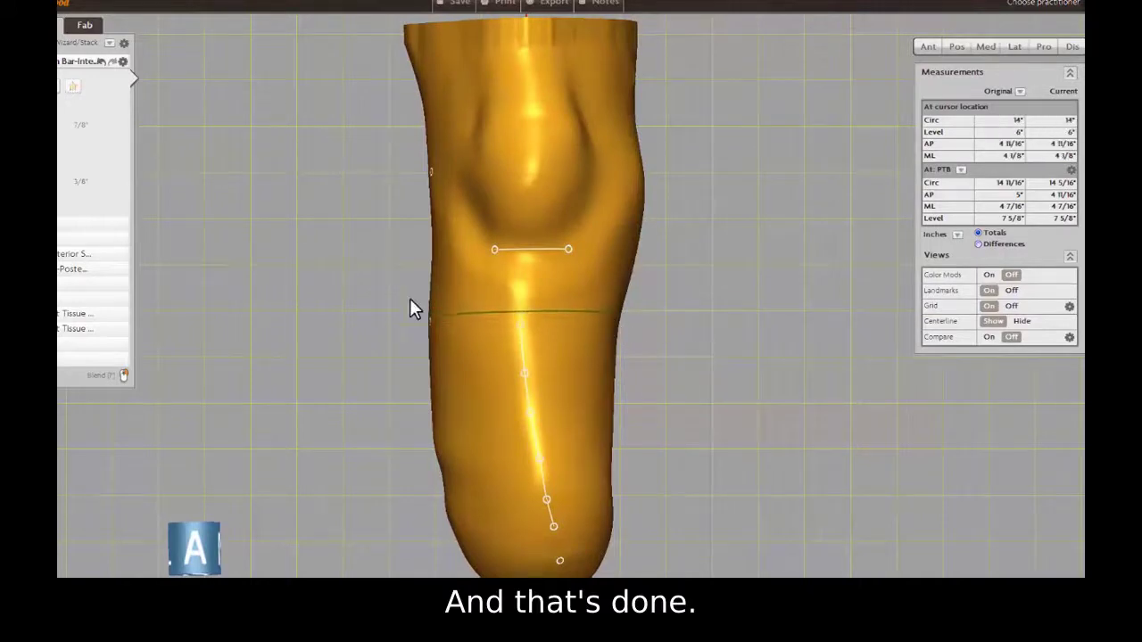
mouse_move(347, 284)
right_mouse_down()
mouse_move(367, 275)
mouse_move(353, 286)
right_mouse_up()
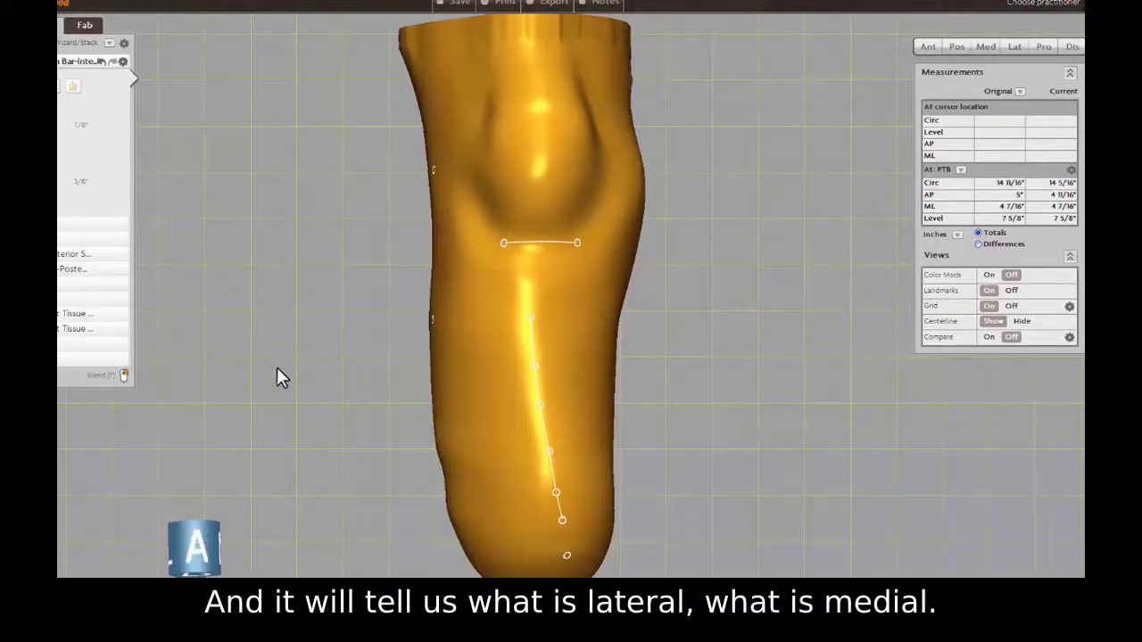
Set the carving tool to a 1" width and a fixed carve depth of 3/16"
right_click_drag(315, 310, 347, 311)
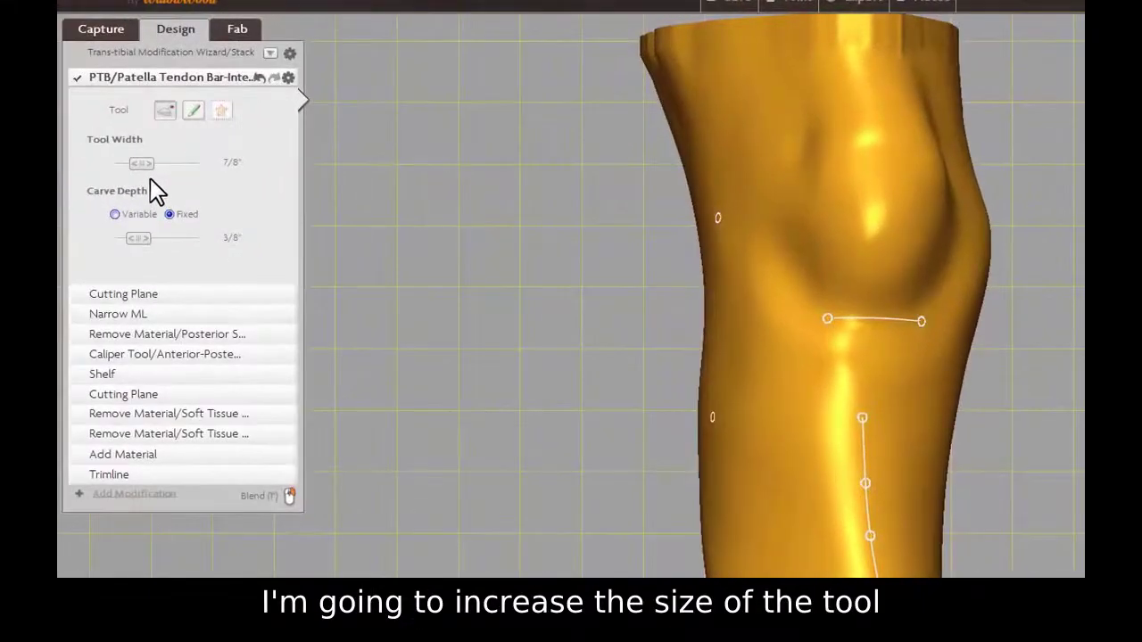
left_click_drag(146, 165, 150, 163)
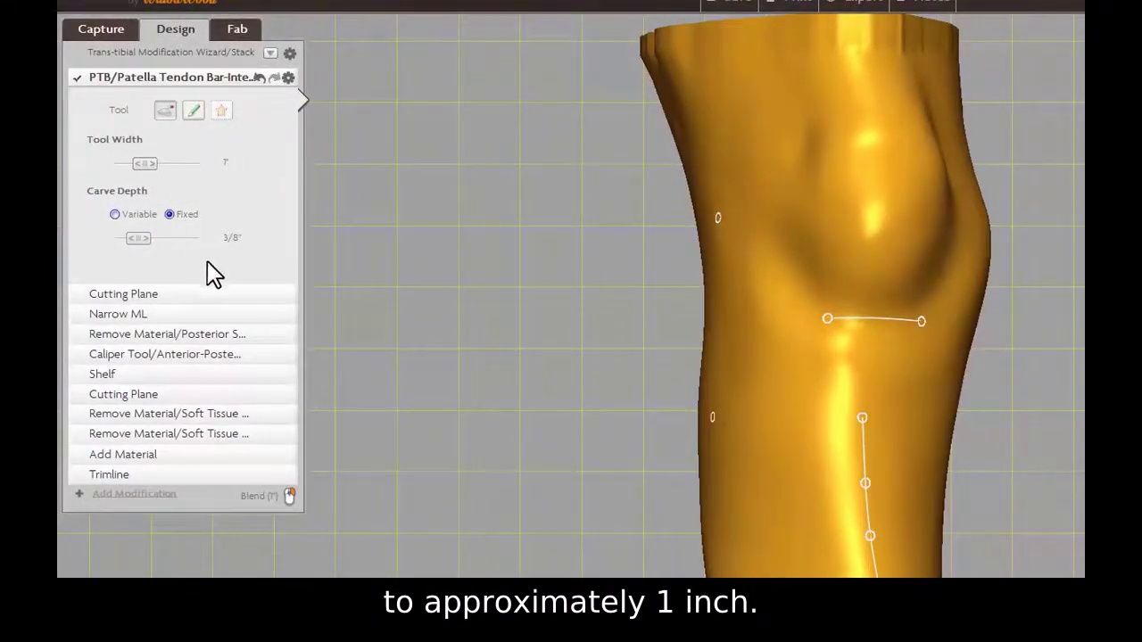
left_click_drag(138, 237, 126, 239)
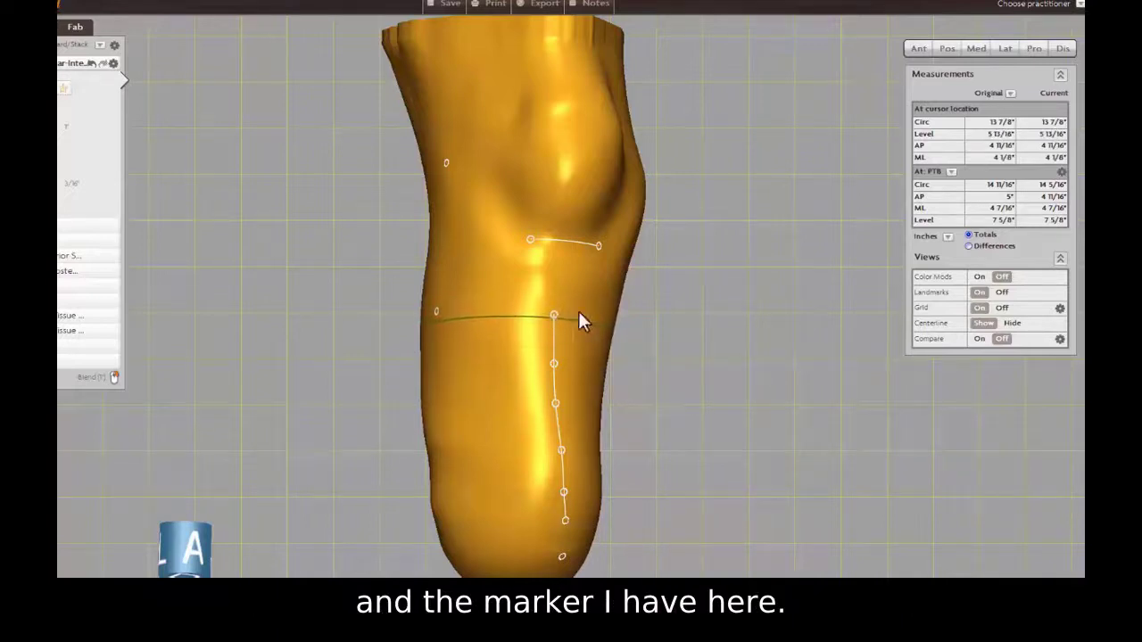
Carve a wide vertical strip along the interosseous area, between the tibial crest and fibular shaft, from fibular head level to near the distal end
mouse_move(686, 179)
middle_mouse_down()
mouse_move(717, 188)
mouse_move(695, 185)
middle_mouse_up()
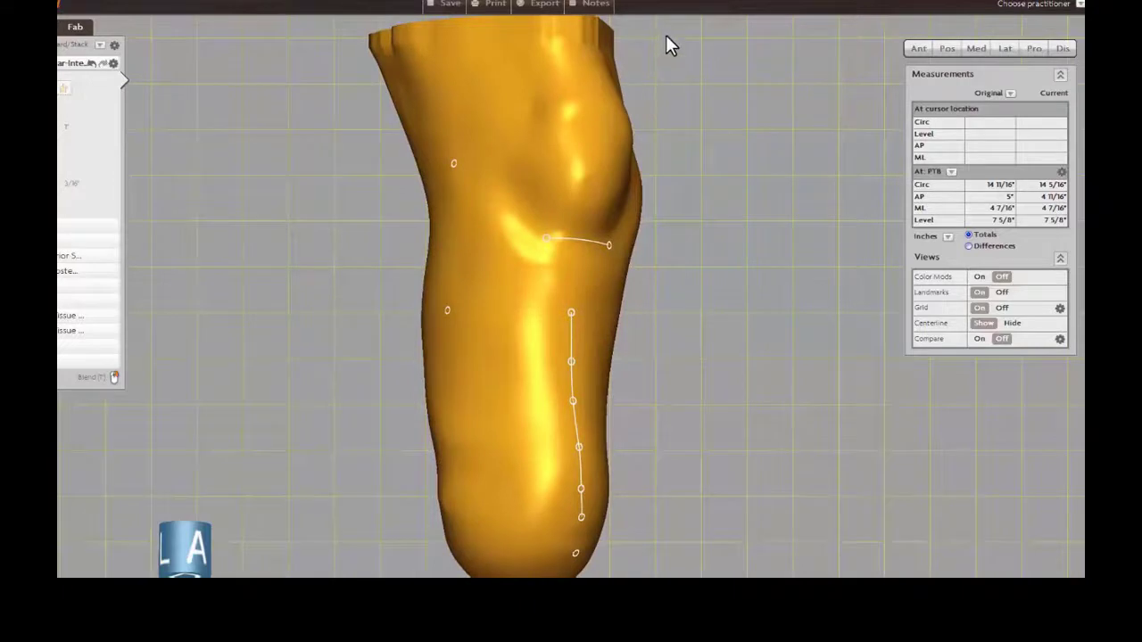
middle_click_drag(670, 44, 678, 110)
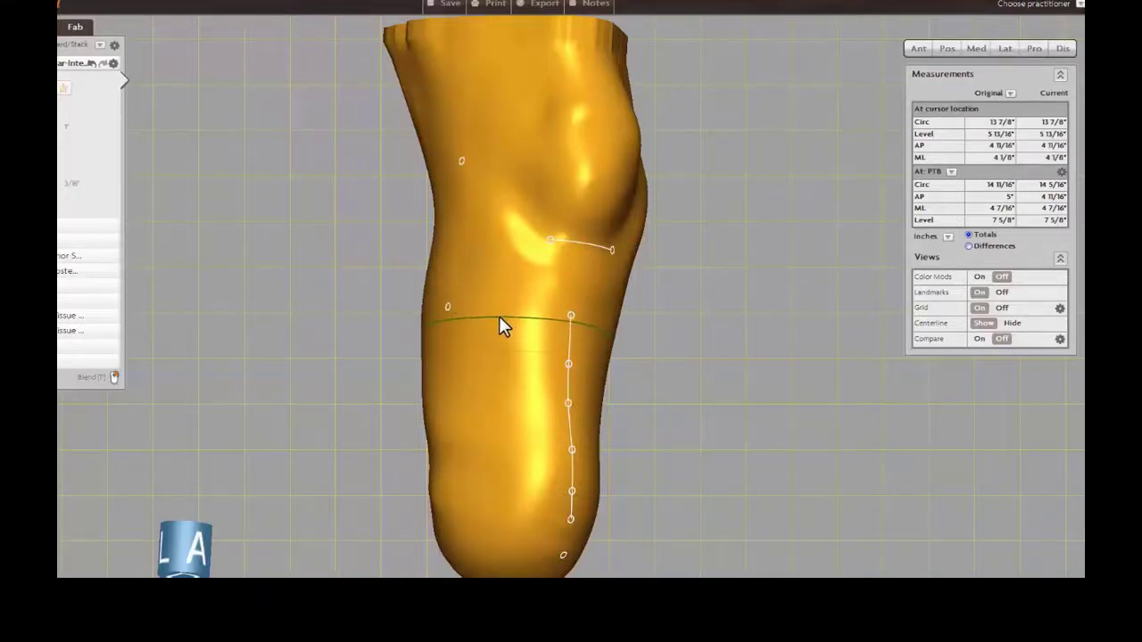
left_click_drag(499, 317, 501, 509)
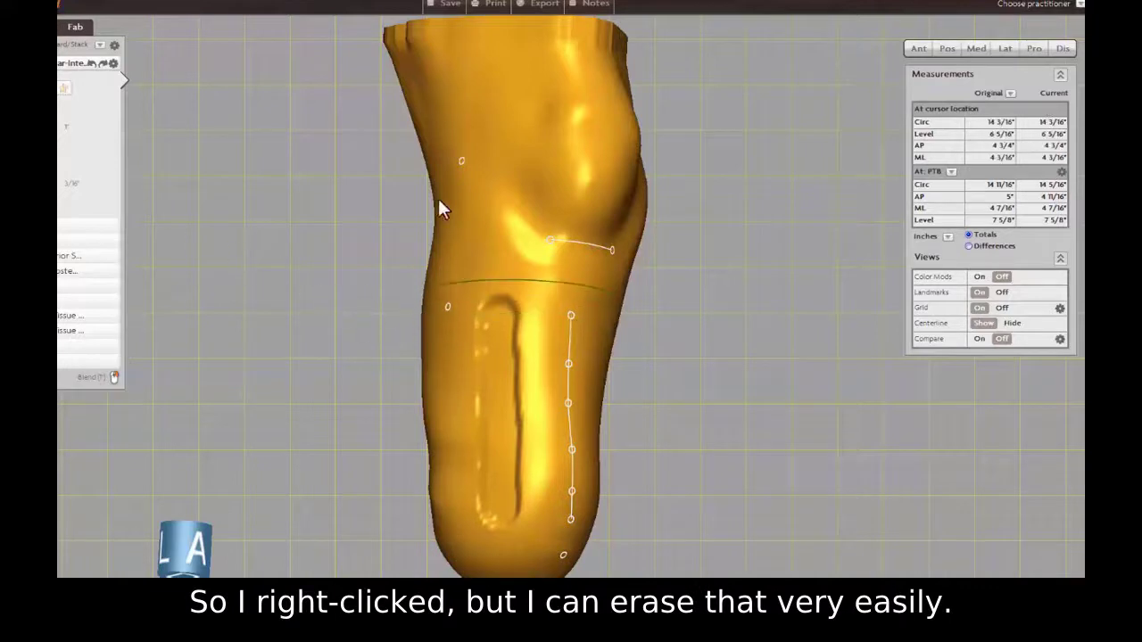
left_click_drag(324, 170, 343, 210)
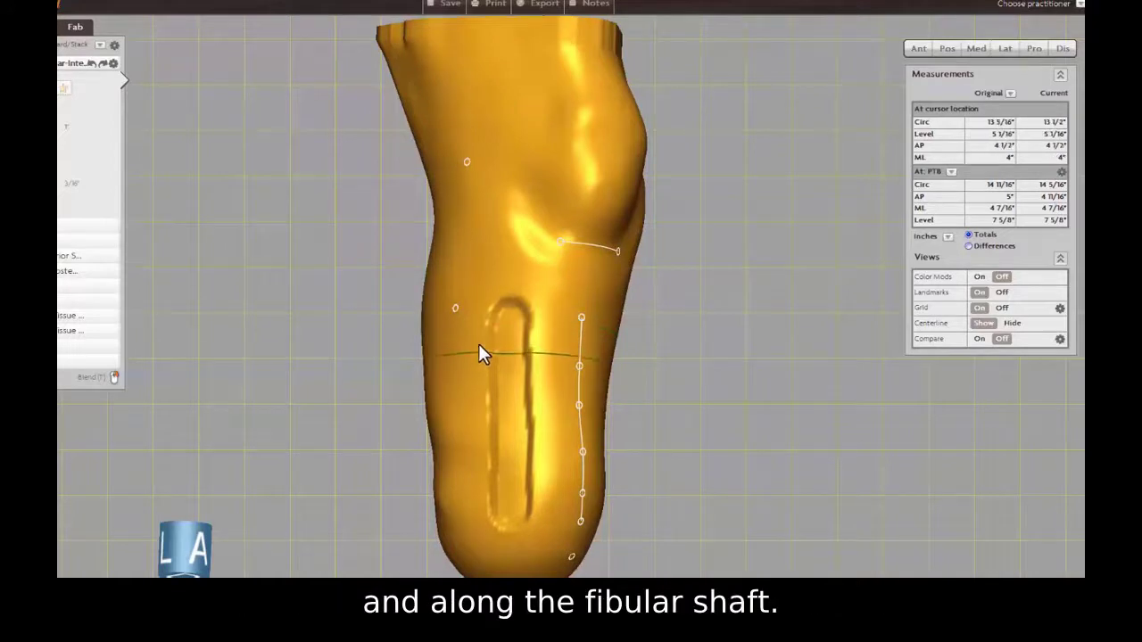
left_click_drag(486, 323, 487, 385)
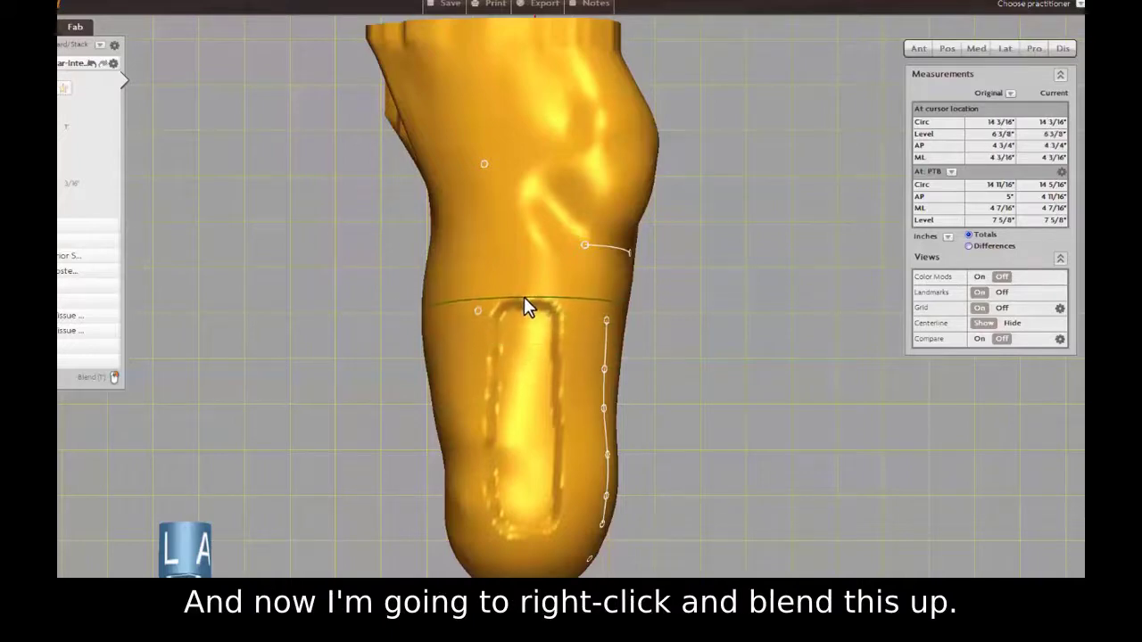
Choose Medium Blend (2") and smooth the edges of the carved interosseous strip into the surrounding lateral surface
left_click(114, 379)
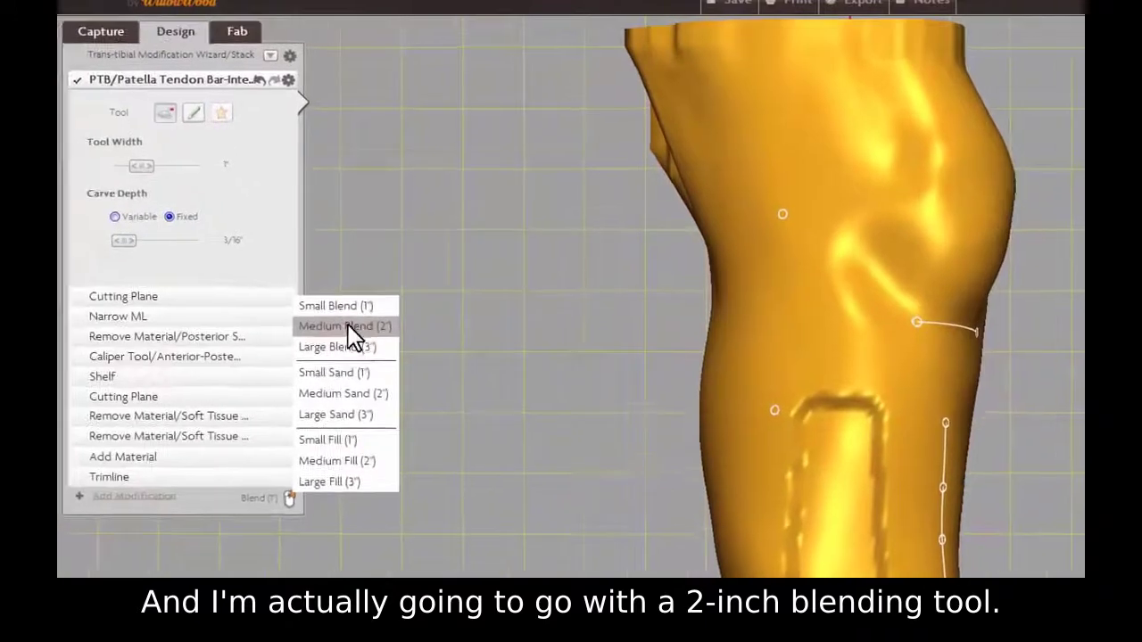
left_click(198, 266)
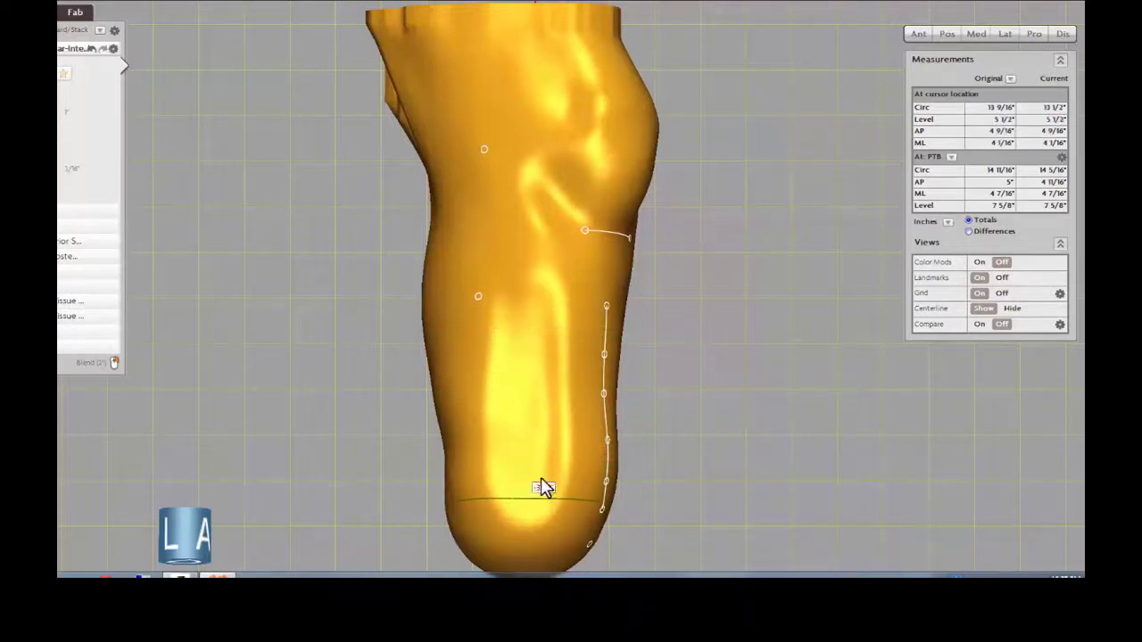
left_click_drag(689, 425, 612, 320)
left_click_drag(736, 178, 691, 283)
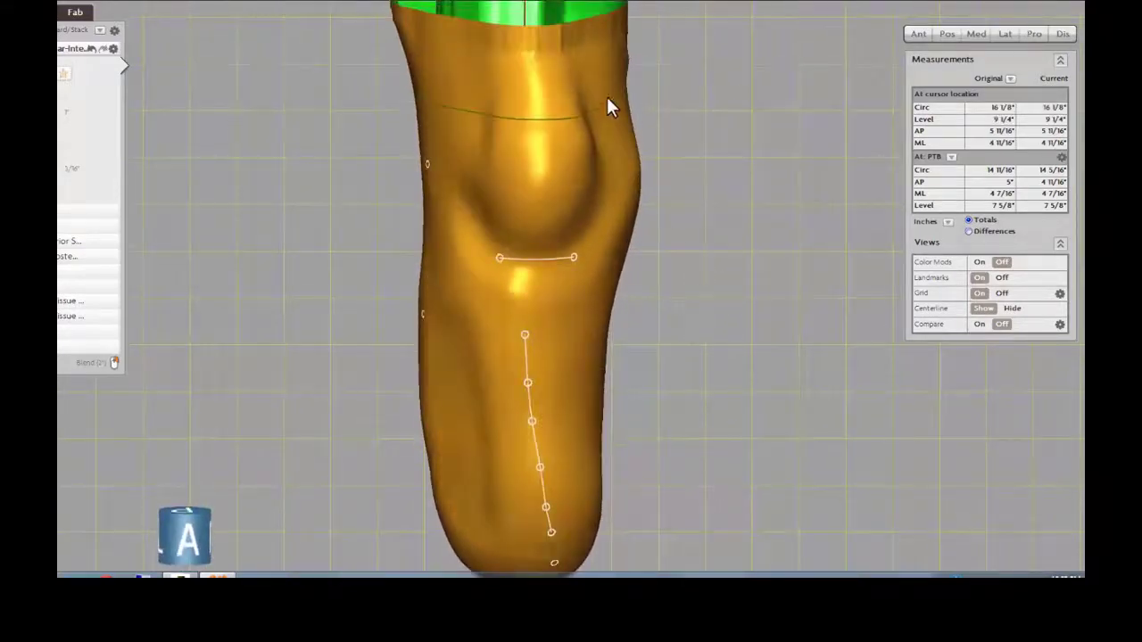
left_click_drag(658, 128, 708, 402)
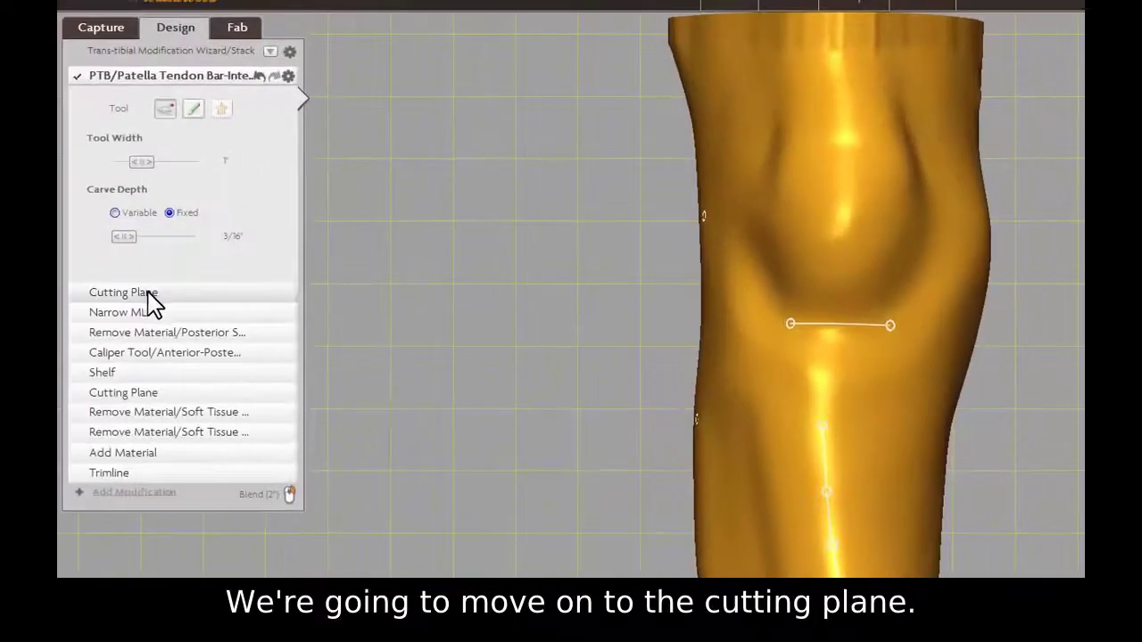
From the medial view, cut the excess proximal posterior material off with the Cutting Plane at 11/16" depth, and move the plane back off the model
left_click(149, 292)
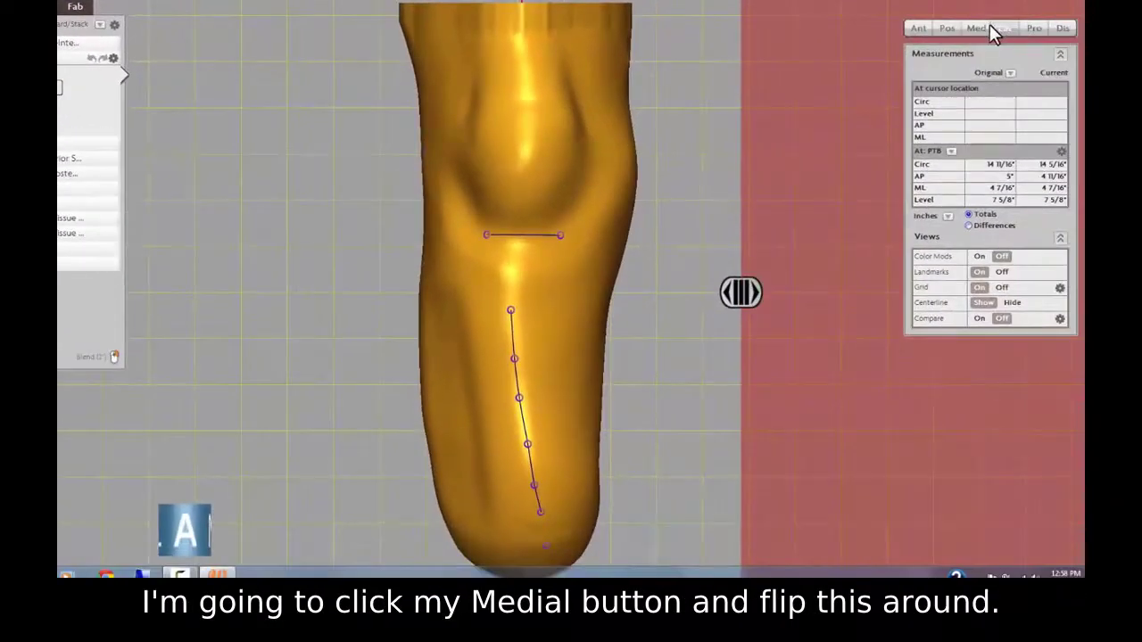
left_click(977, 28)
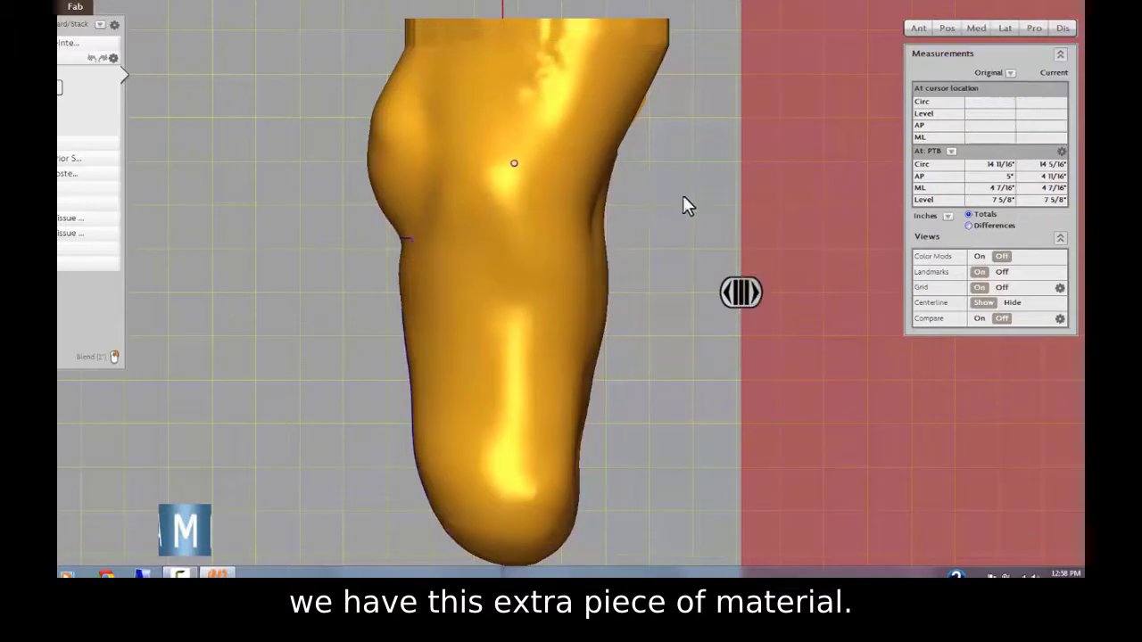
left_click_drag(719, 294, 610, 294)
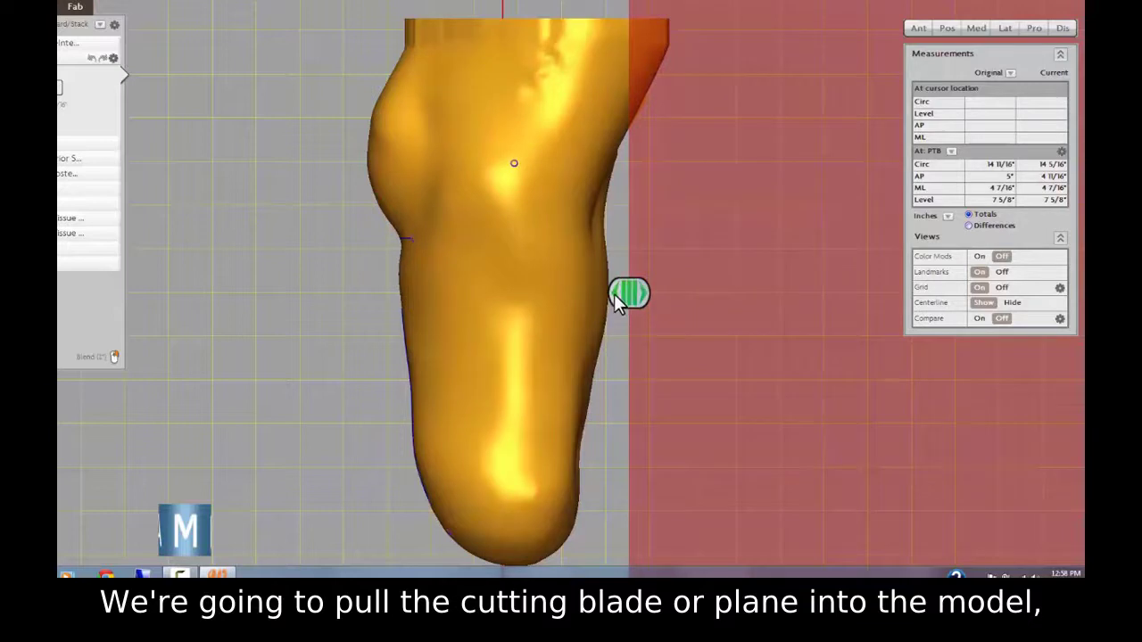
left_click_drag(614, 294, 608, 294)
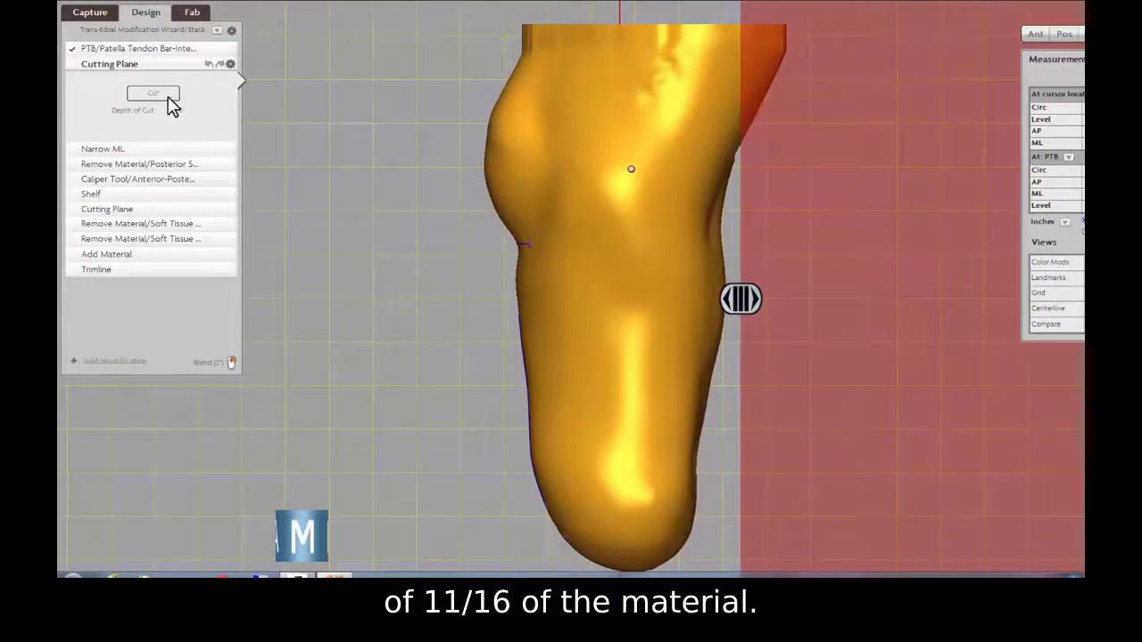
left_click(169, 96)
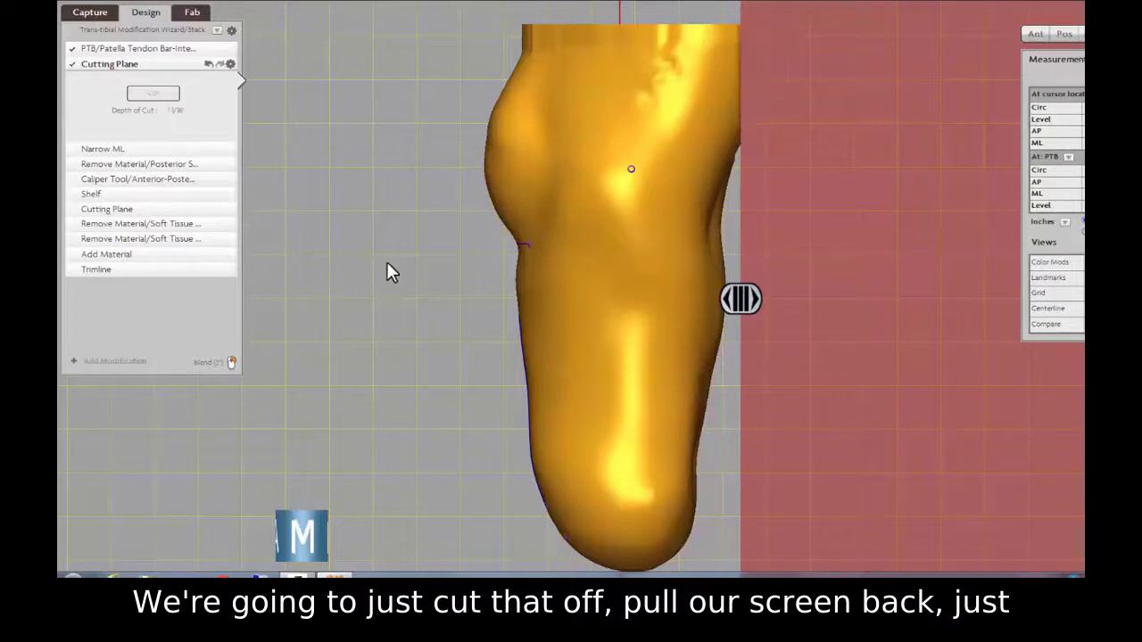
left_click_drag(741, 302, 912, 319)
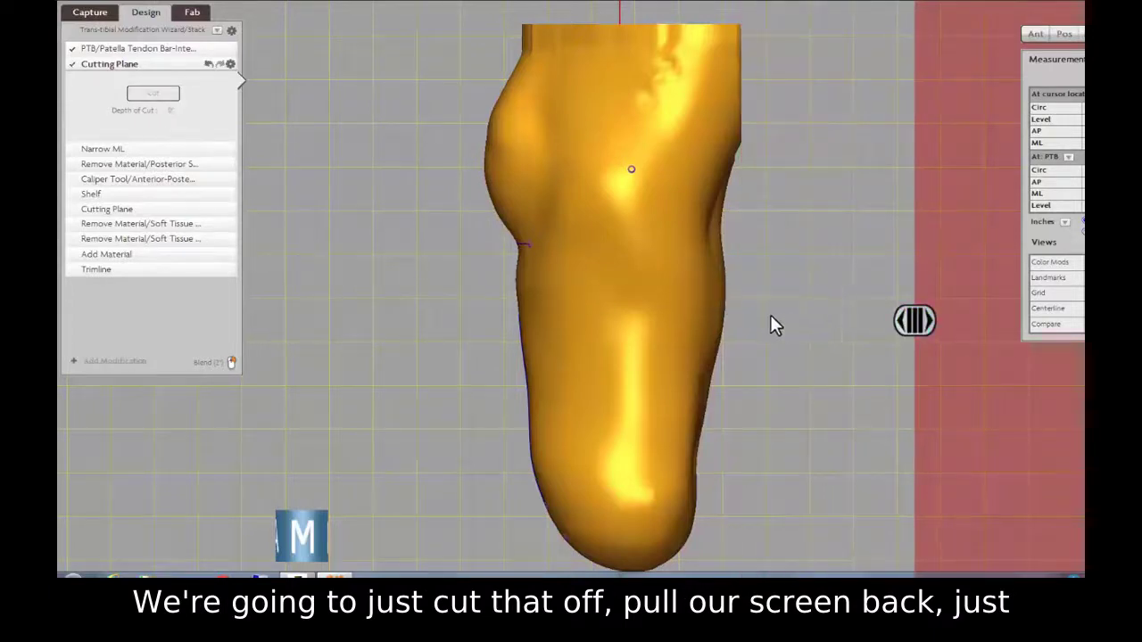
middle_click_drag(772, 322, 515, 313)
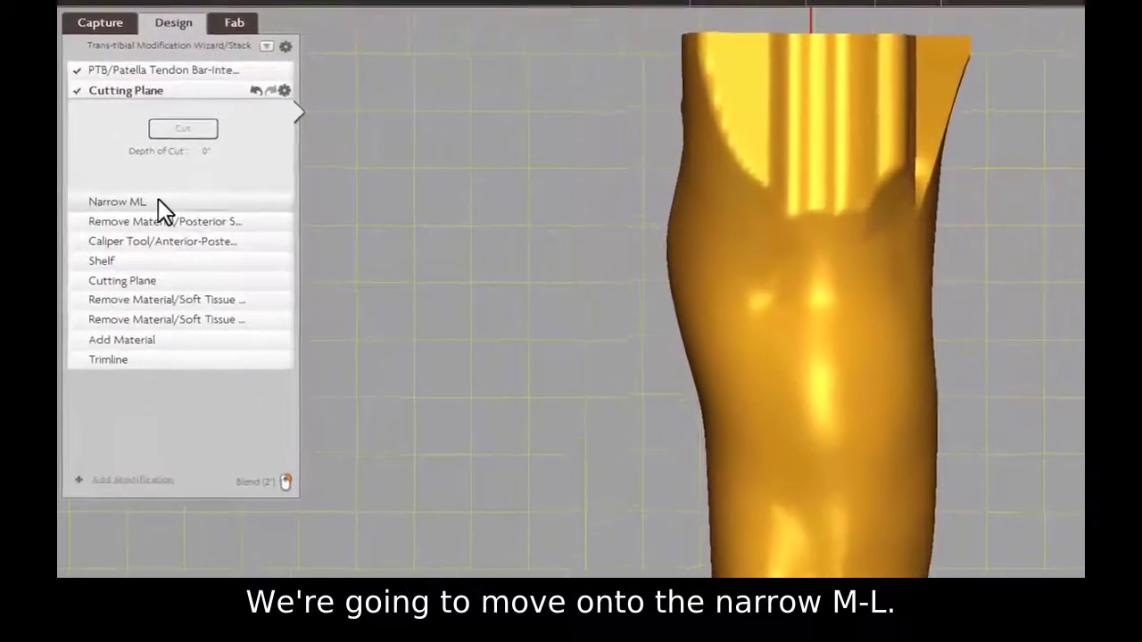
Start the Narrow ML modification, placing its lower limit just above the tibial crest landmarks and its upper line across the lower patella
left_click(160, 202)
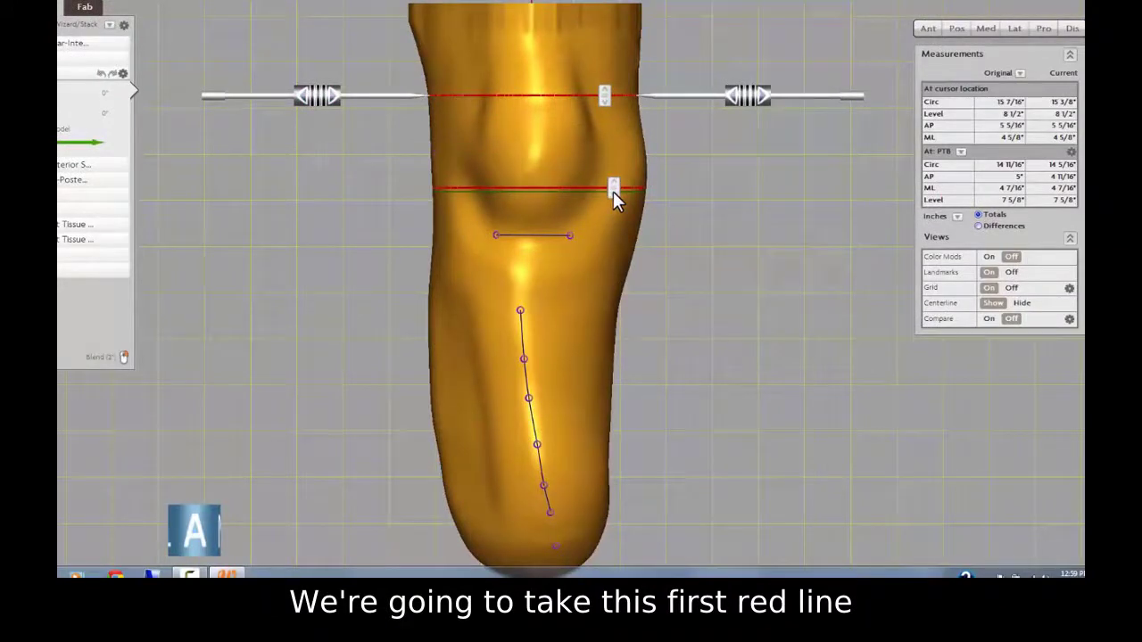
left_click_drag(613, 191, 600, 298)
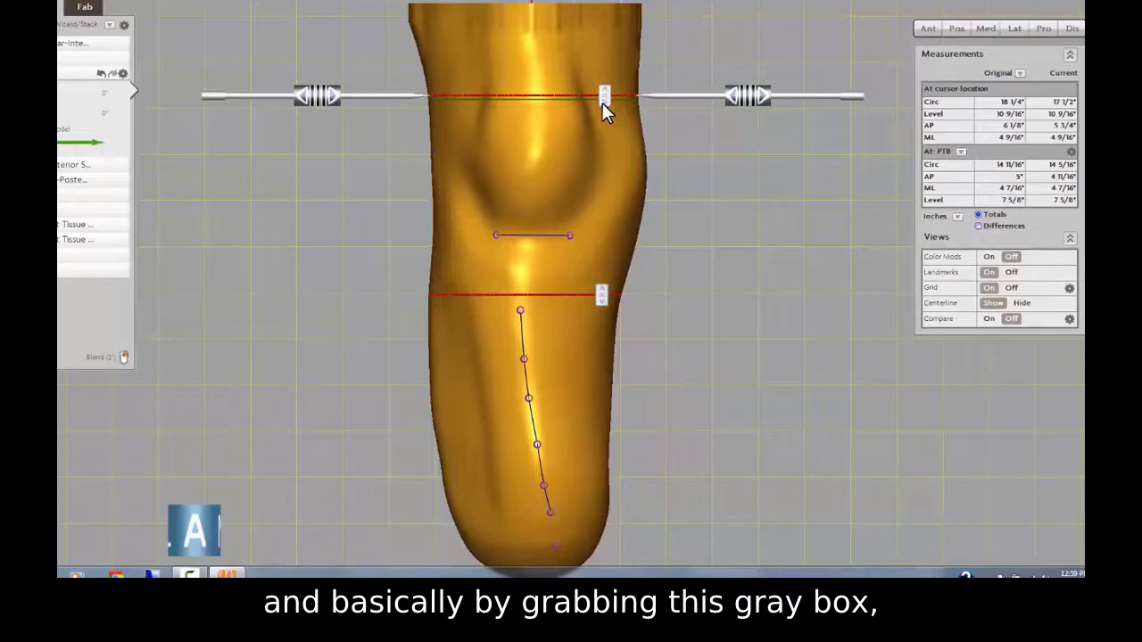
left_click_drag(604, 98, 594, 174)
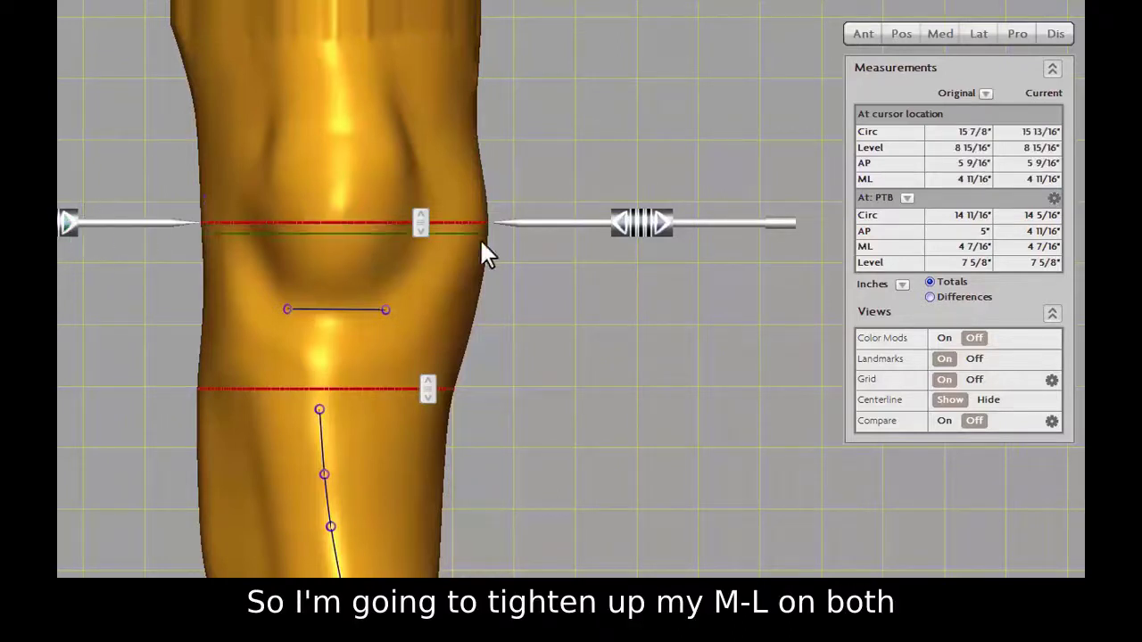
Tighten the ML calipers equally on both sides of the knee to -1/4" medial and -1/4" lateral
mouse_move(629, 230)
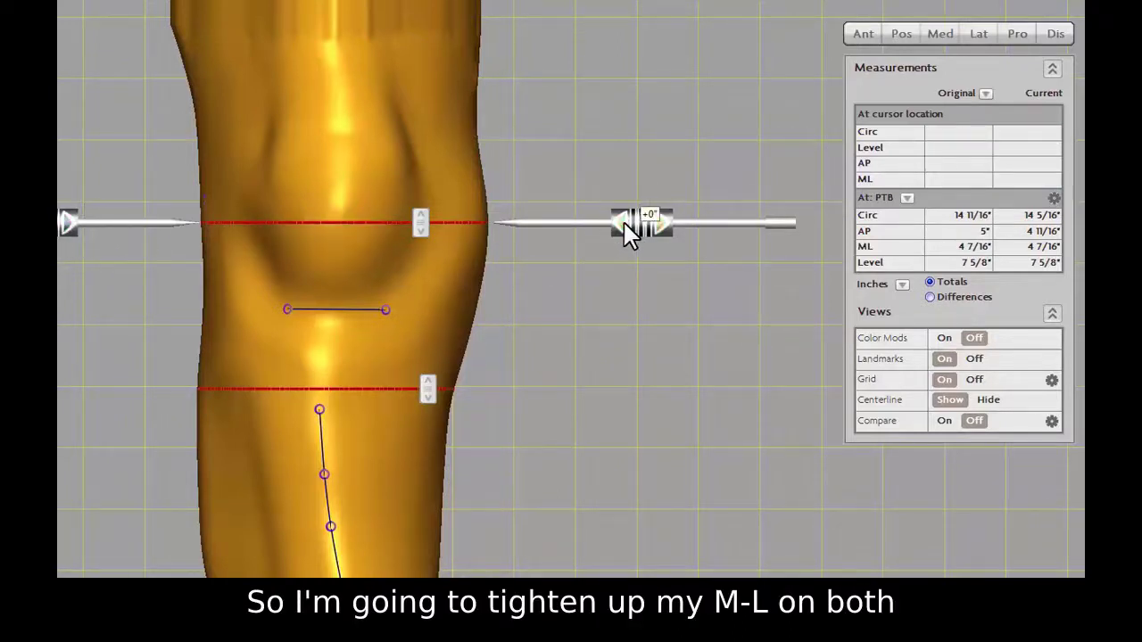
left_click_drag(629, 230, 605, 225)
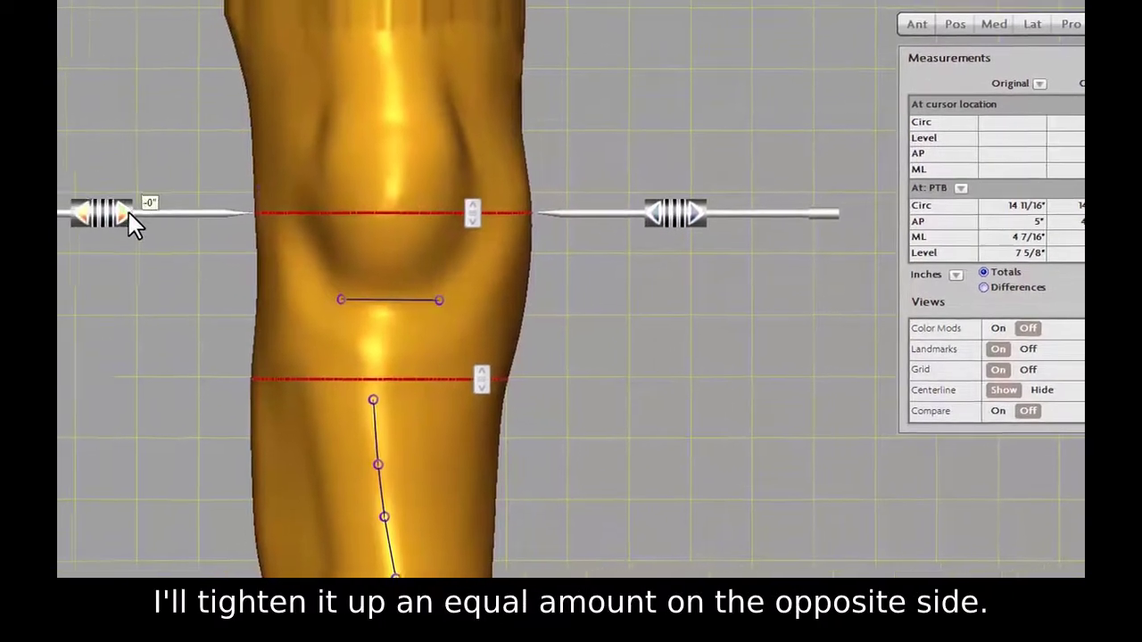
left_click_drag(128, 215, 197, 207)
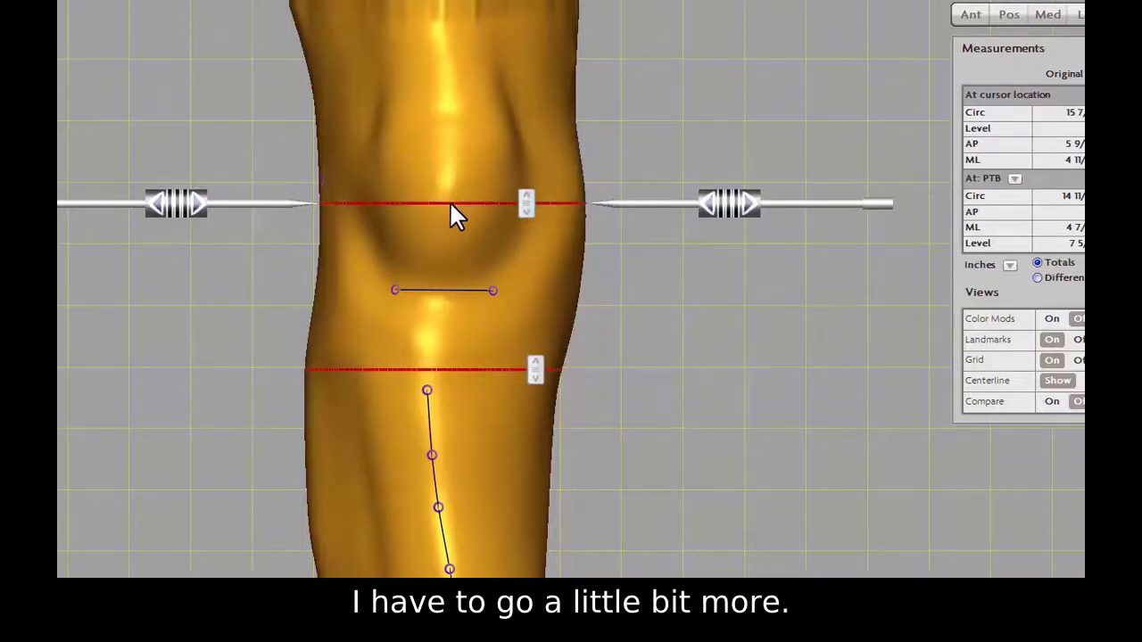
left_click(710, 205)
left_click(706, 207)
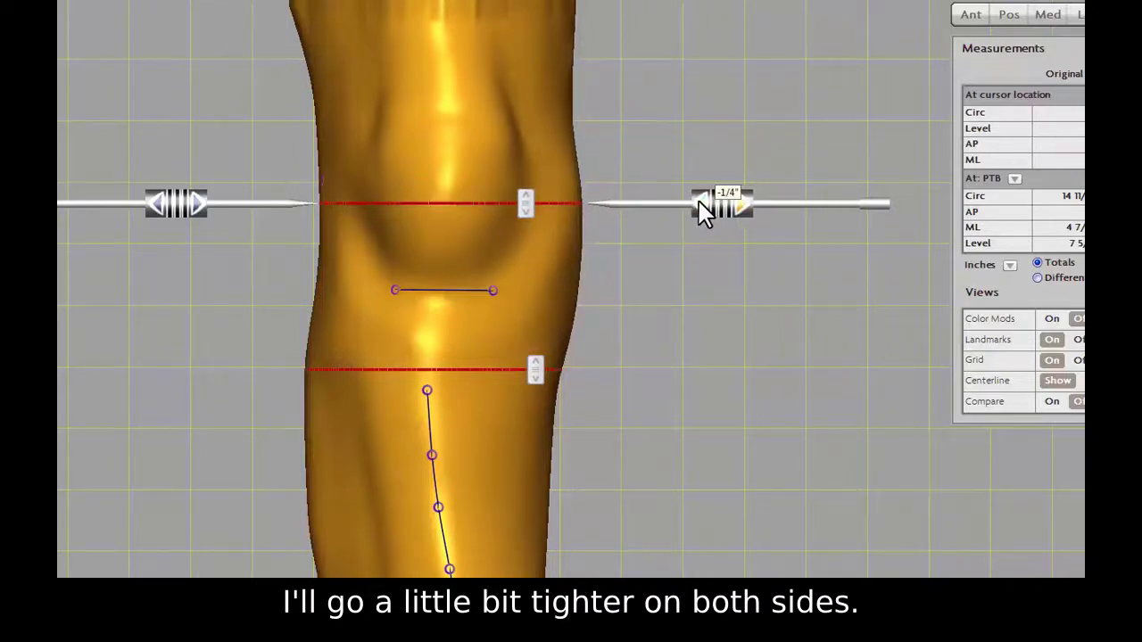
left_click(199, 200)
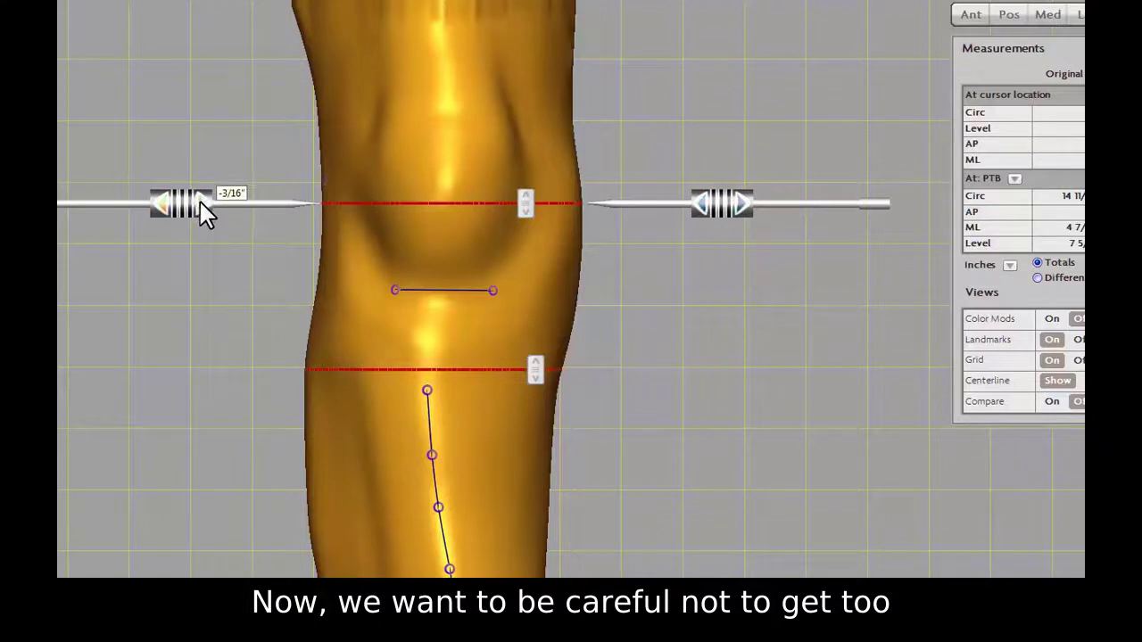
left_click(200, 204)
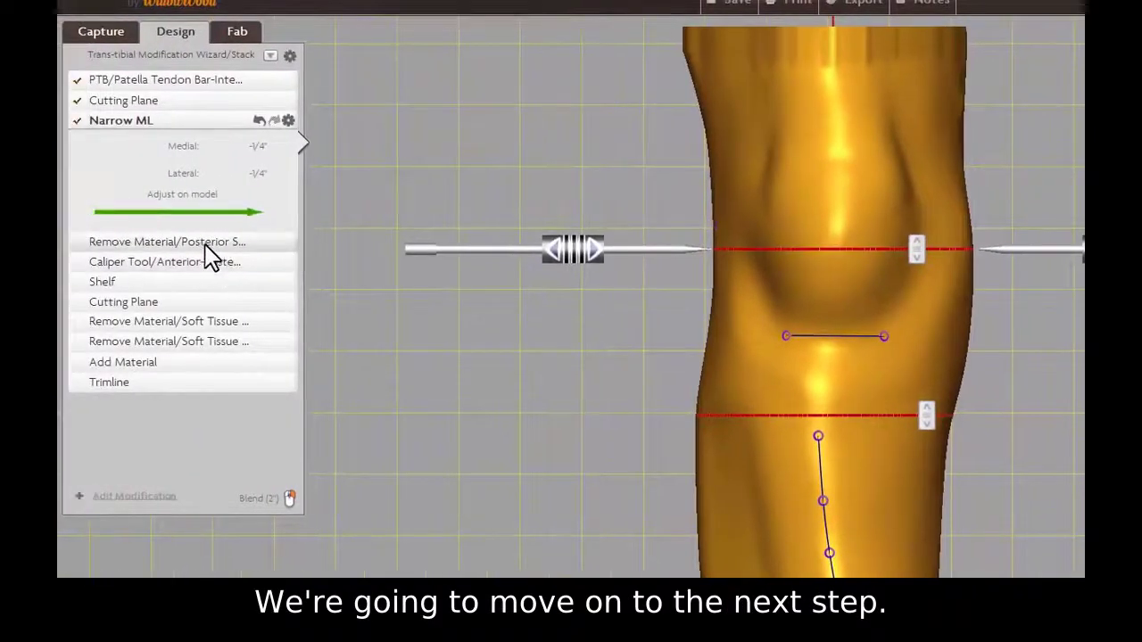
In the posterior Remove Material modification, carve a triangular area around the shelf landmarks using a 1 1/8" wide tool at 1/8" fixed depth
left_click(207, 244)
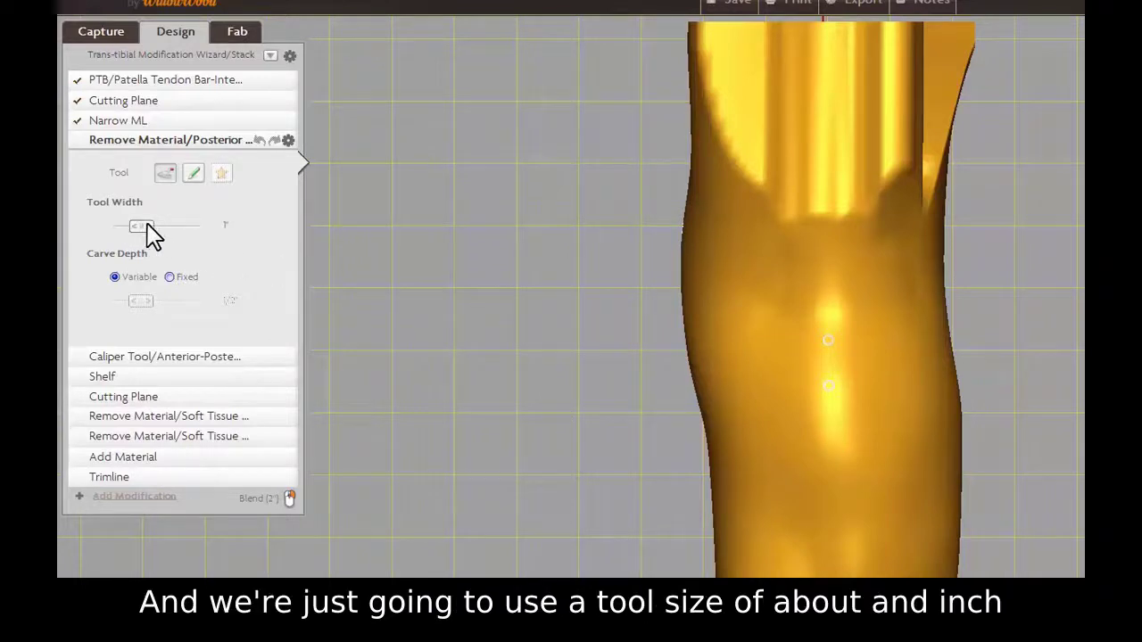
left_click_drag(146, 224, 153, 226)
left_click(169, 276)
left_click_drag(133, 305, 125, 308)
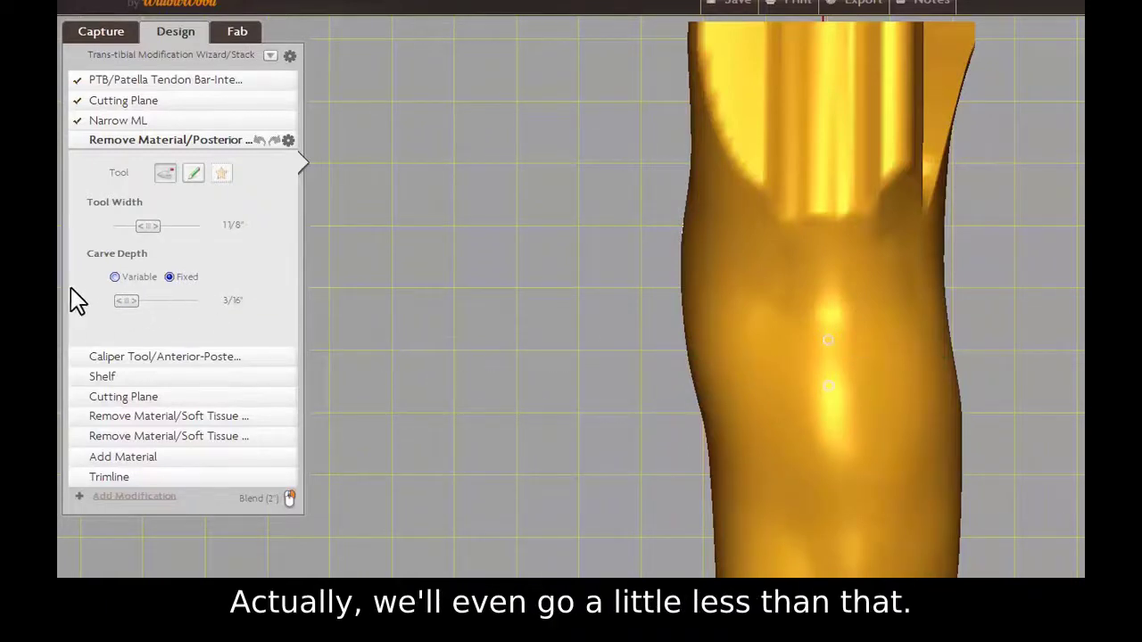
left_click_drag(127, 300, 123, 300)
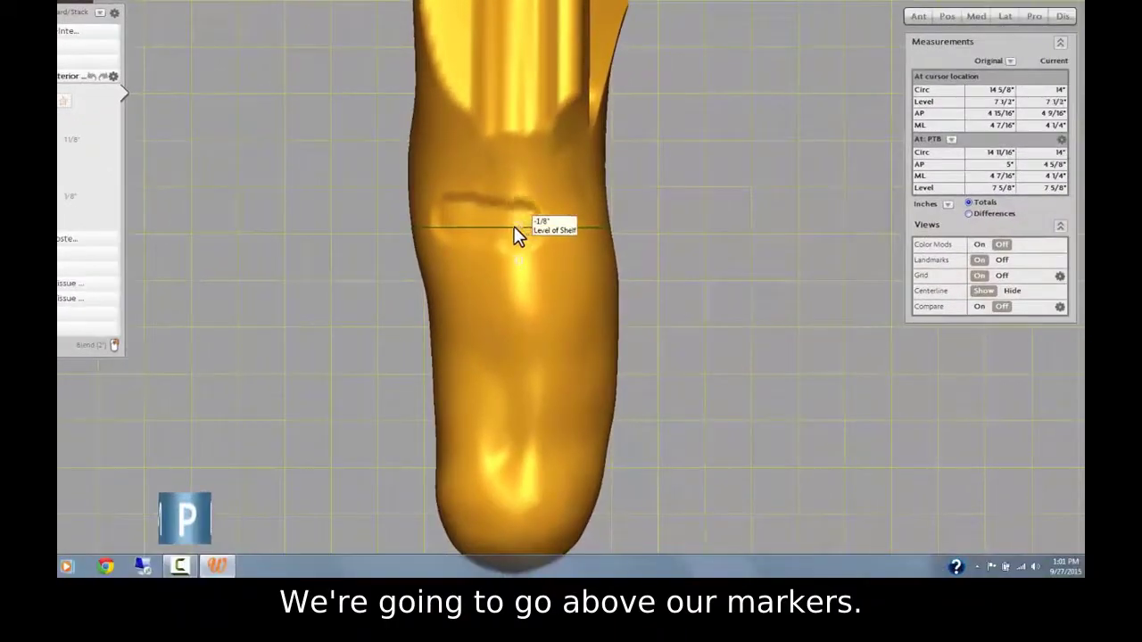
mouse_move(525, 222)
left_mouse_down()
mouse_move(568, 222)
mouse_move(533, 330)
mouse_move(462, 242)
left_mouse_up()
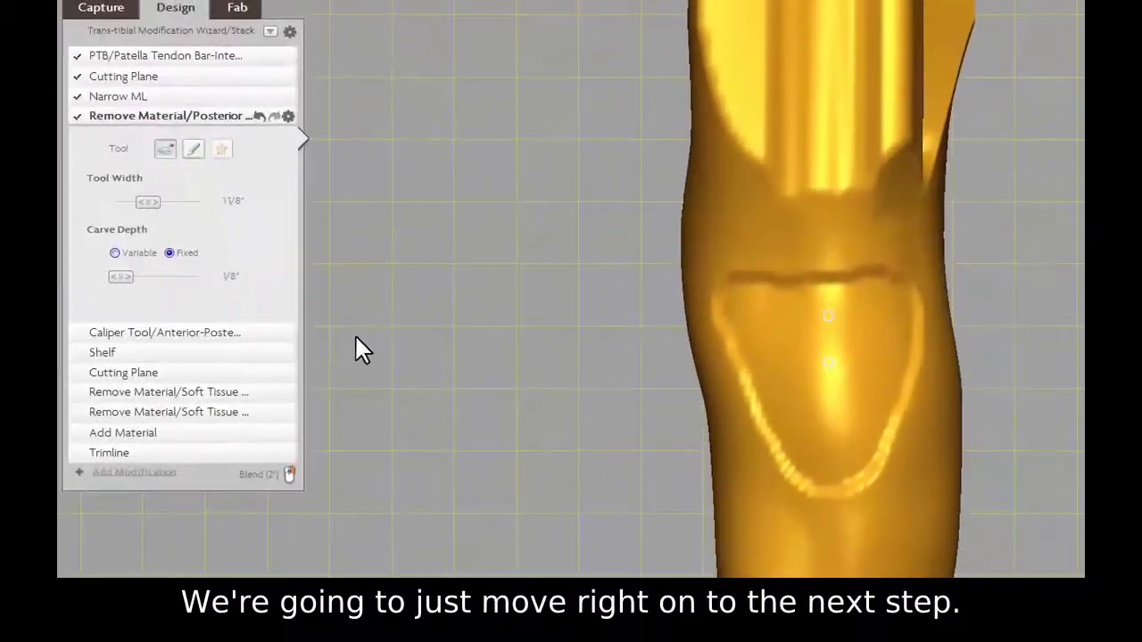
Start the Anterior-Posterior Caliper Tool modification and set its two caliper points to PTB and Popliteal Compression
left_click(214, 332)
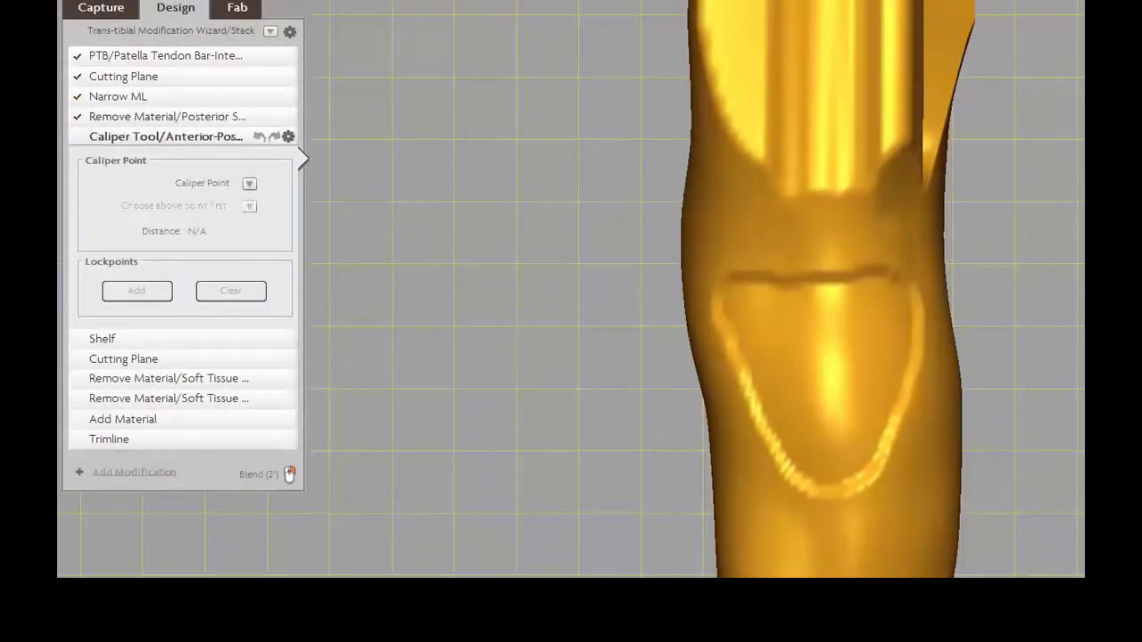
middle_click_drag(981, 357, 1044, 353)
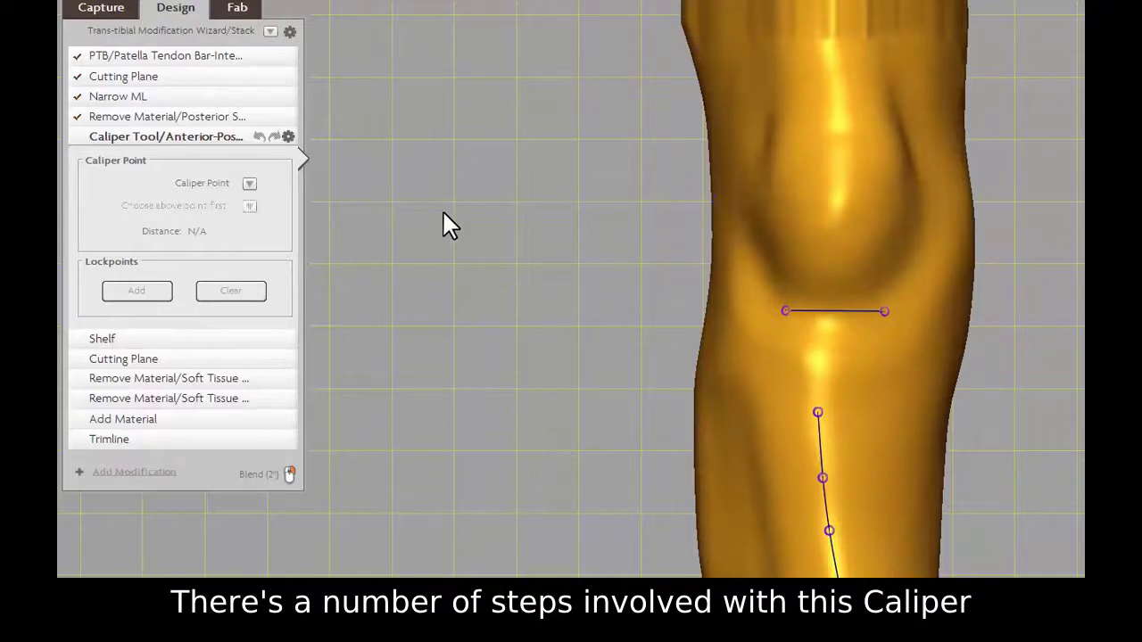
left_click(250, 184)
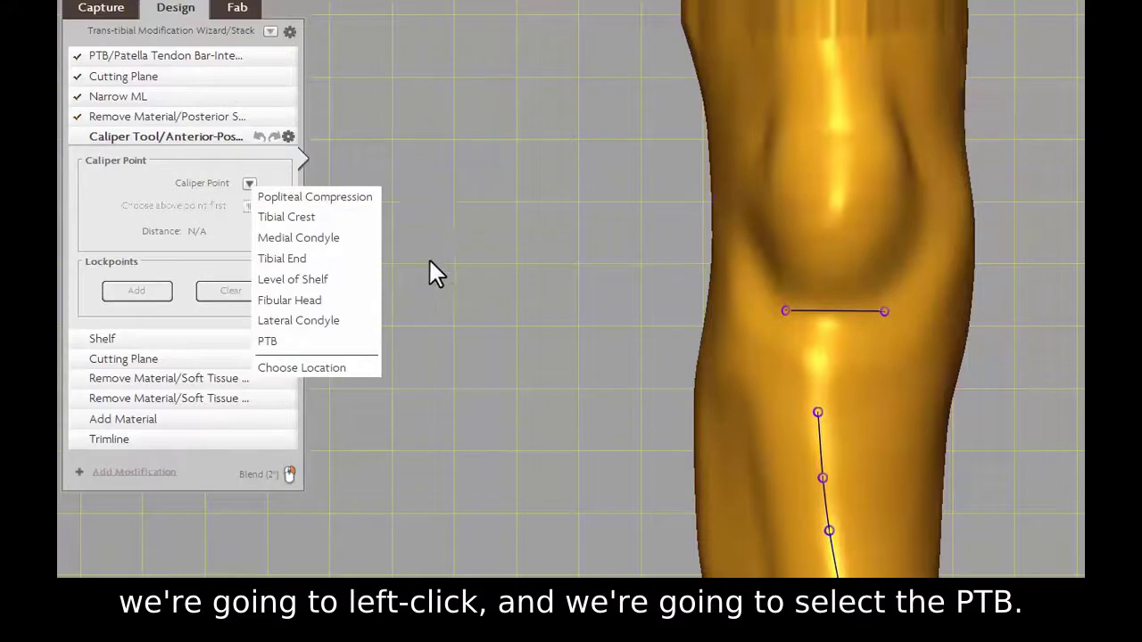
left_click(298, 341)
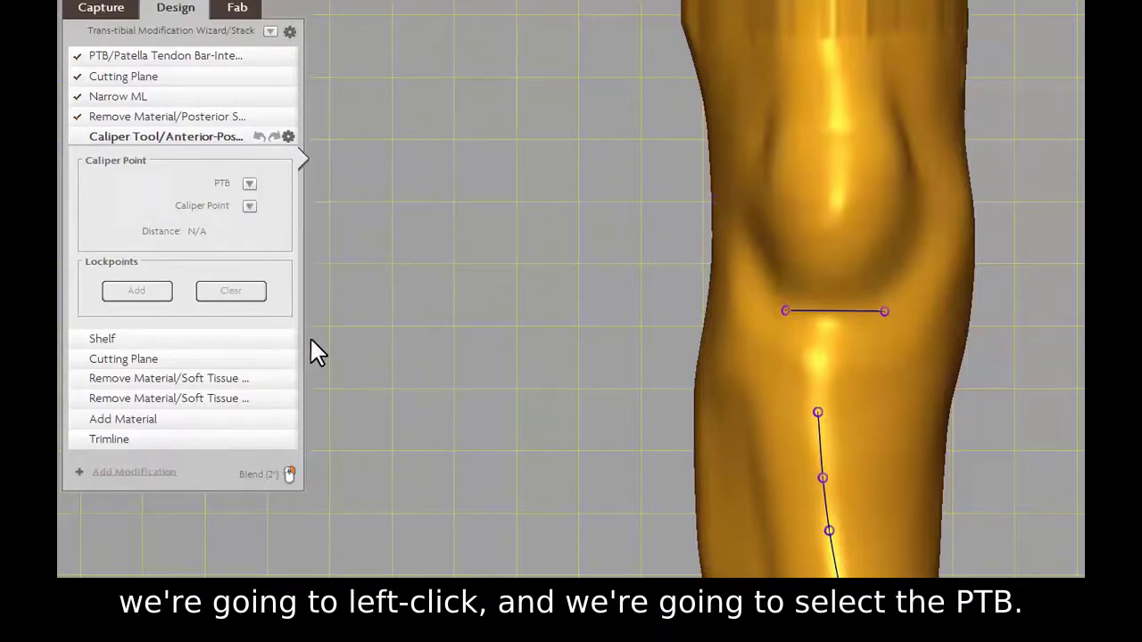
left_click(250, 206)
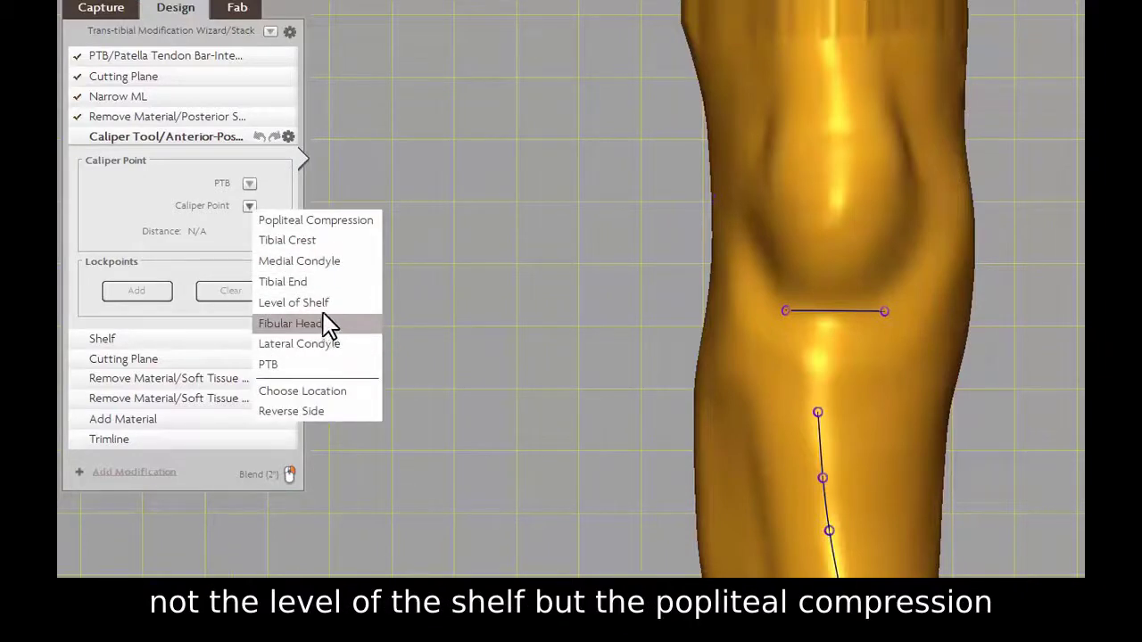
left_click(330, 220)
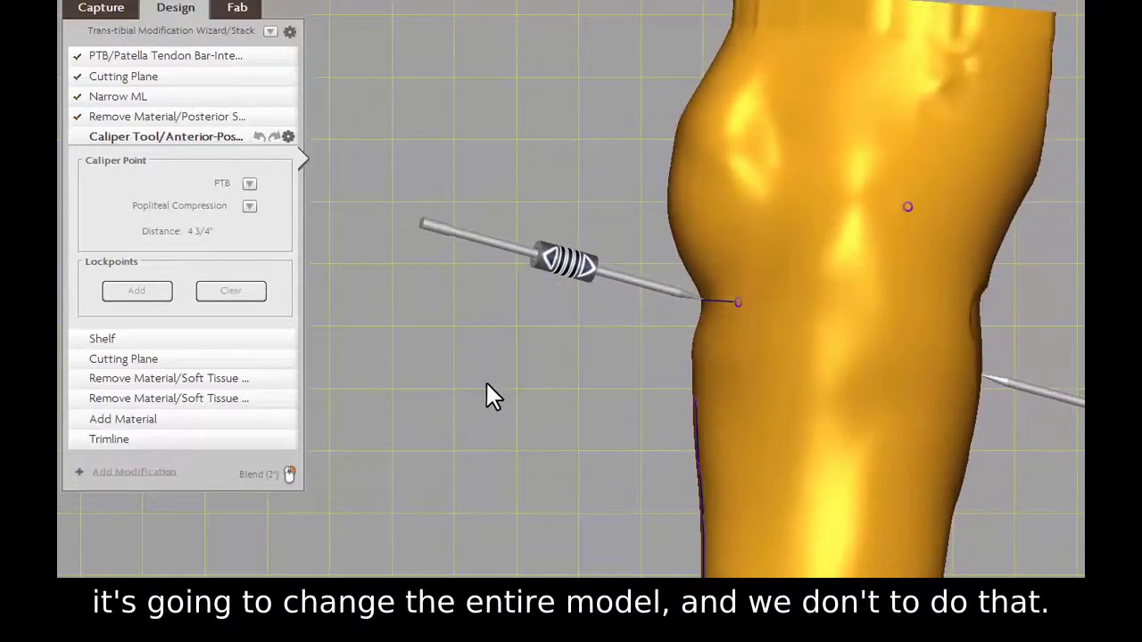
Add lockpoints at the three corners of the posterior triangular area and one just above the PTB line on the anterior side
left_click_drag(724, 407, 712, 498)
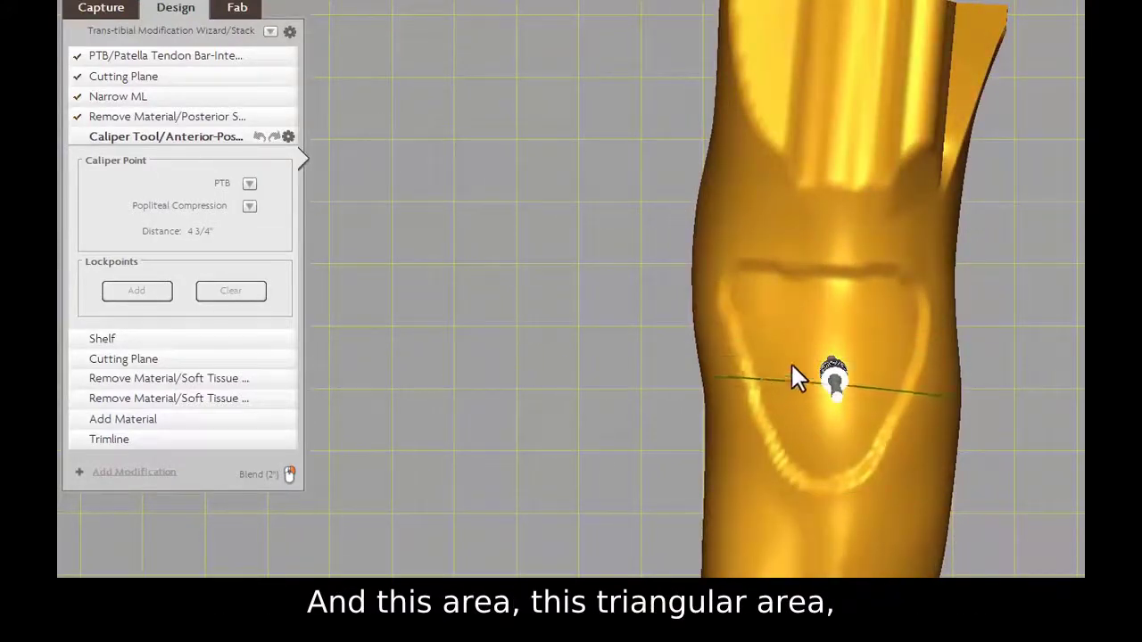
left_click(139, 296)
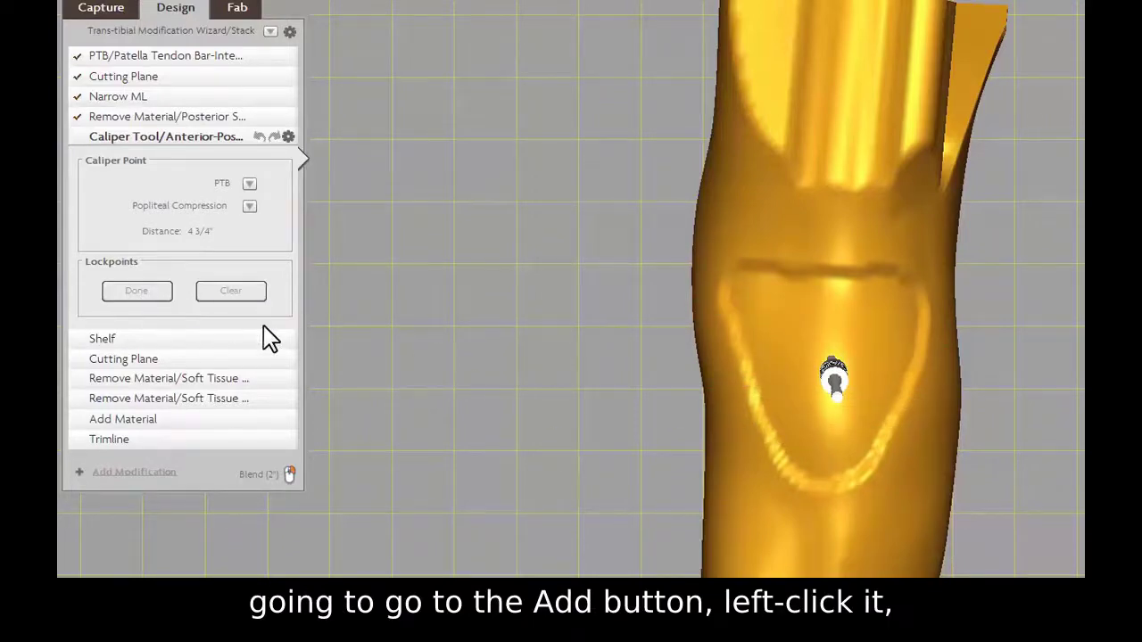
left_click(746, 291)
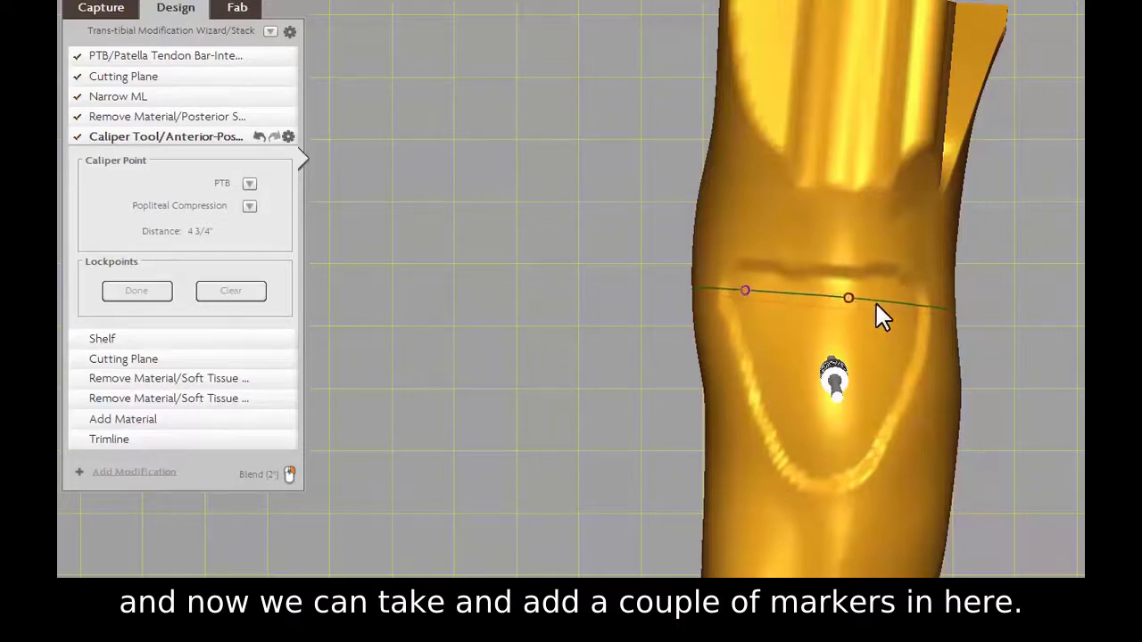
left_click(905, 304)
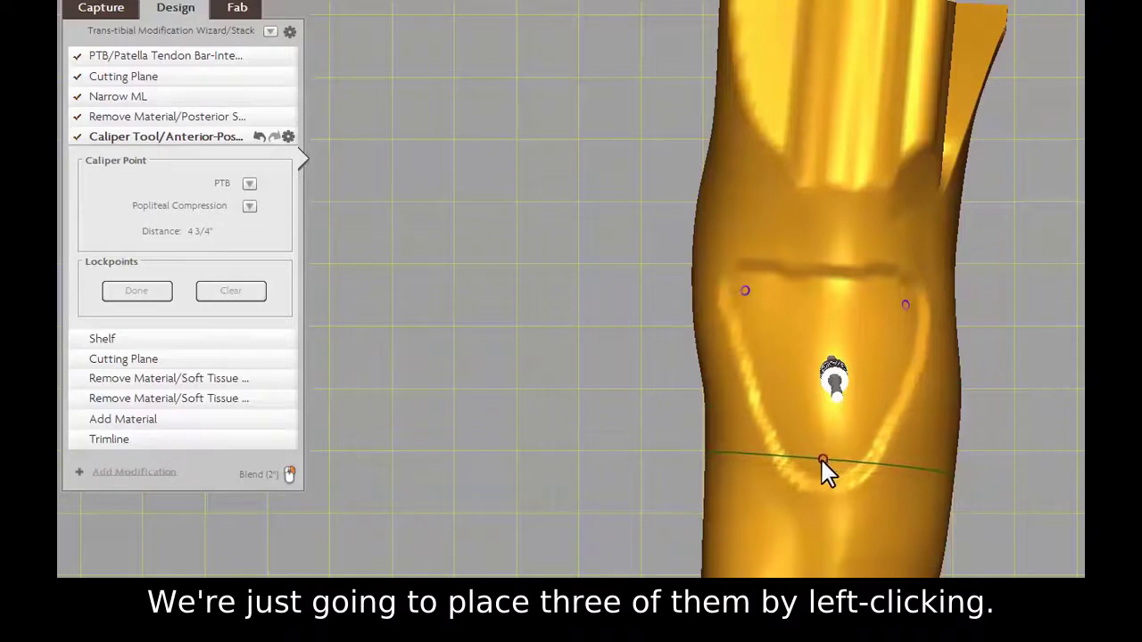
left_click(825, 459)
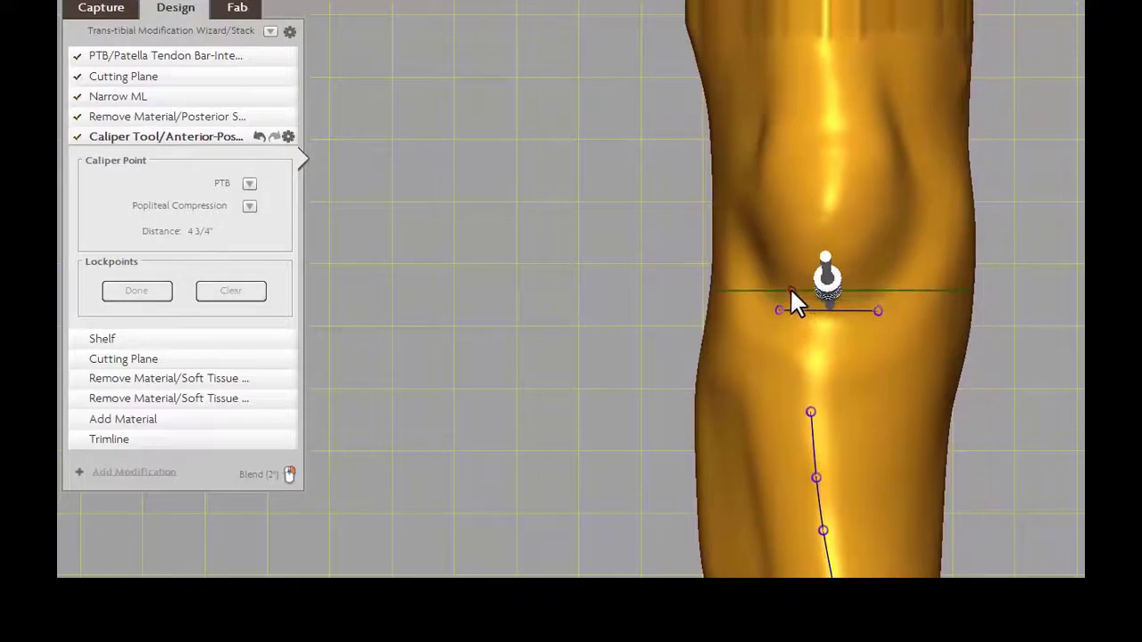
left_click(783, 285)
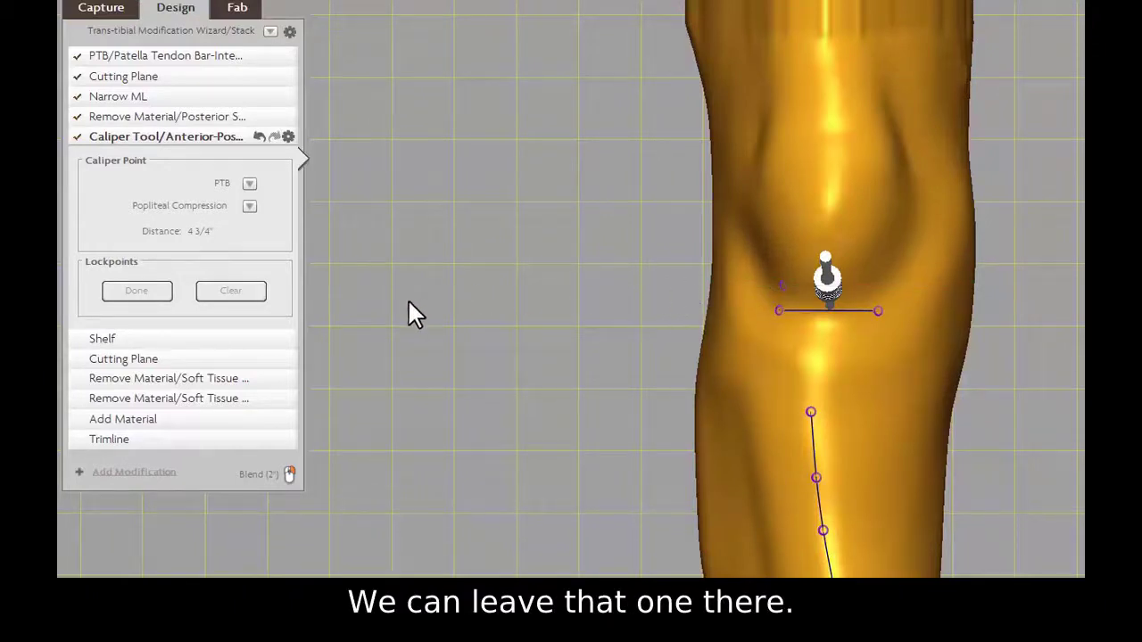
left_click(141, 293)
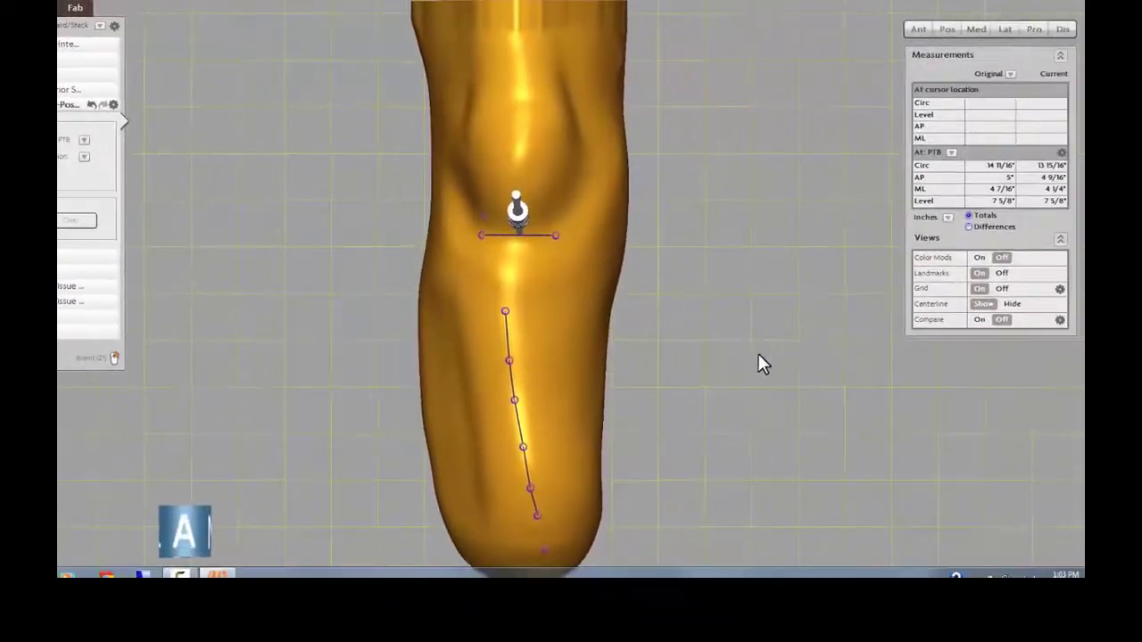
Try an exaggerated tightening of the posterior caliper alone to -11/16" at the popliteal area
left_click_drag(758, 353, 170, 339)
left_click_drag(612, 384, 434, 357)
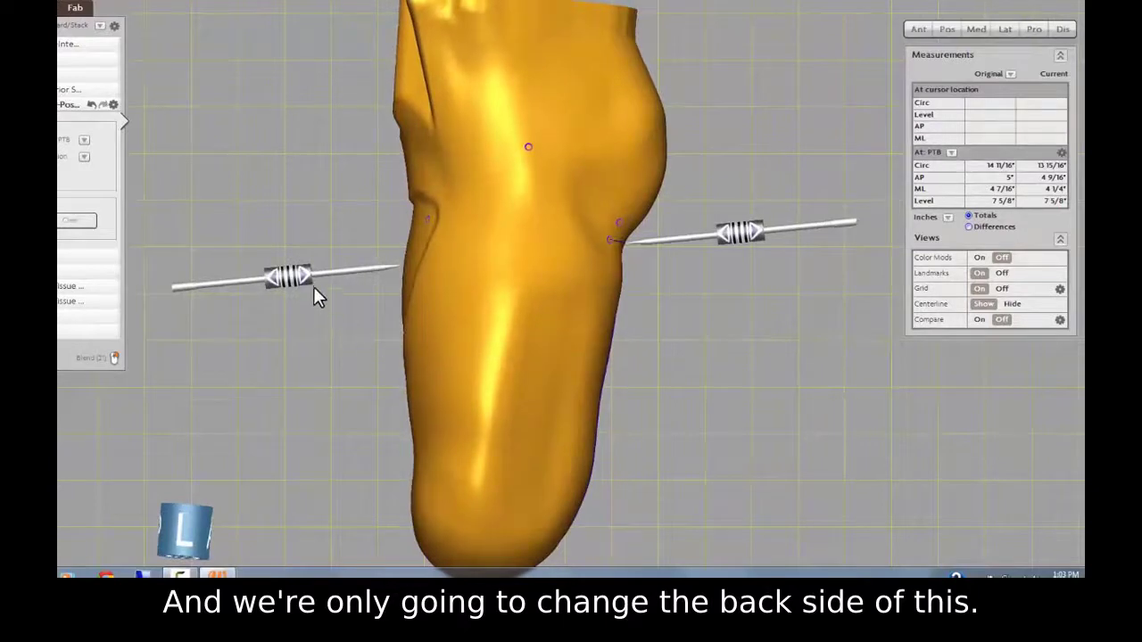
left_click_drag(349, 352, 430, 348)
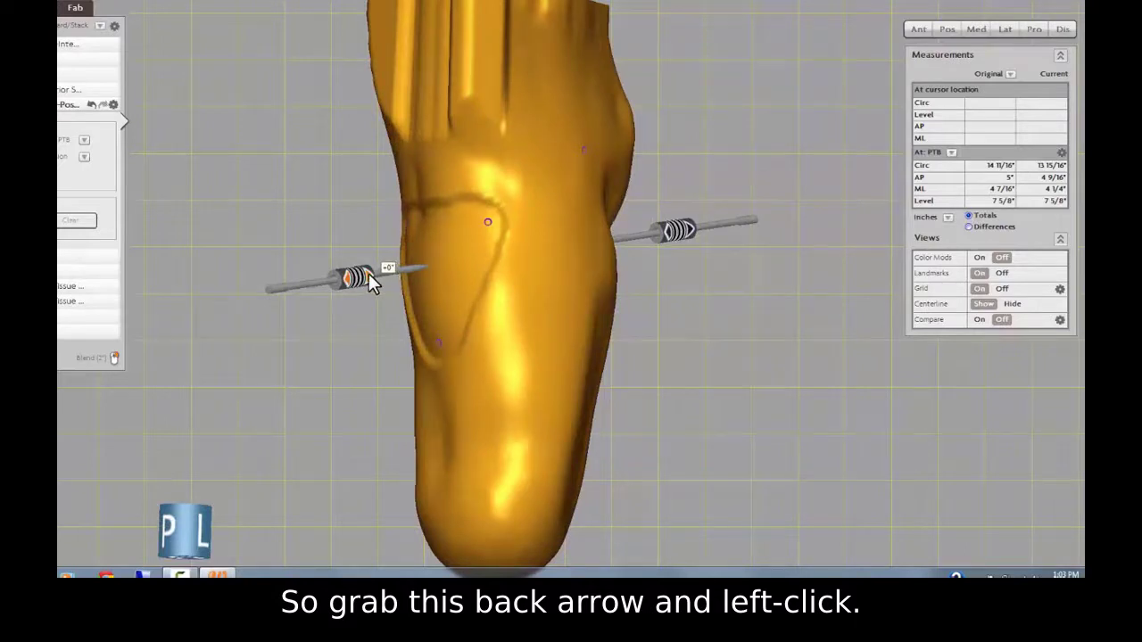
left_click_drag(369, 274, 415, 266)
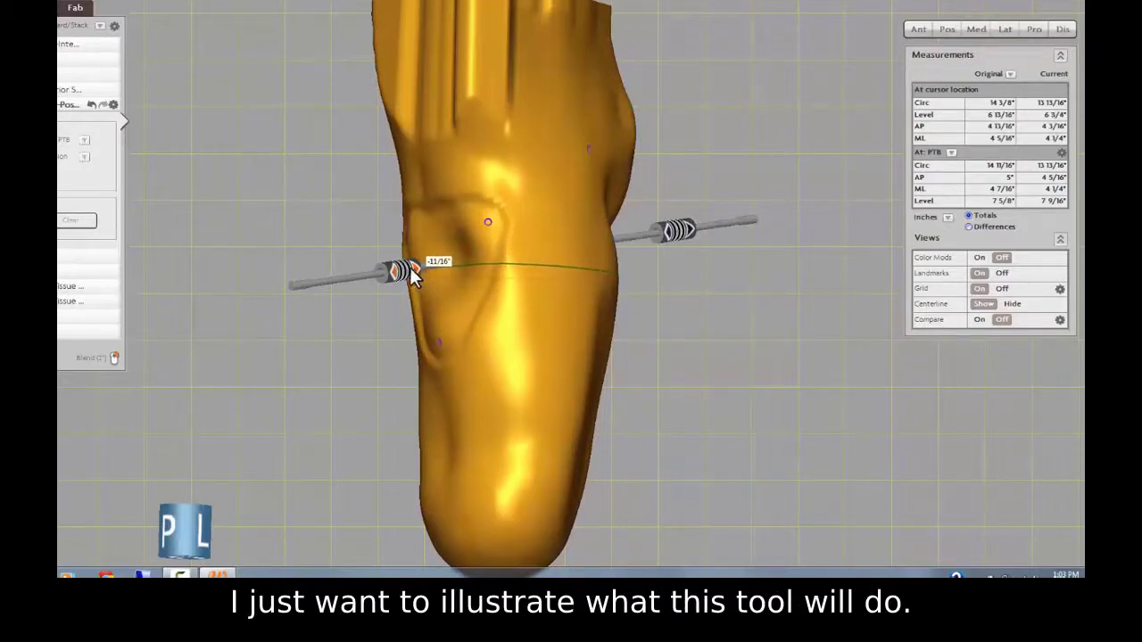
Ease the posterior caliper back and tighten only the popliteal side to a caliper distance of 4 1/4"
left_click_drag(412, 276, 383, 277)
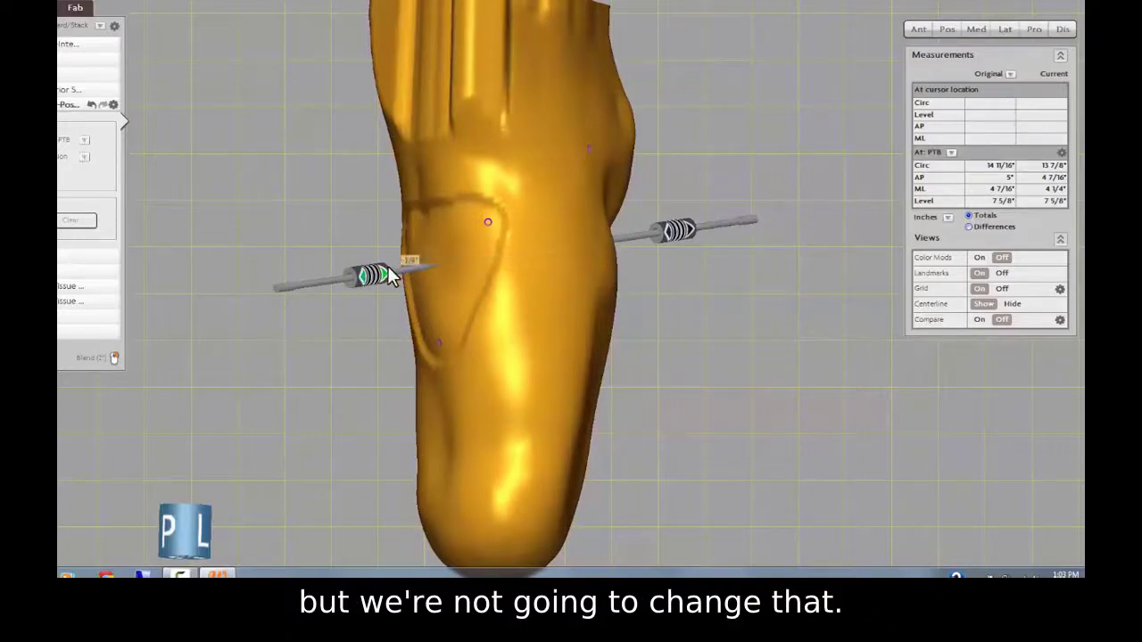
left_click_drag(390, 277, 387, 278)
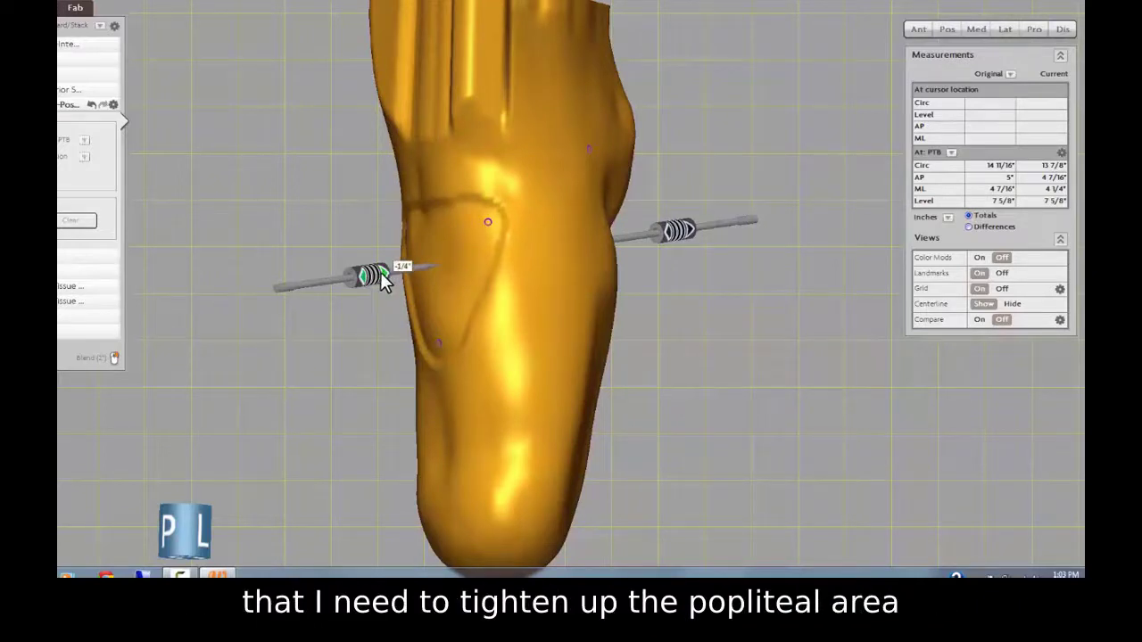
left_click_drag(389, 279, 397, 278)
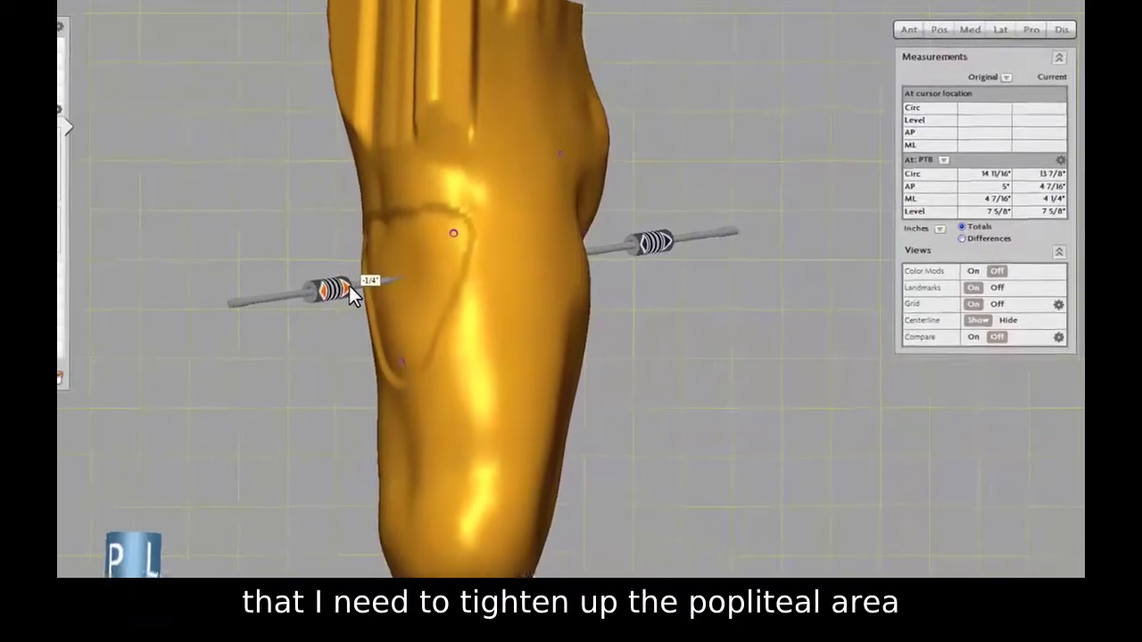
left_click_drag(303, 312, 310, 308)
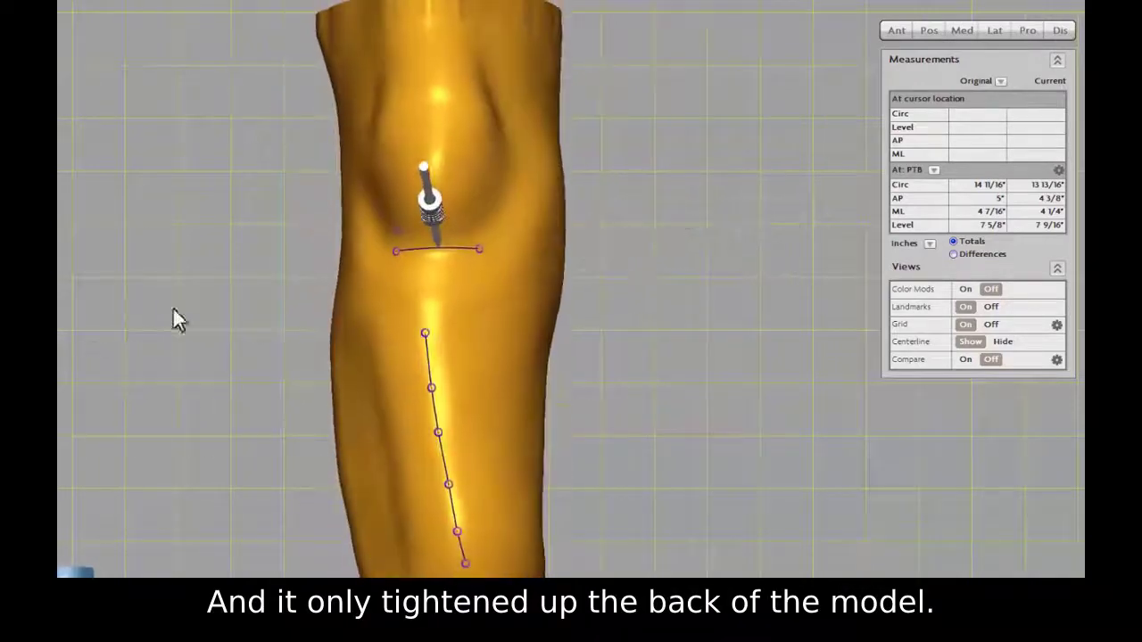
Inspect the model from the anterior, lateral and posterior sides to check the effect of the caliper tightening
left_click_drag(109, 417, 423, 402)
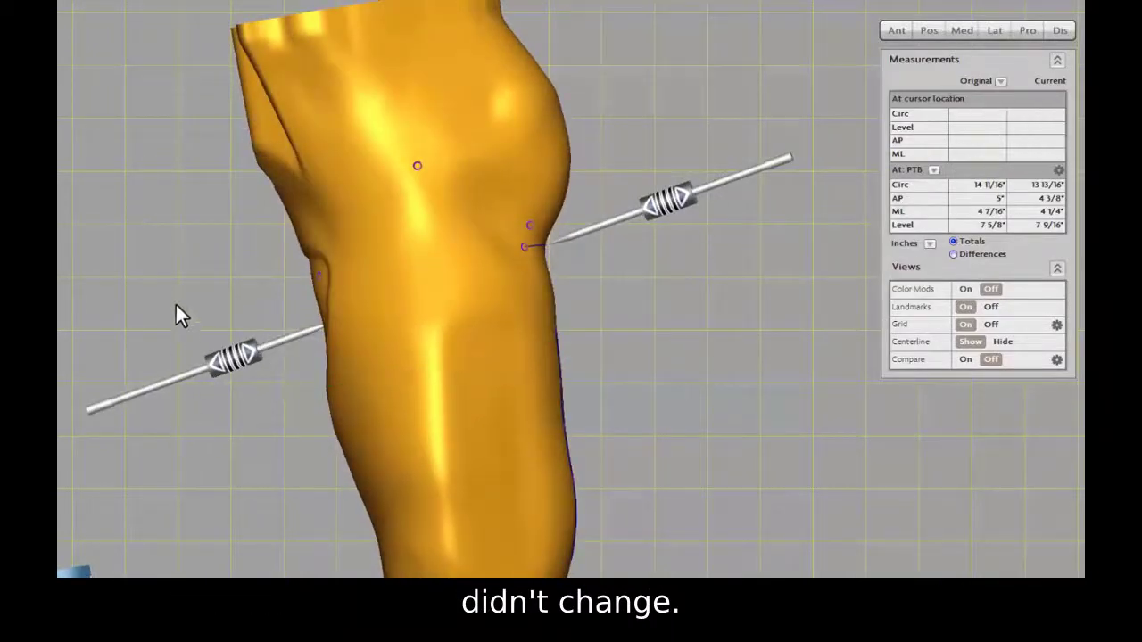
left_click_drag(165, 304, 459, 273)
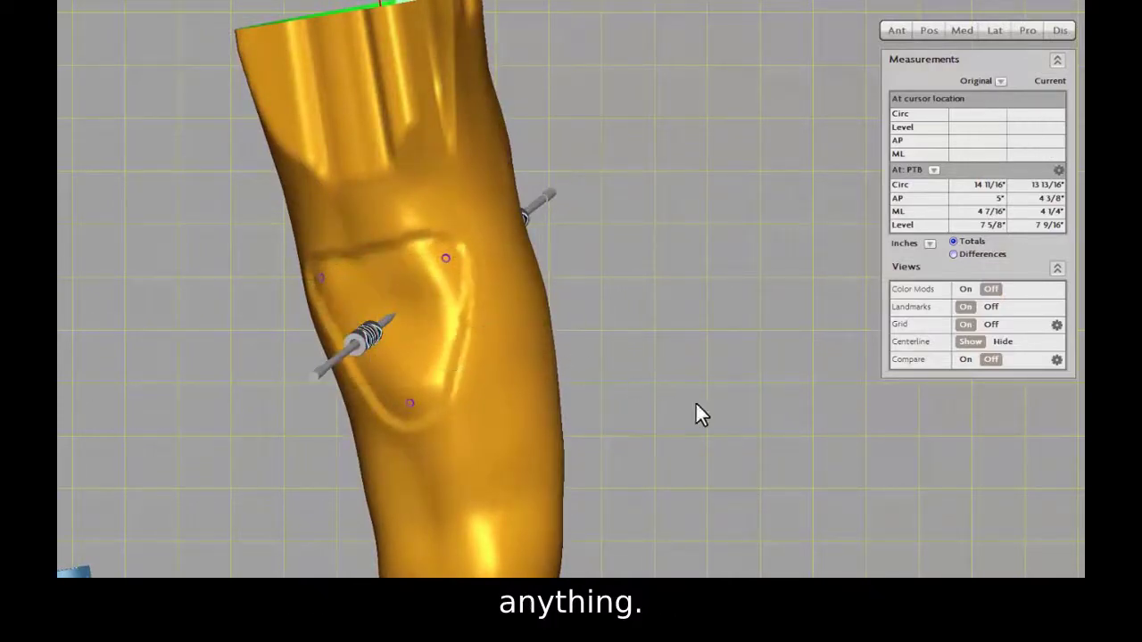
left_click_drag(695, 401, 247, 313)
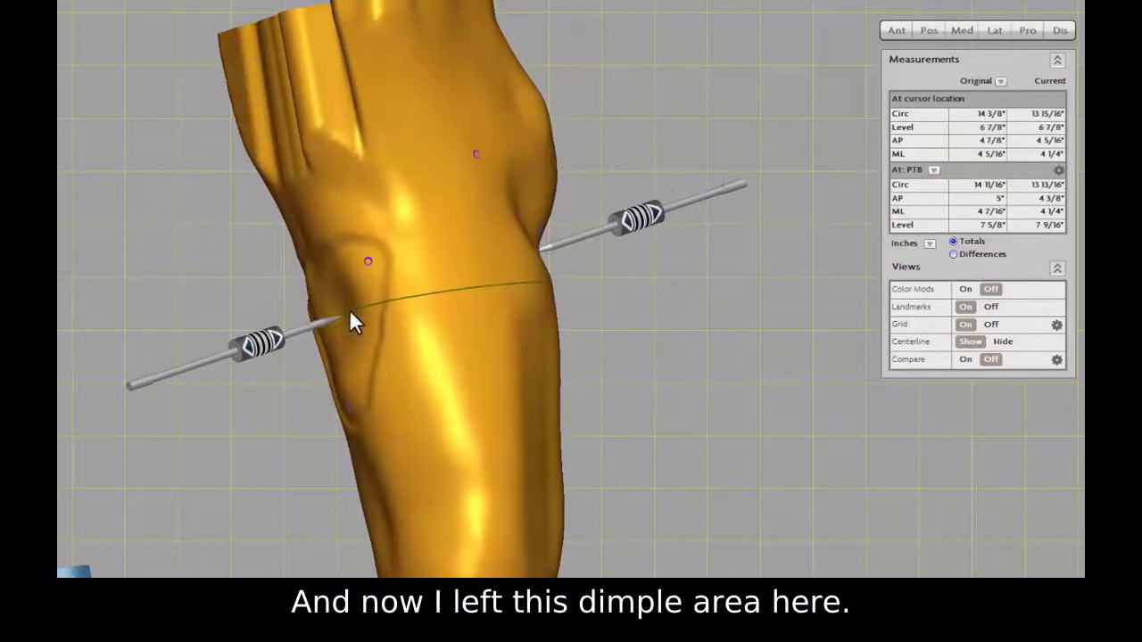
mouse_move(275, 346)
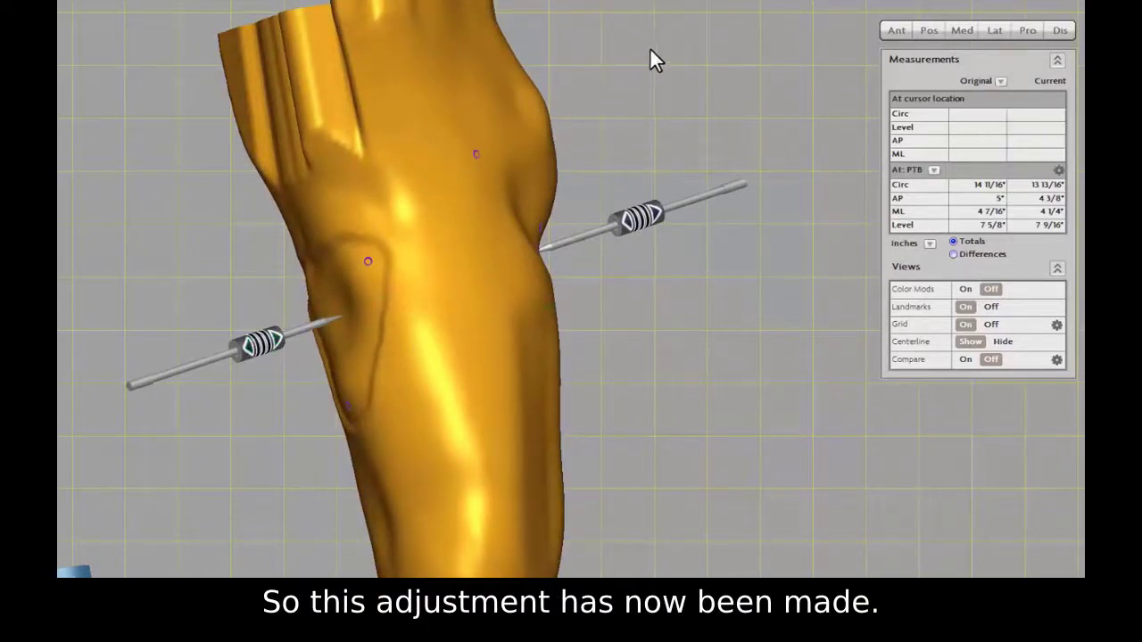
left_click_drag(649, 49, 707, 410)
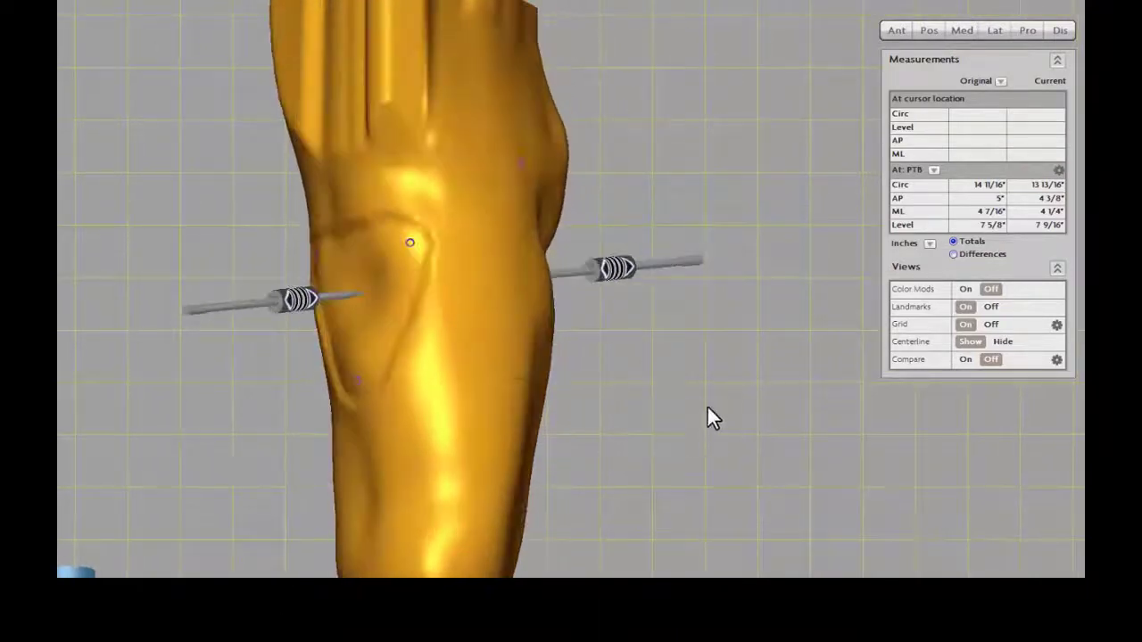
mouse_move(313, 296)
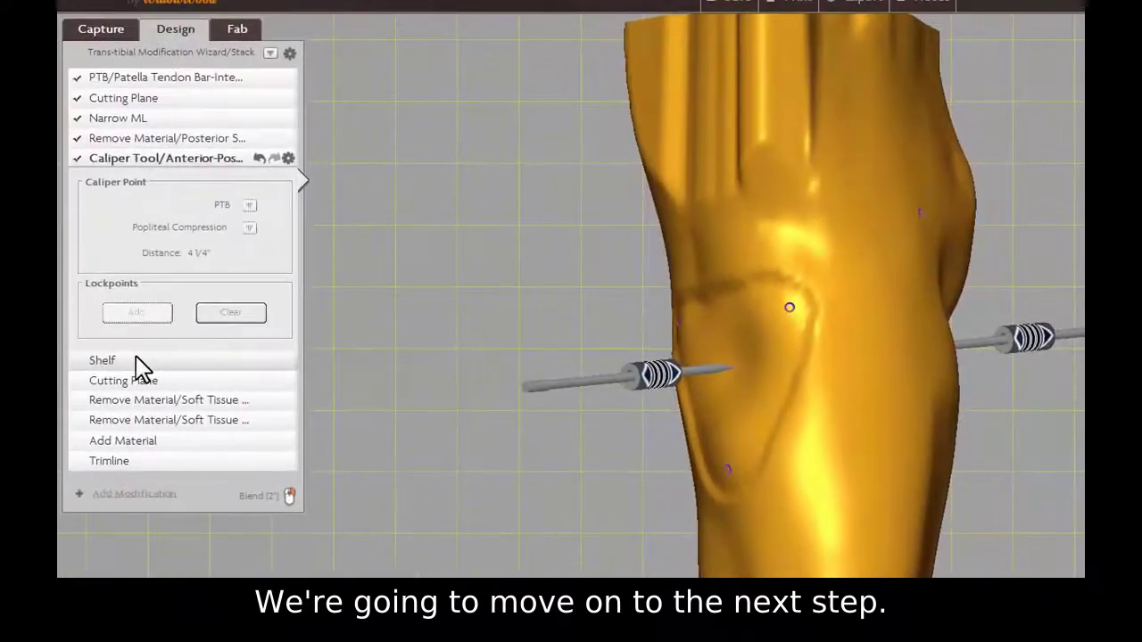
Start the Shelf modification, undo the accidental point move, and lower the posterior points of the lower shelf line into the triangular area
left_click(141, 364)
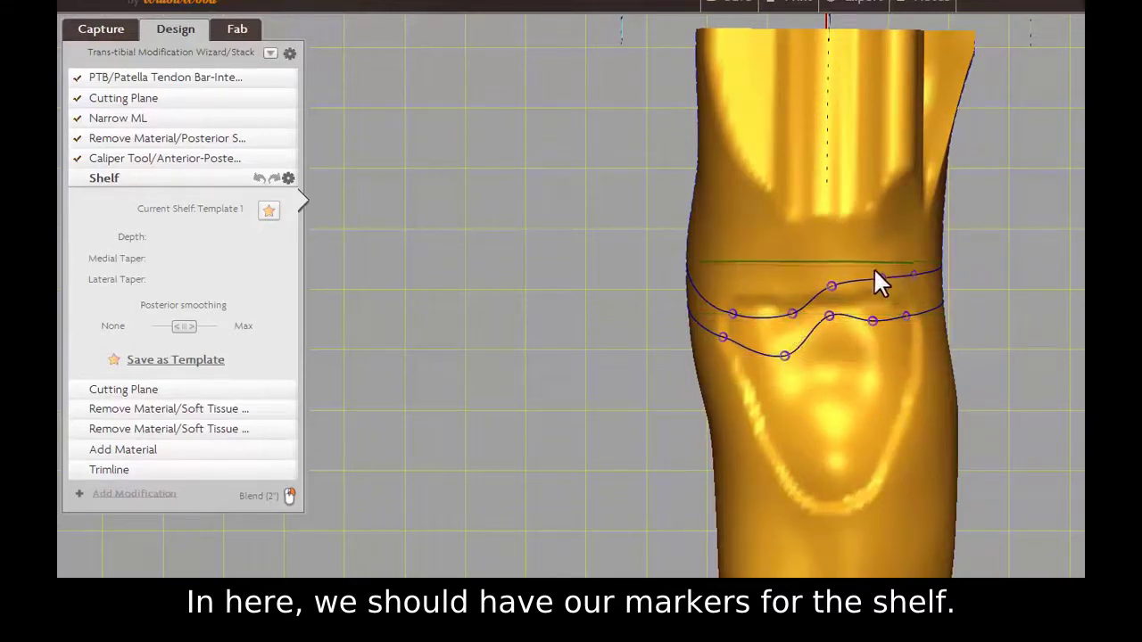
left_click_drag(825, 314, 830, 315)
key("ctrl+z")
left_click_drag(574, 357, 963, 319)
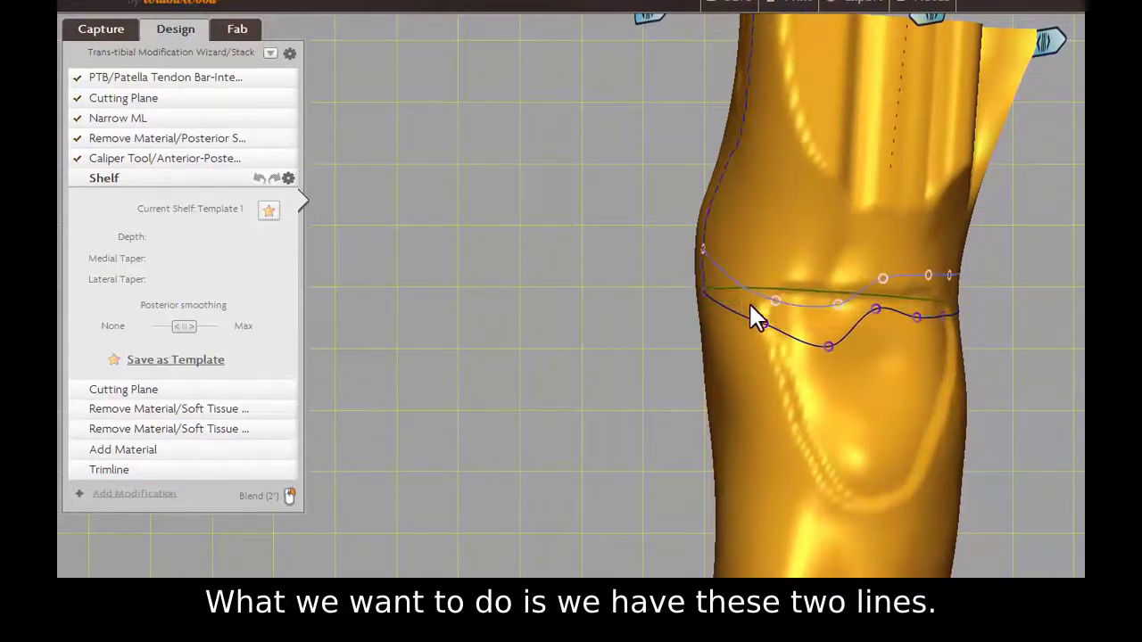
left_click_drag(763, 323, 751, 356)
left_click_drag(829, 347, 826, 367)
left_click_drag(878, 308, 882, 376)
left_click_drag(918, 317, 923, 375)
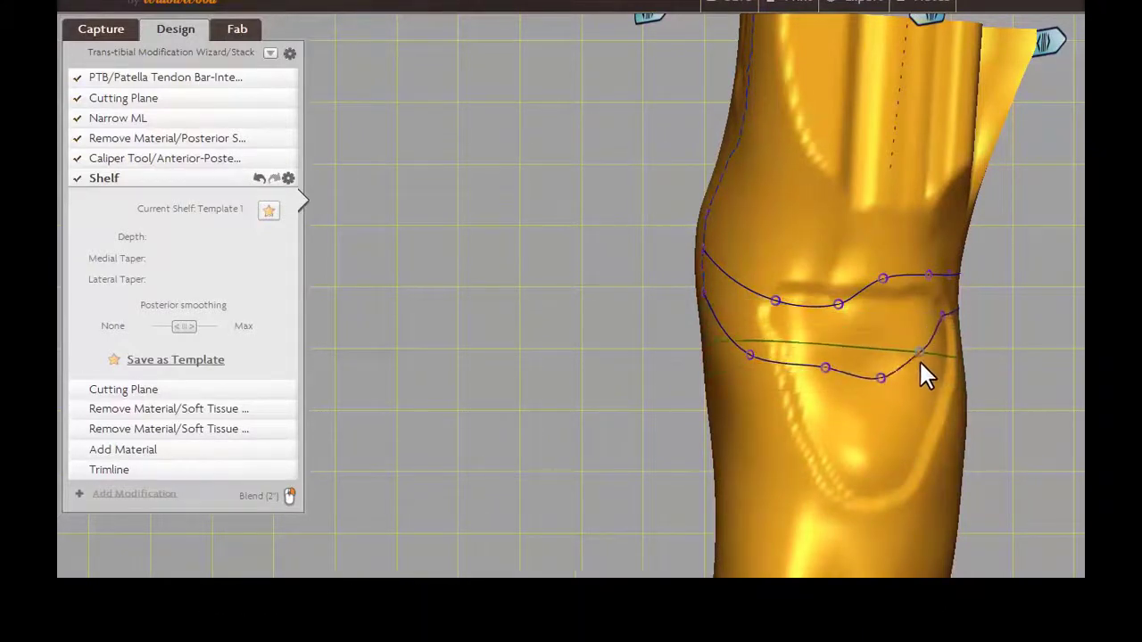
left_click_drag(1065, 413, 894, 358)
left_click_drag(1014, 372, 929, 335)
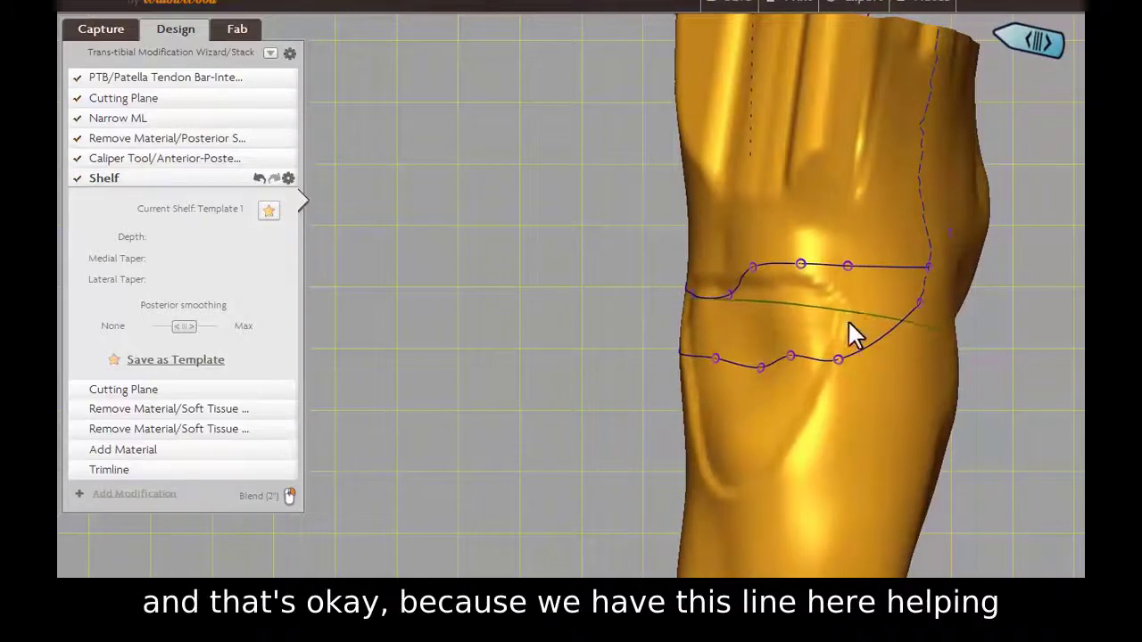
left_click_drag(1031, 422, 917, 332)
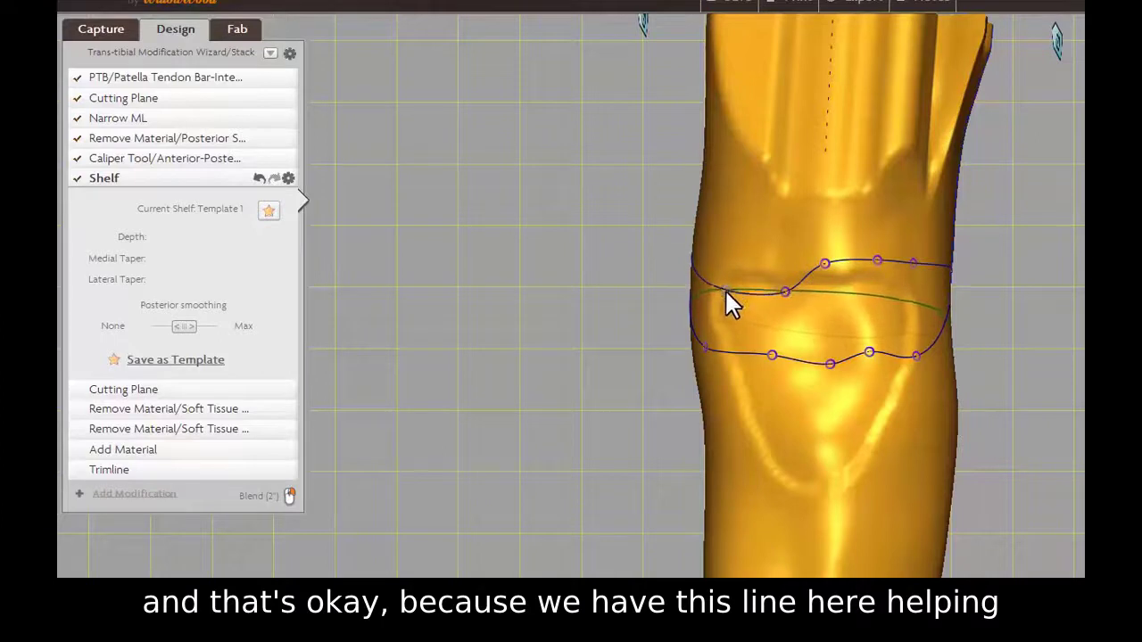
Lower the posterior points of the upper shelf line across the popliteal area to a nearly level line
left_click_drag(726, 299, 777, 304)
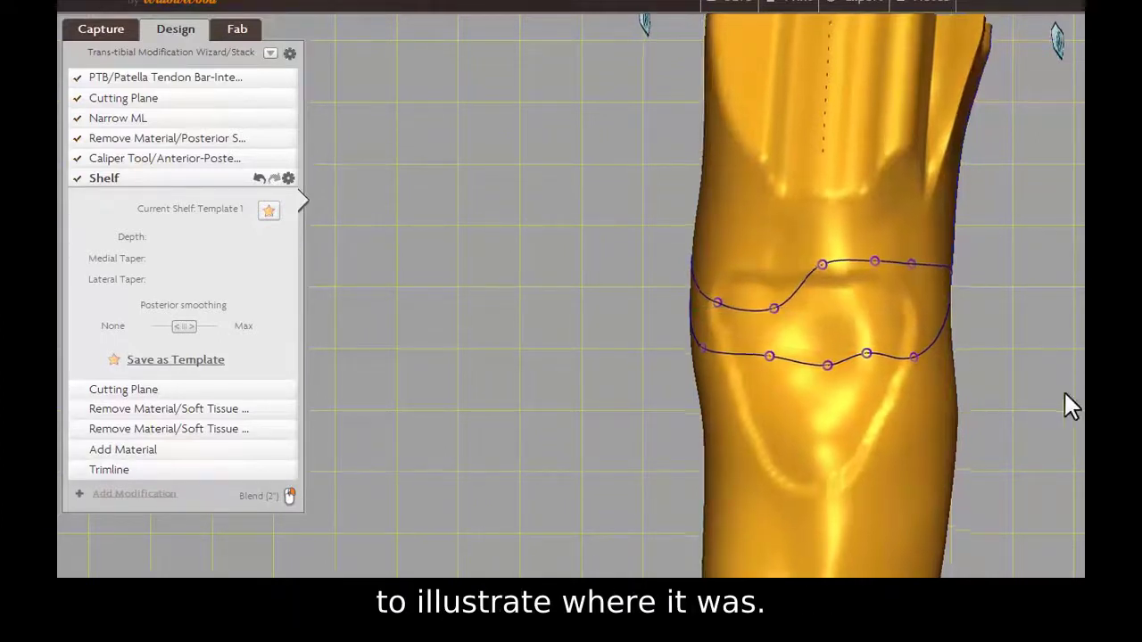
mouse_move(1065, 403)
middle_mouse_down()
mouse_move(781, 371)
mouse_move(737, 378)
mouse_move(1070, 410)
middle_mouse_up()
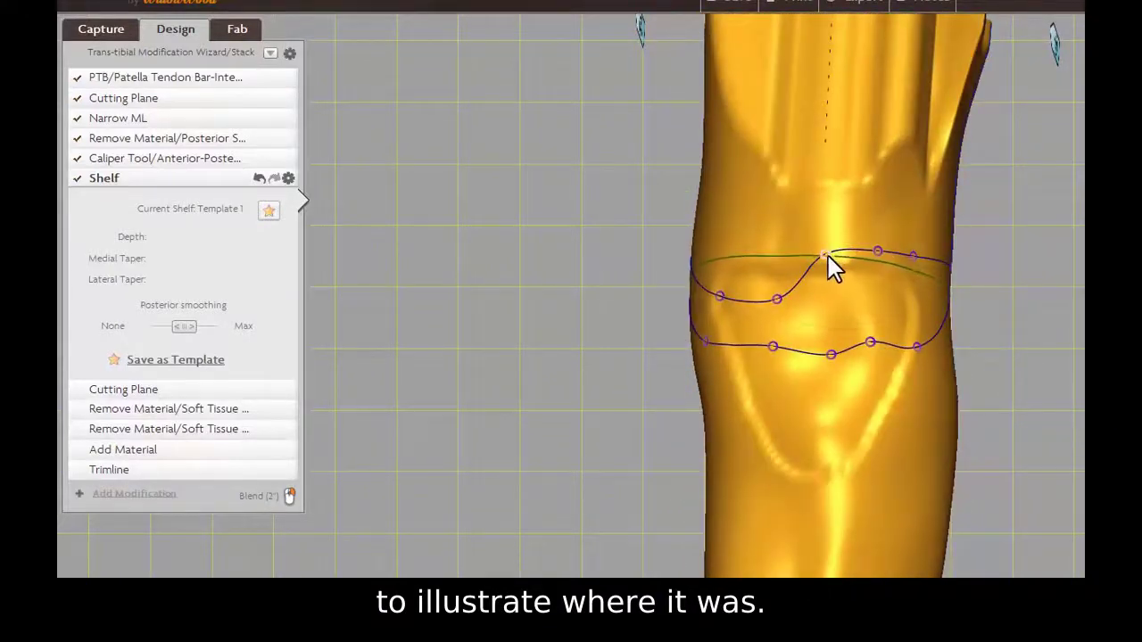
left_click_drag(828, 272, 827, 294)
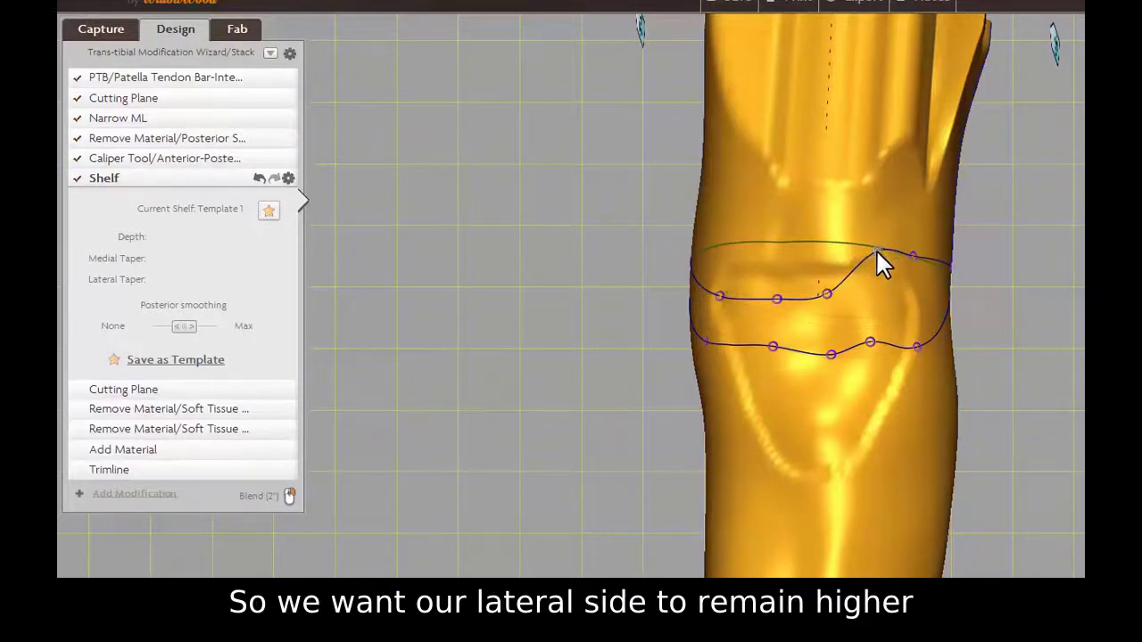
left_click_drag(877, 253, 874, 285)
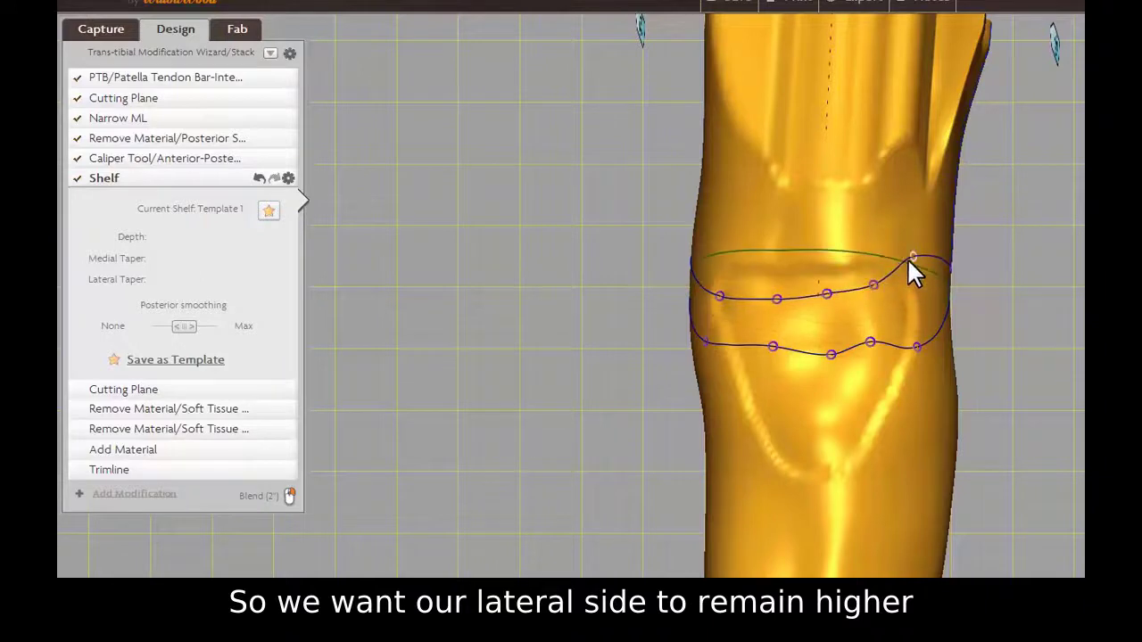
left_click_drag(913, 252, 922, 301)
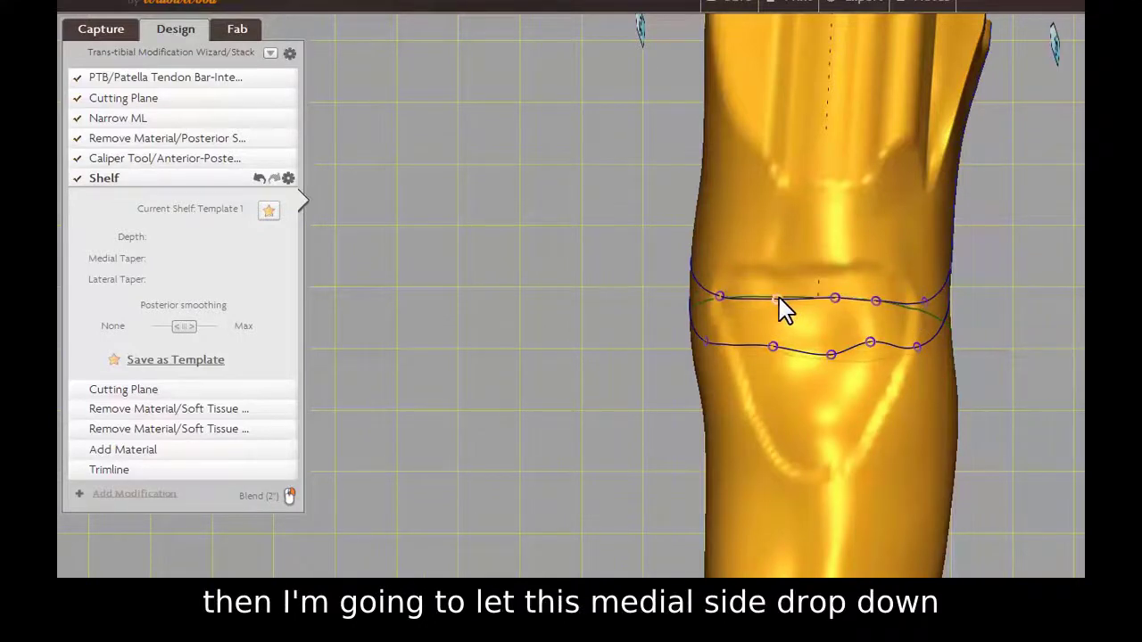
Drop the medial points of the upper shelf line about 1/4 inch and reshape the lower shelf line to follow its contour
left_click_drag(778, 298, 779, 313)
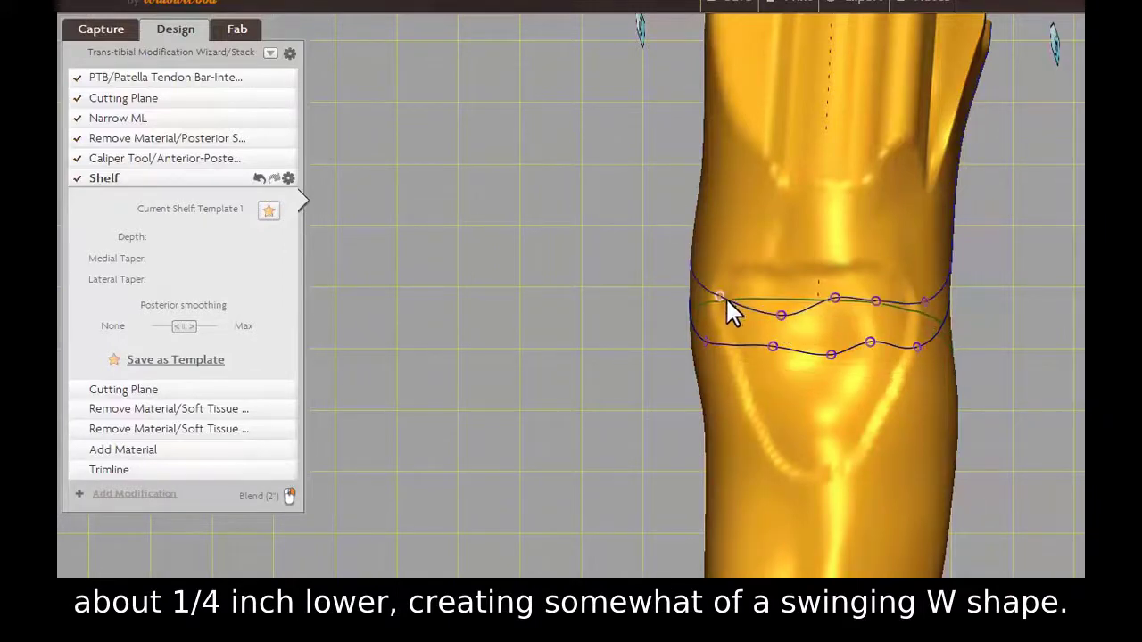
left_click_drag(719, 295, 716, 307)
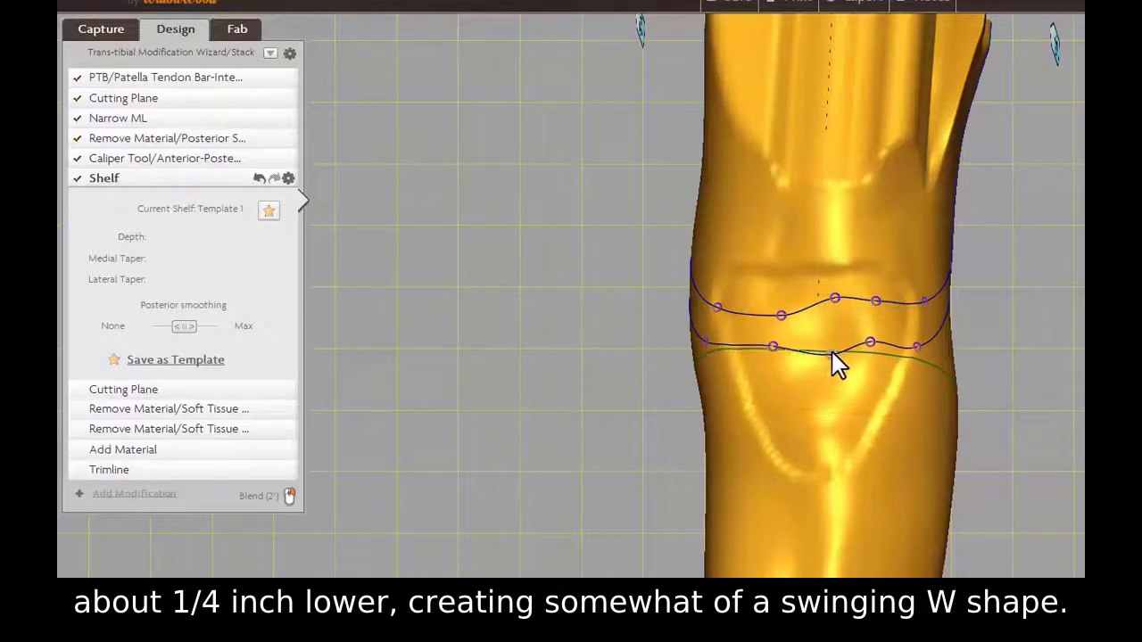
left_click_drag(832, 352, 771, 356)
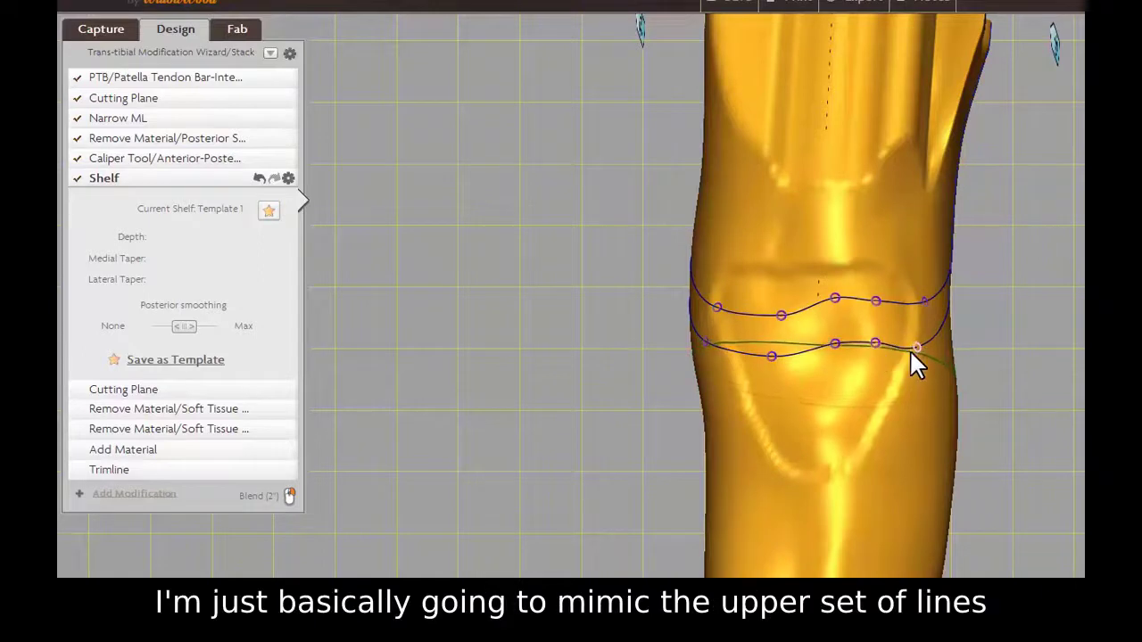
left_click_drag(912, 348, 931, 343)
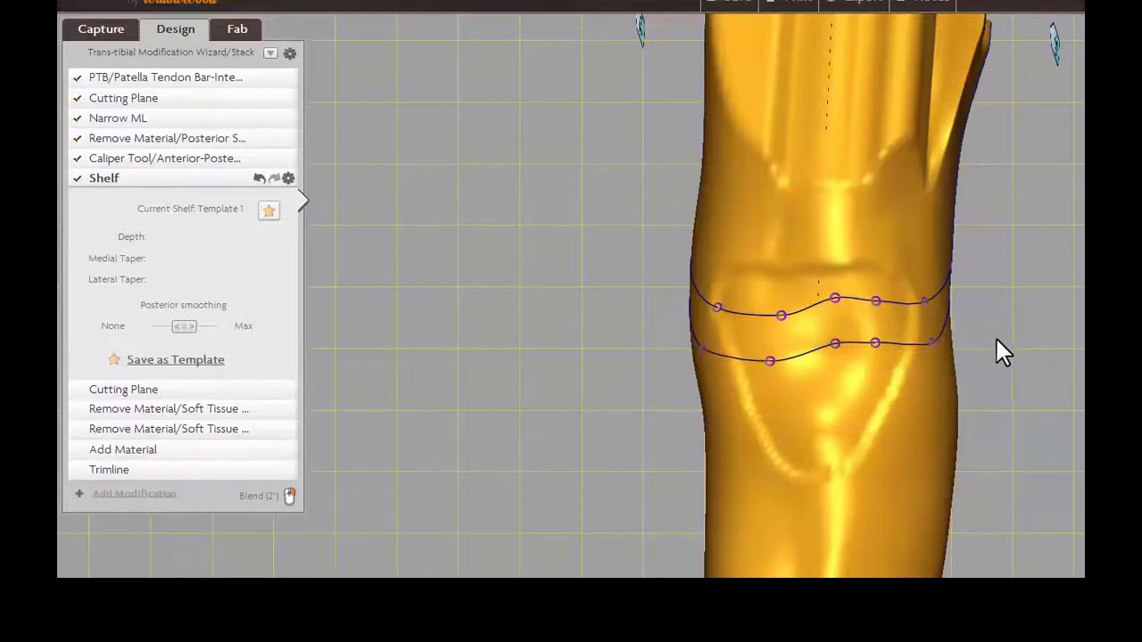
Extend the posterior shelf outward from the model in the medial view and check its medial and lateral hamstring contours from behind
left_click_drag(969, 370, 1081, 384)
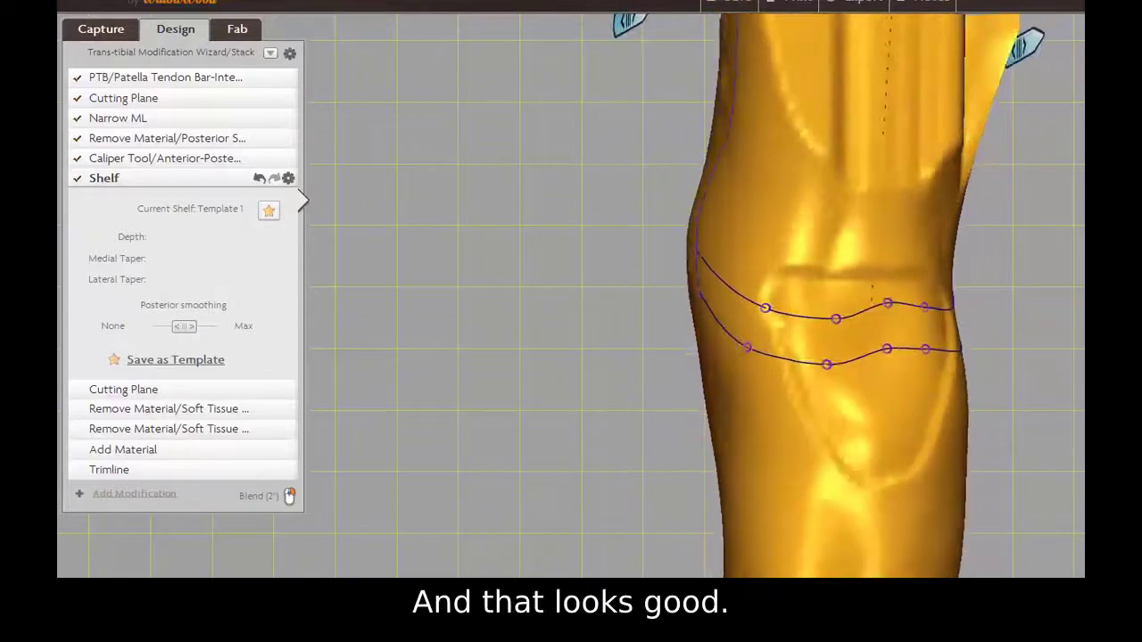
scroll(830, 313, "down", 4)
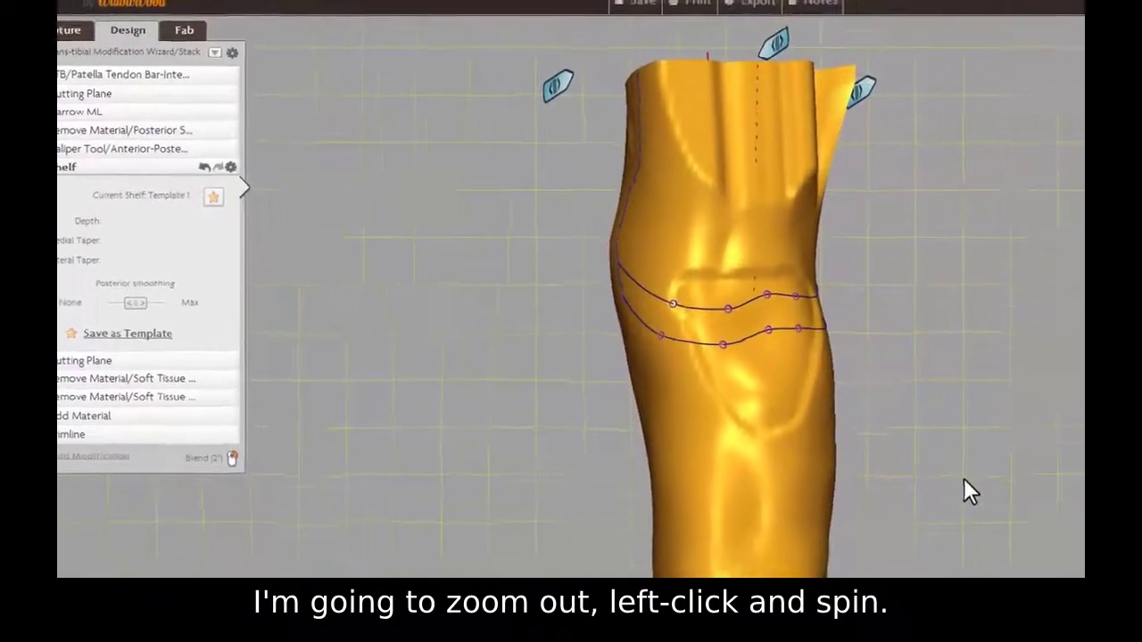
left_click_drag(731, 336, 719, 110)
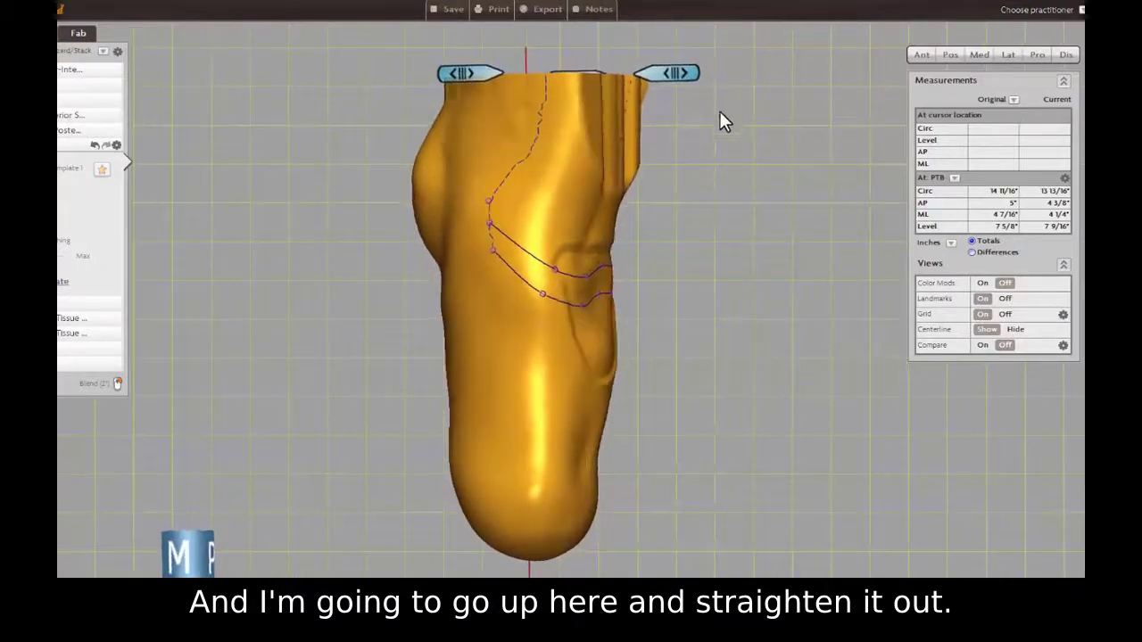
left_click_drag(713, 277, 746, 287)
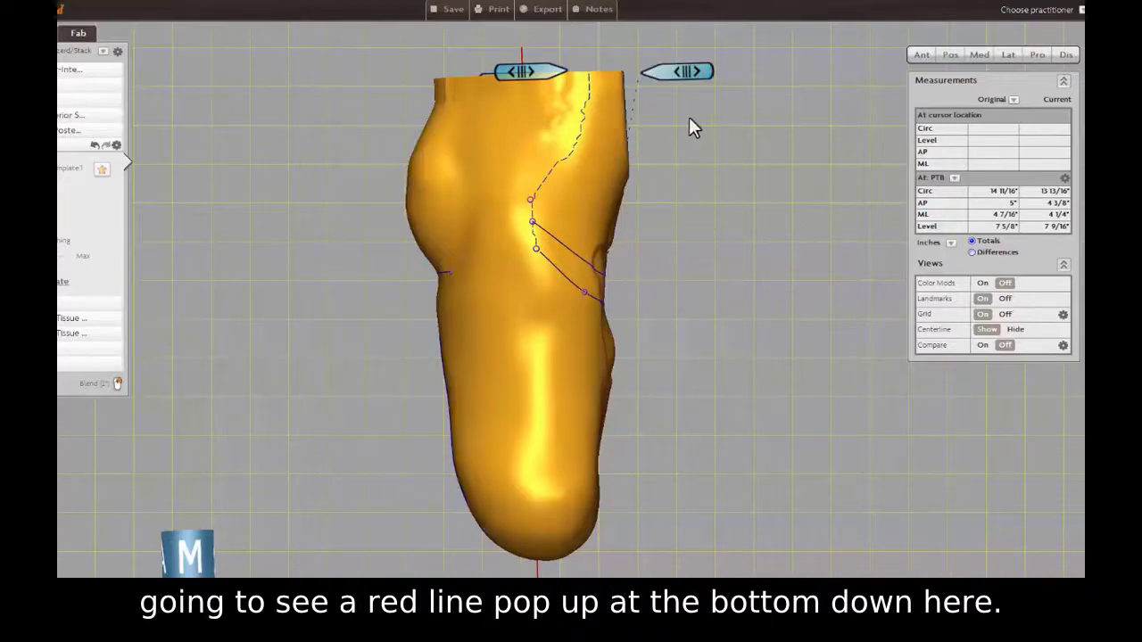
left_click_drag(679, 72, 732, 79)
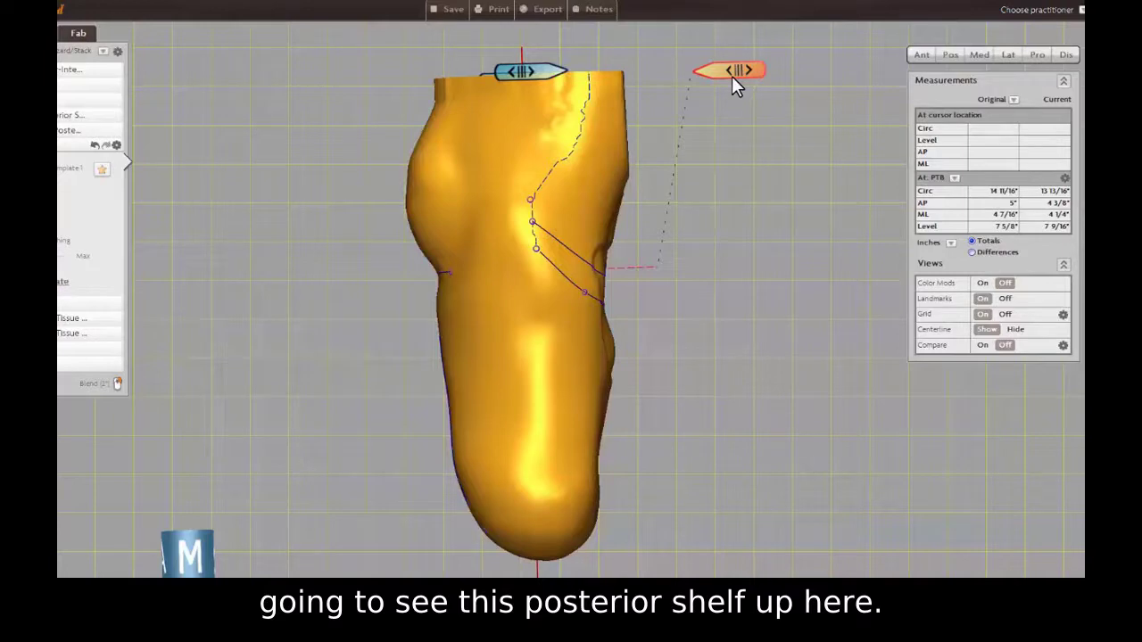
left_click_drag(733, 79, 734, 78)
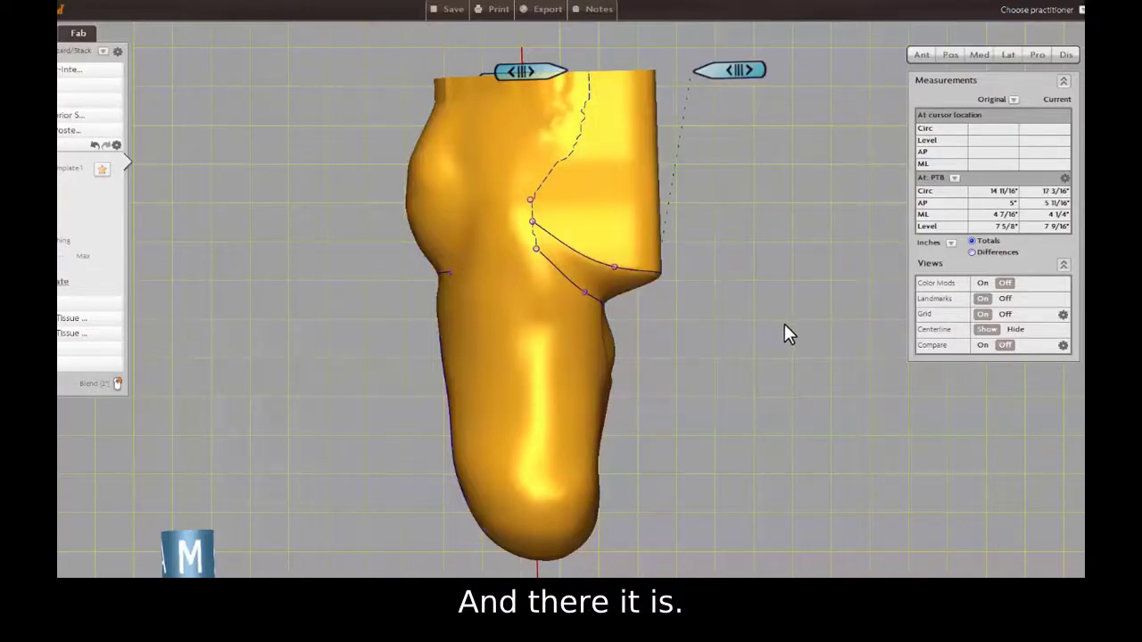
left_click(950, 55)
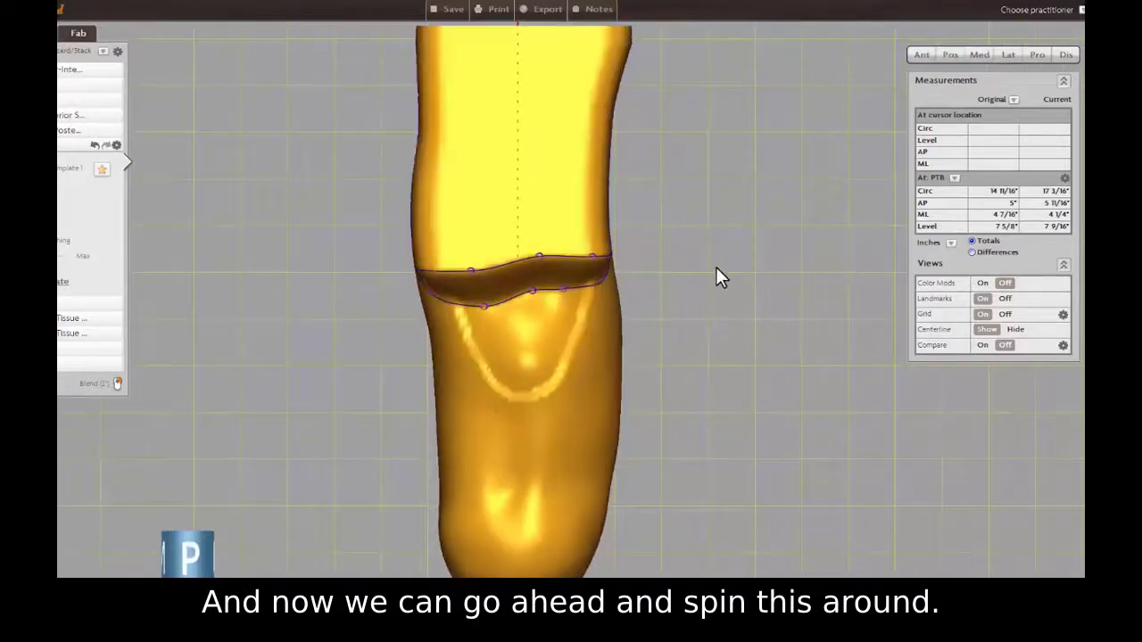
mouse_move(540, 259)
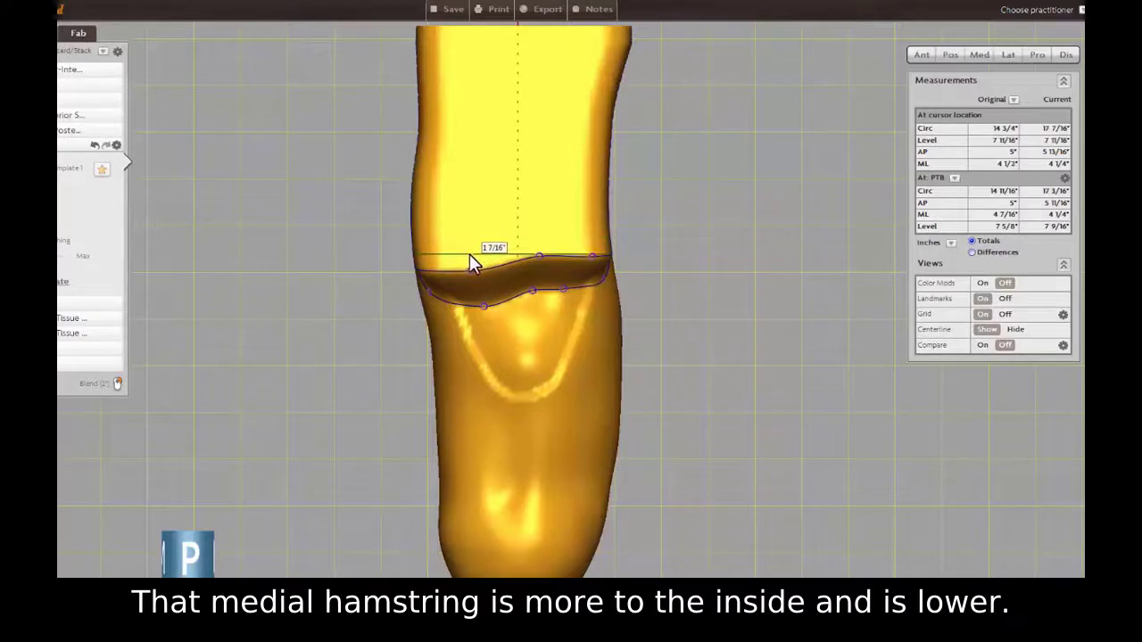
left_click_drag(471, 257, 470, 269)
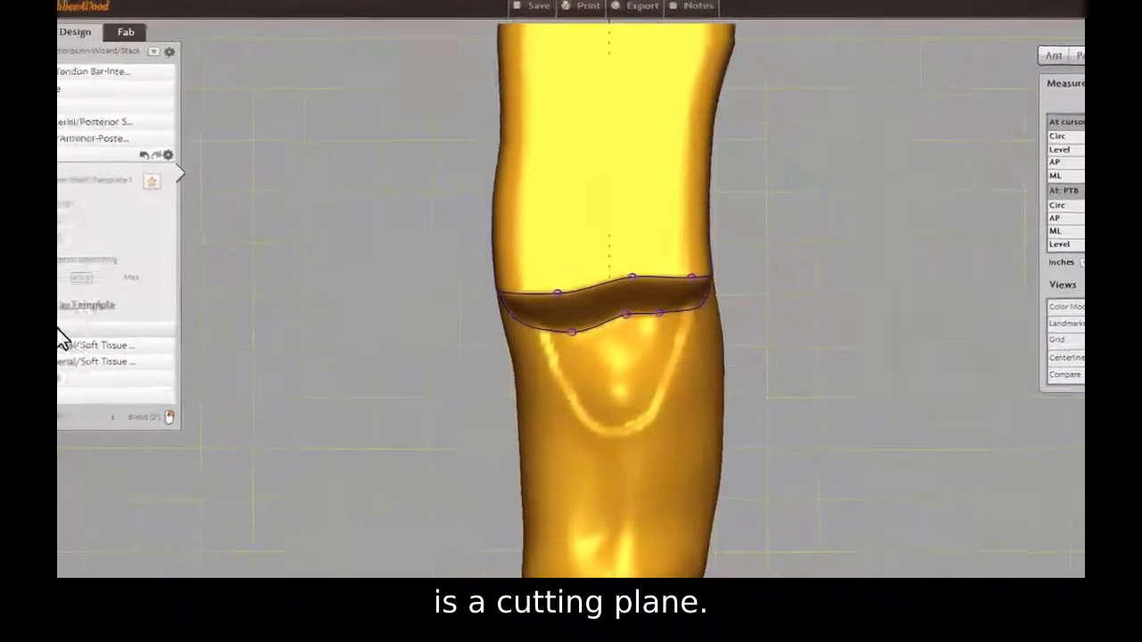
Cut the back of the posterior shelf with a vertical cutting plane at a 7/8" depth, then move the plane clear of the model
left_click(126, 371)
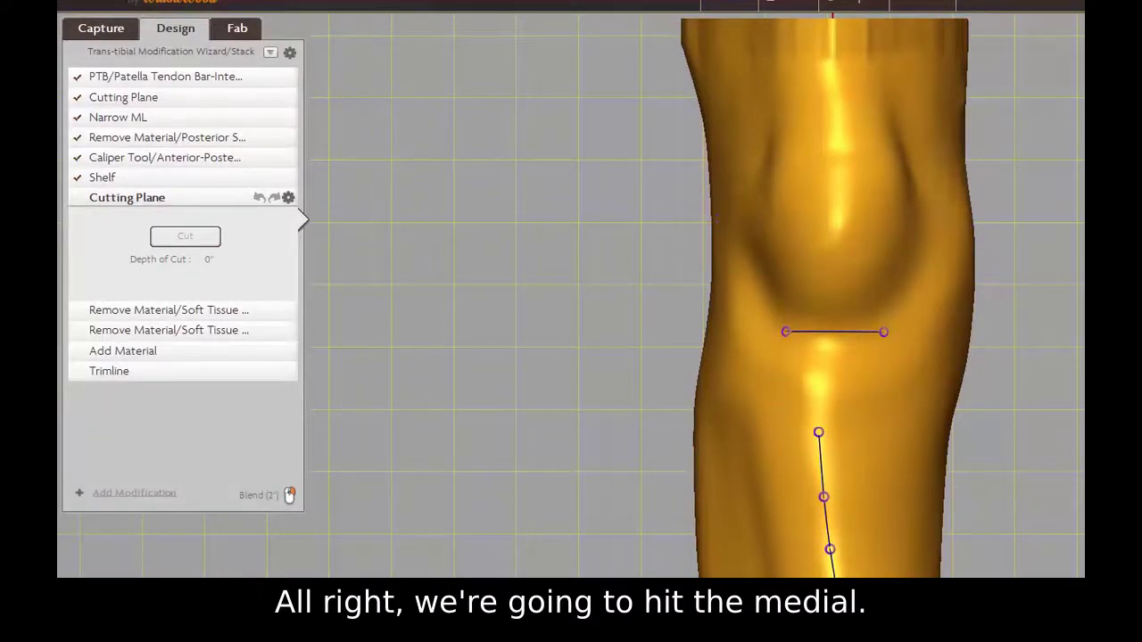
left_click(1082, 360)
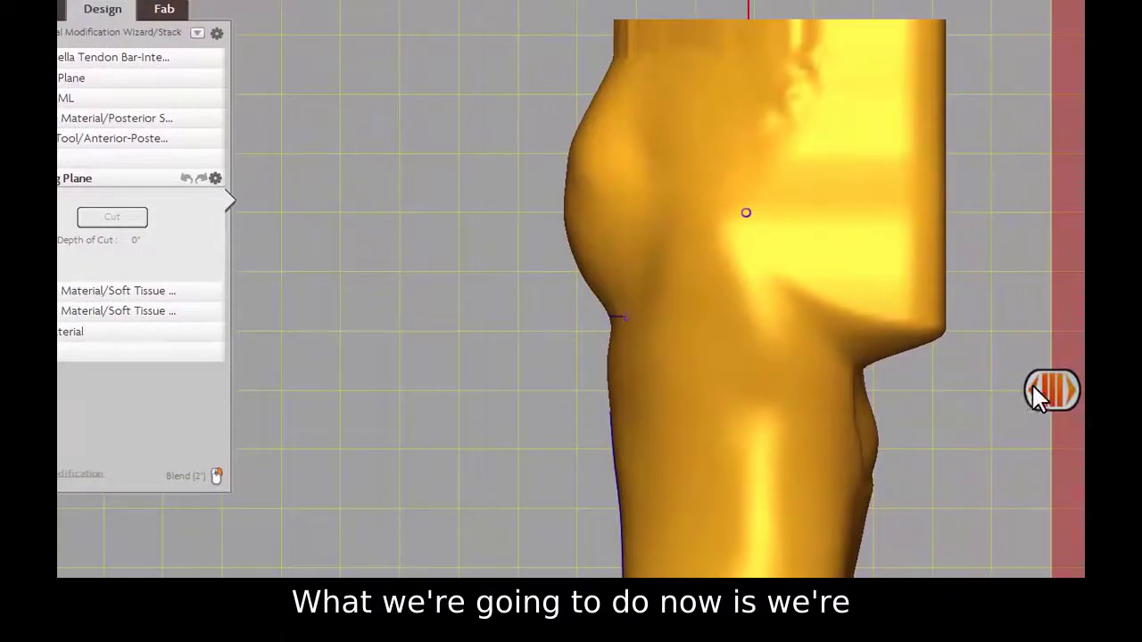
left_click_drag(1033, 384, 871, 375)
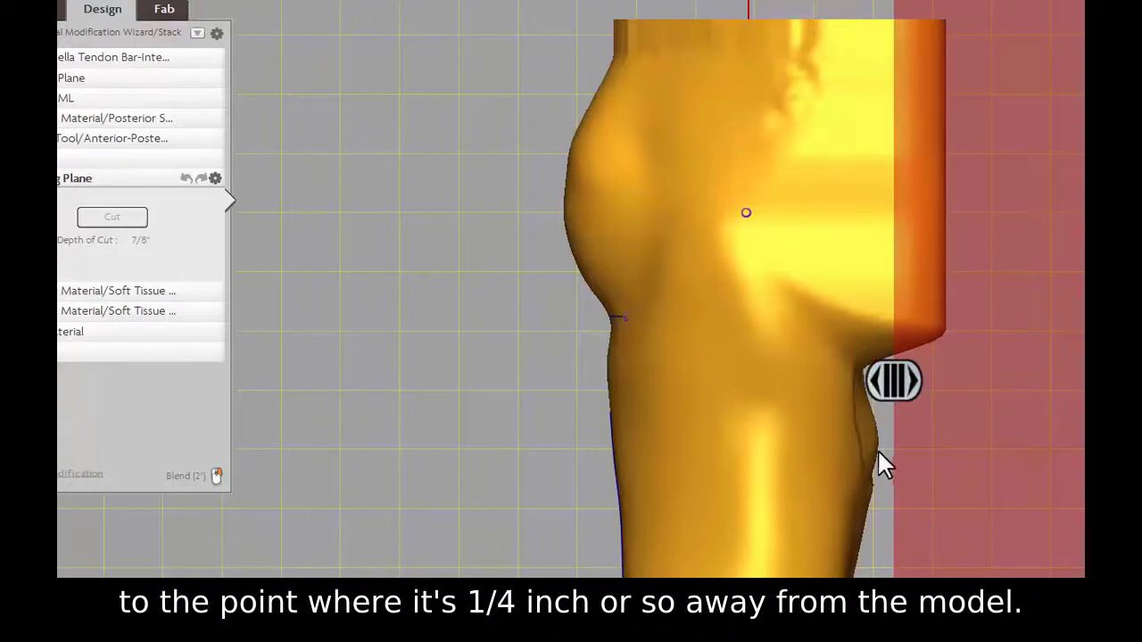
left_click(122, 220)
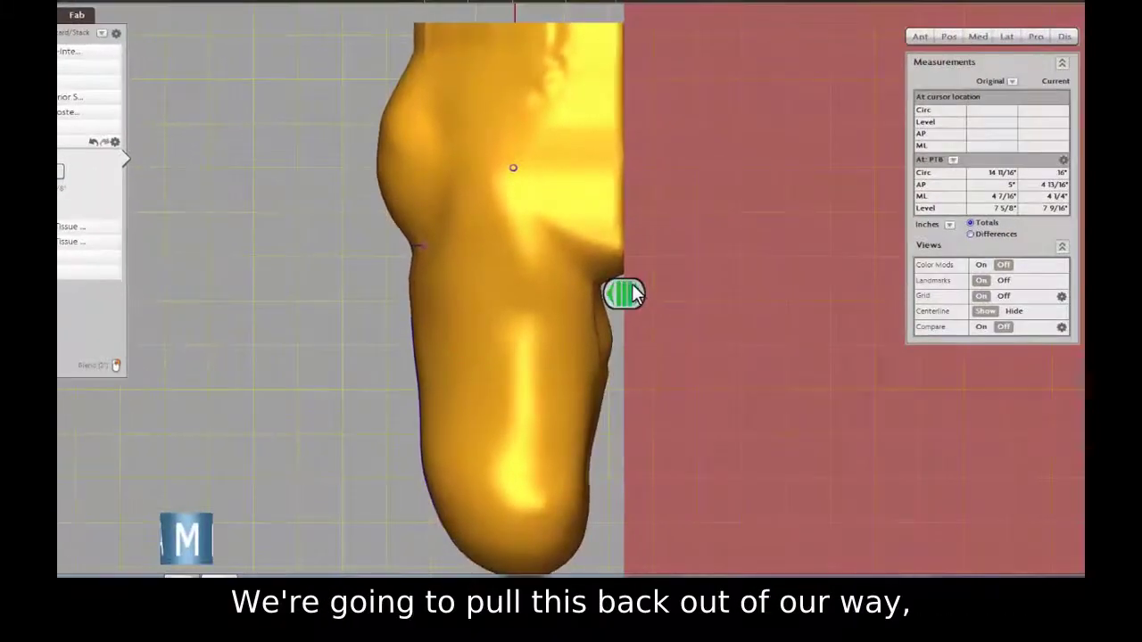
left_click_drag(633, 295, 839, 296)
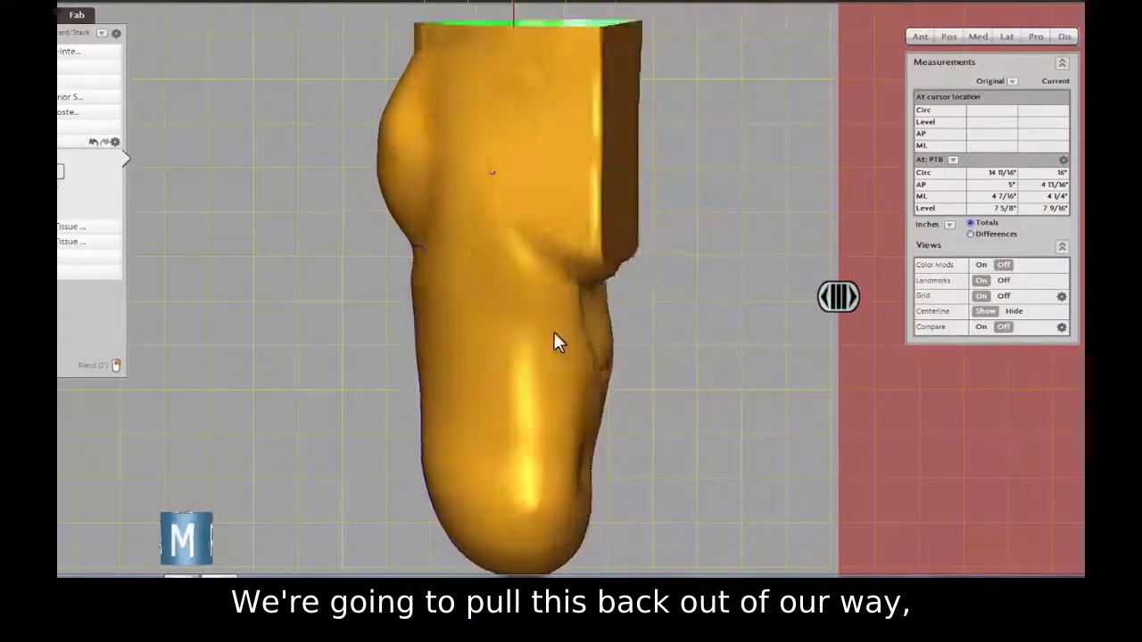
Cut a little more off the back of the posterior shelf from the medial view and check the trimmed shelf from behind
left_click_drag(554, 335, 437, 323)
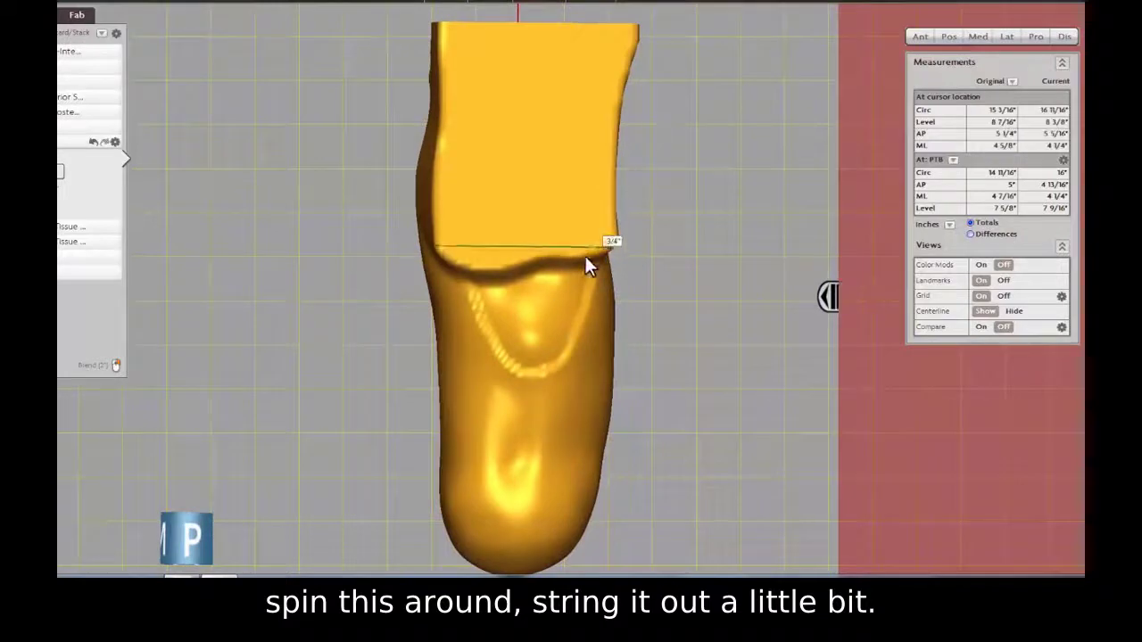
left_click_drag(382, 295, 617, 286)
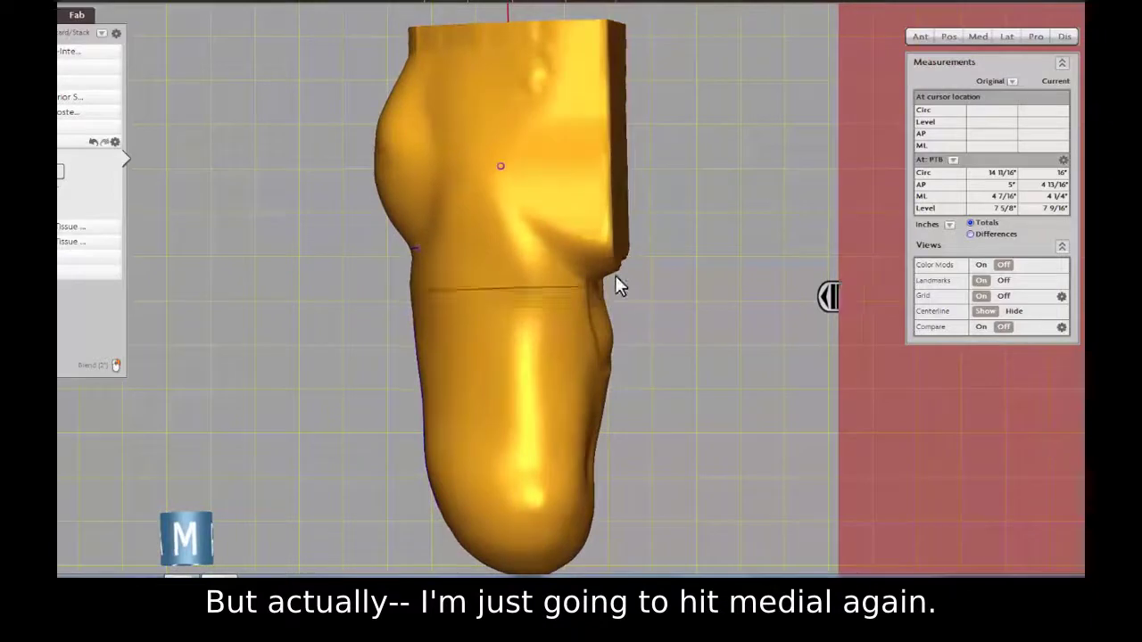
left_click(978, 38)
left_click_drag(837, 297, 629, 280)
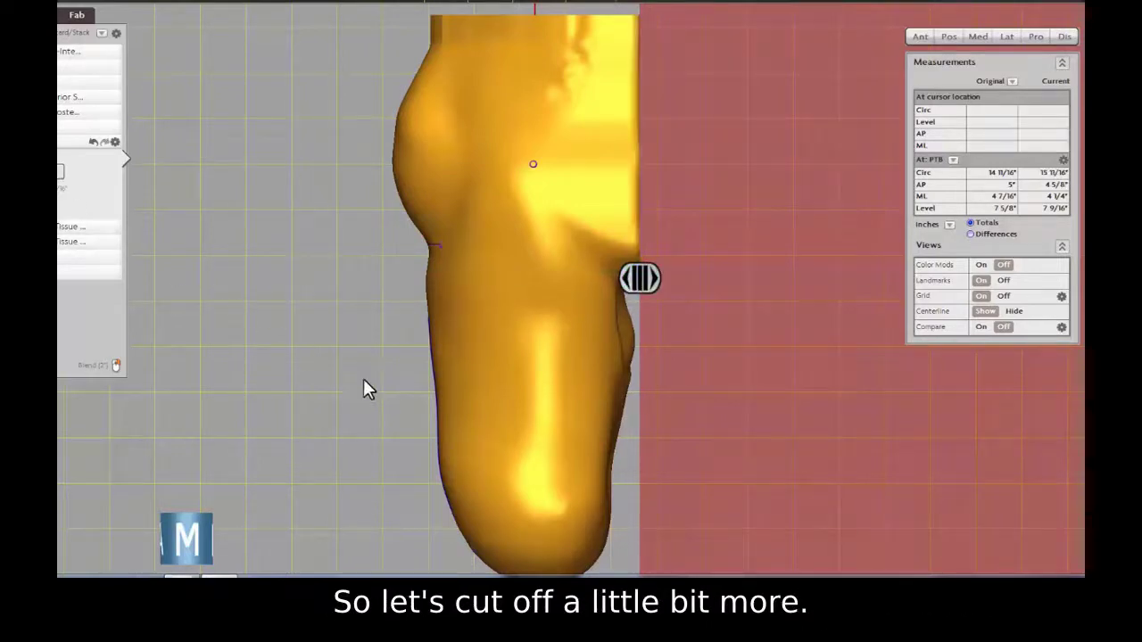
left_click_drag(640, 288, 878, 303)
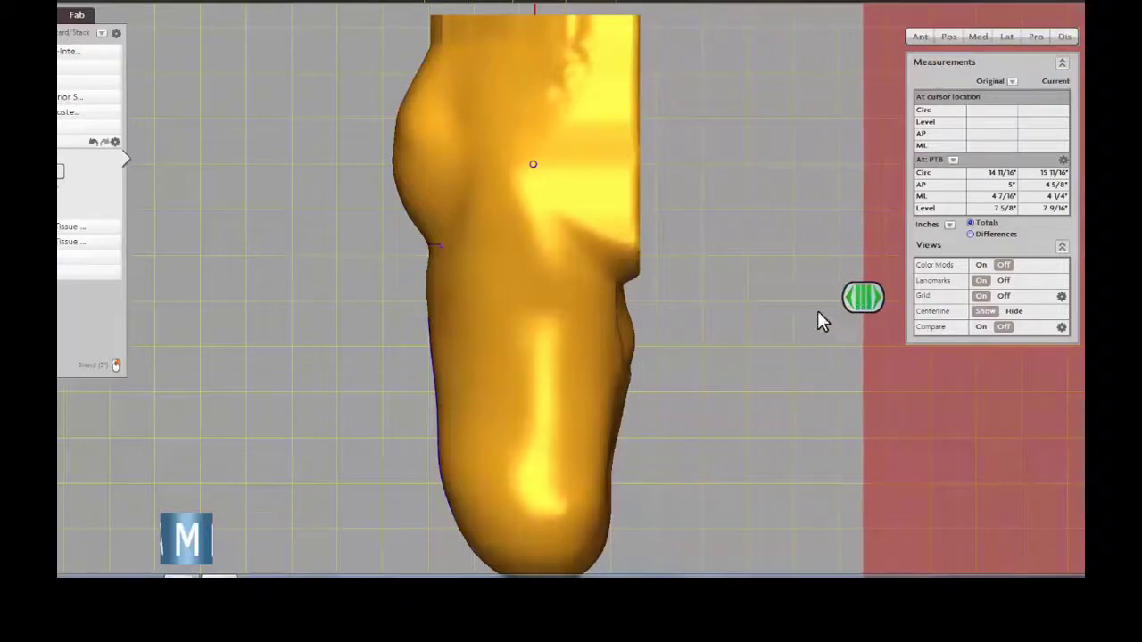
middle_click_drag(558, 310, 464, 310)
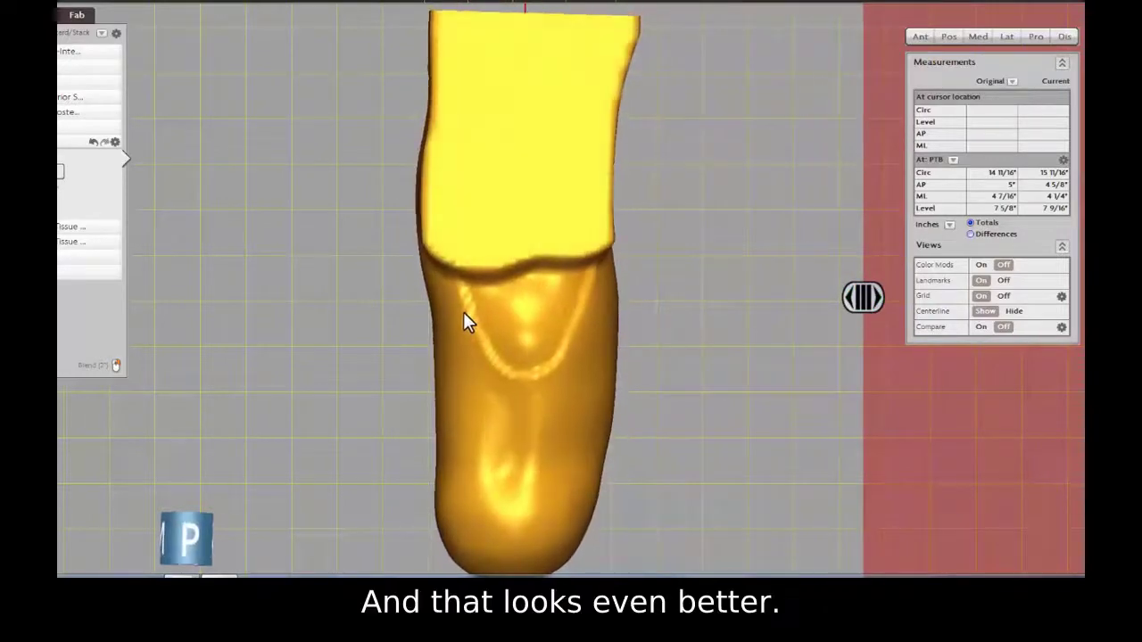
middle_click_drag(792, 331, 740, 311)
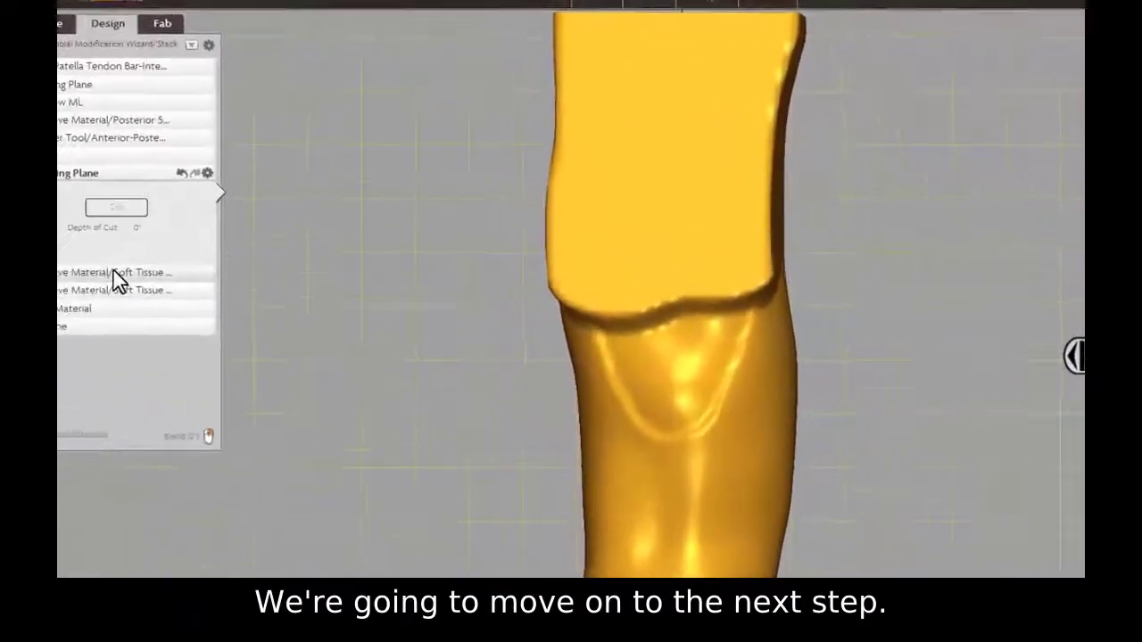
Open the first soft tissue removal and set a 1 1/2" tool width with a fixed 1/8" carve depth, working from the medial view
left_click(114, 272)
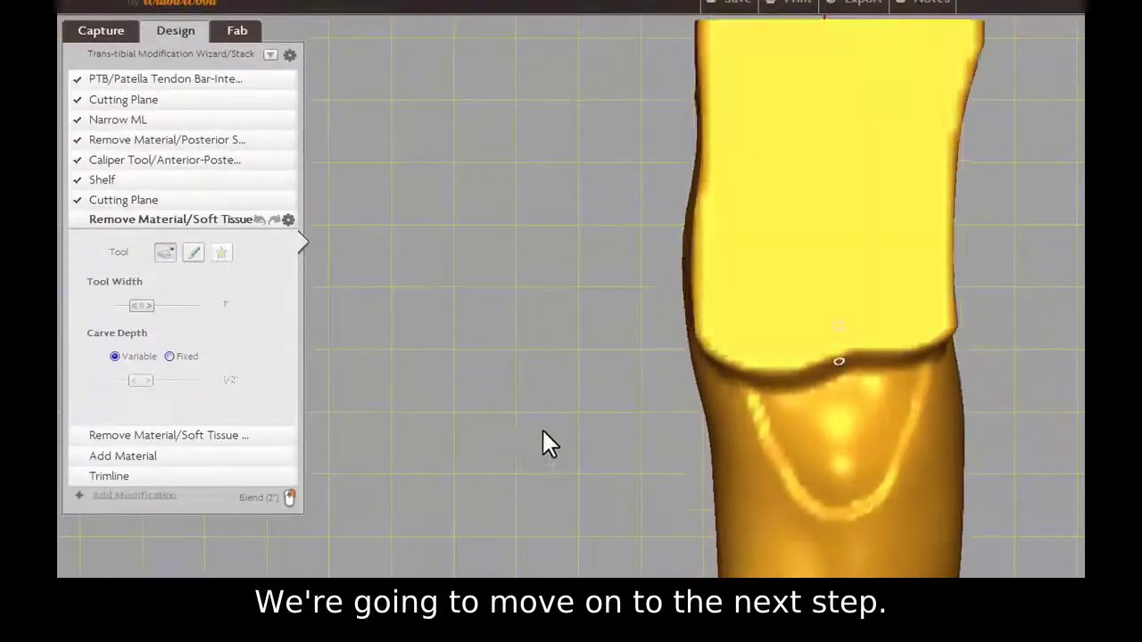
middle_click_drag(544, 435, 612, 444)
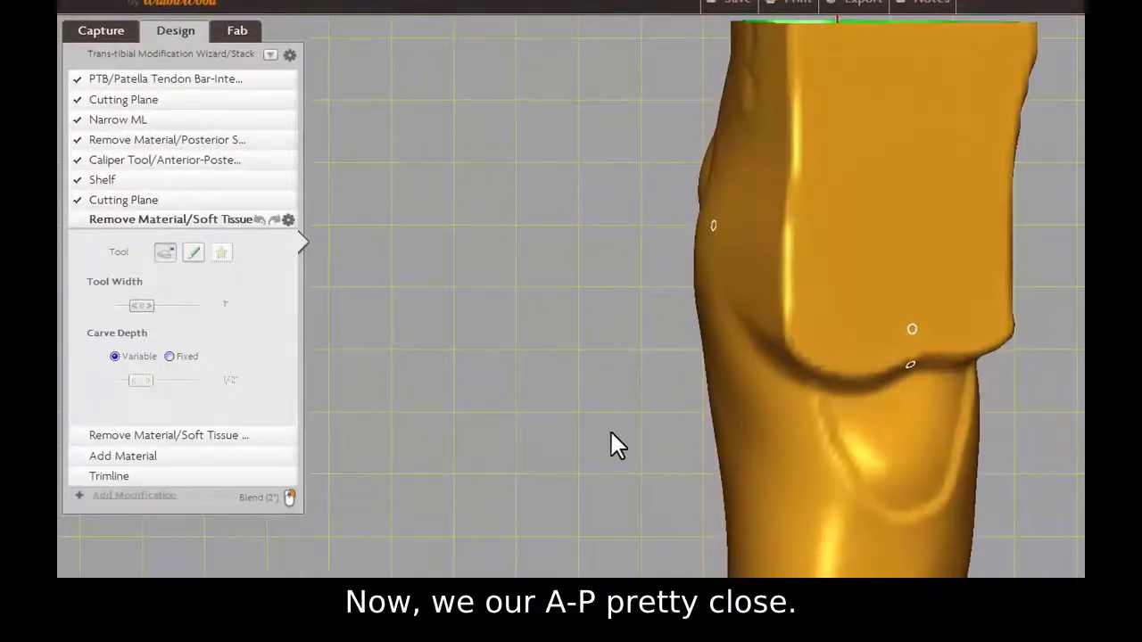
middle_click_drag(525, 456, 540, 434)
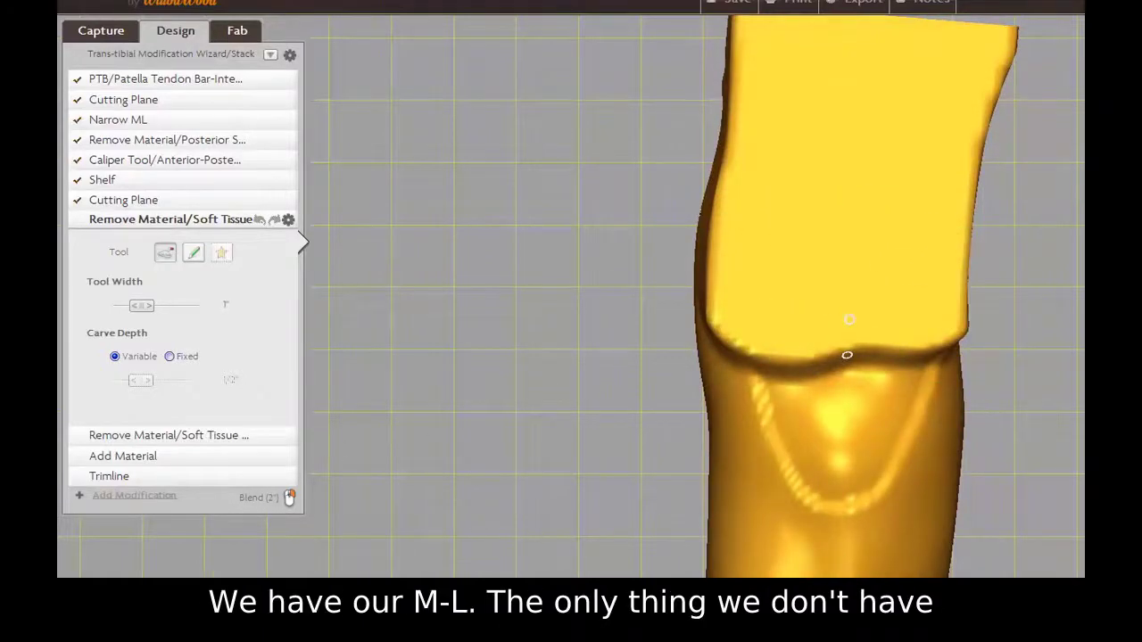
middle_click_drag(894, 227, 861, 227)
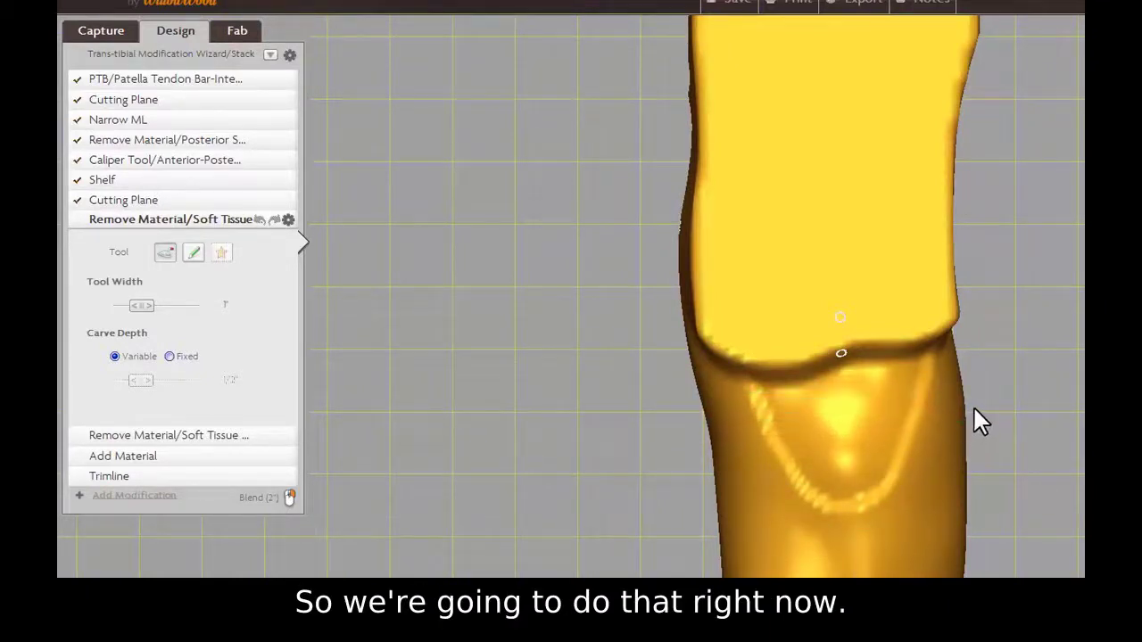
middle_click_drag(973, 410, 1065, 268)
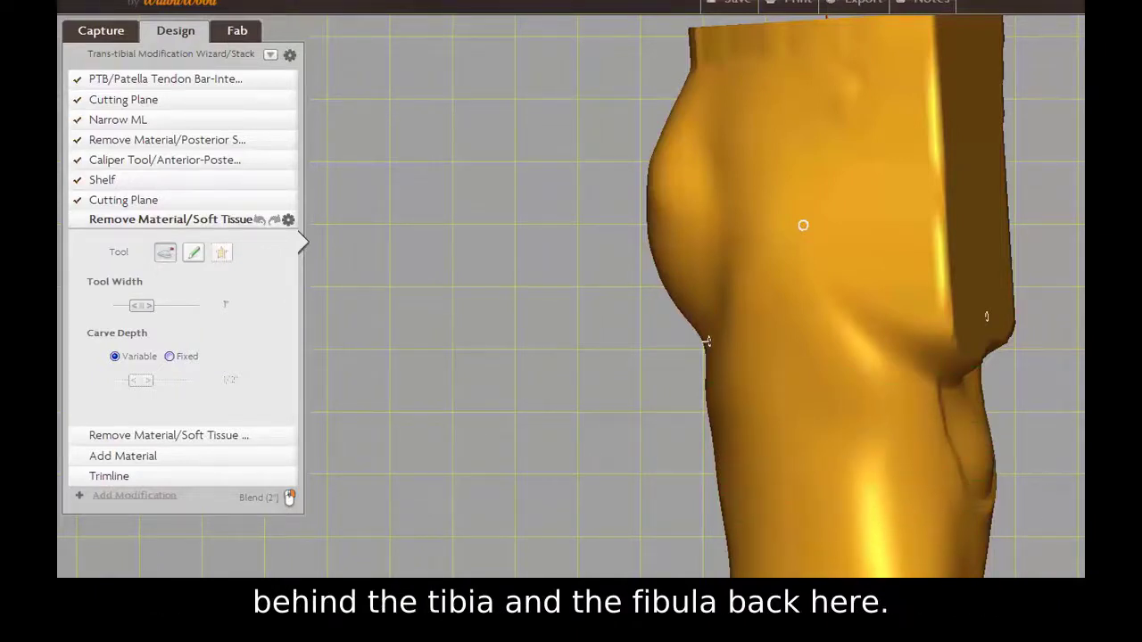
middle_click_drag(1053, 553, 918, 500)
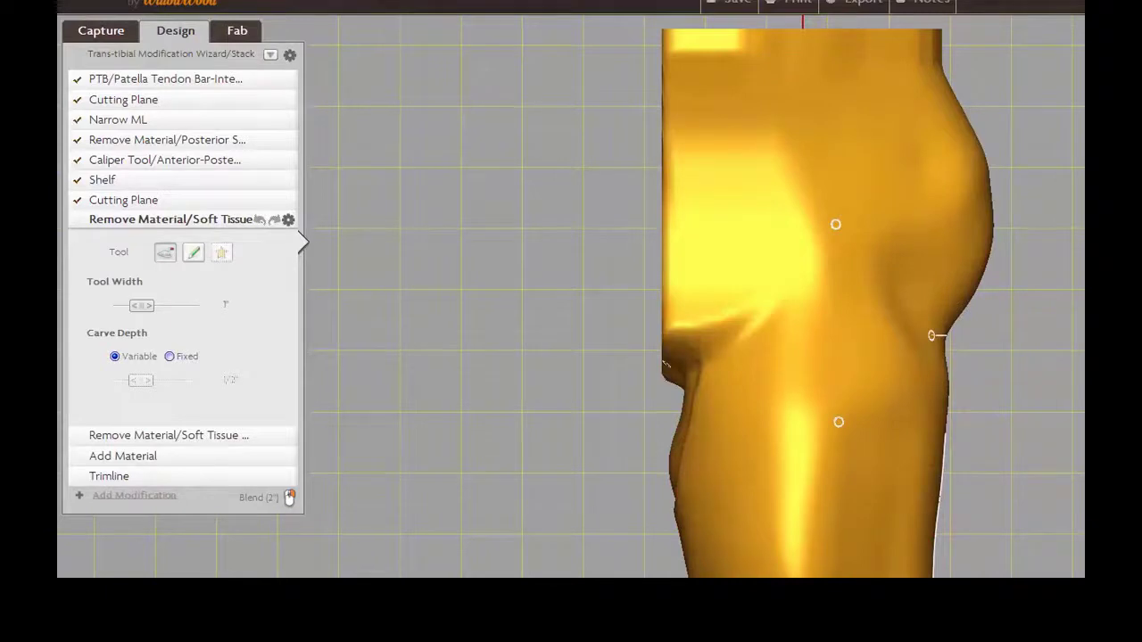
left_click_drag(1009, 295, 886, 499)
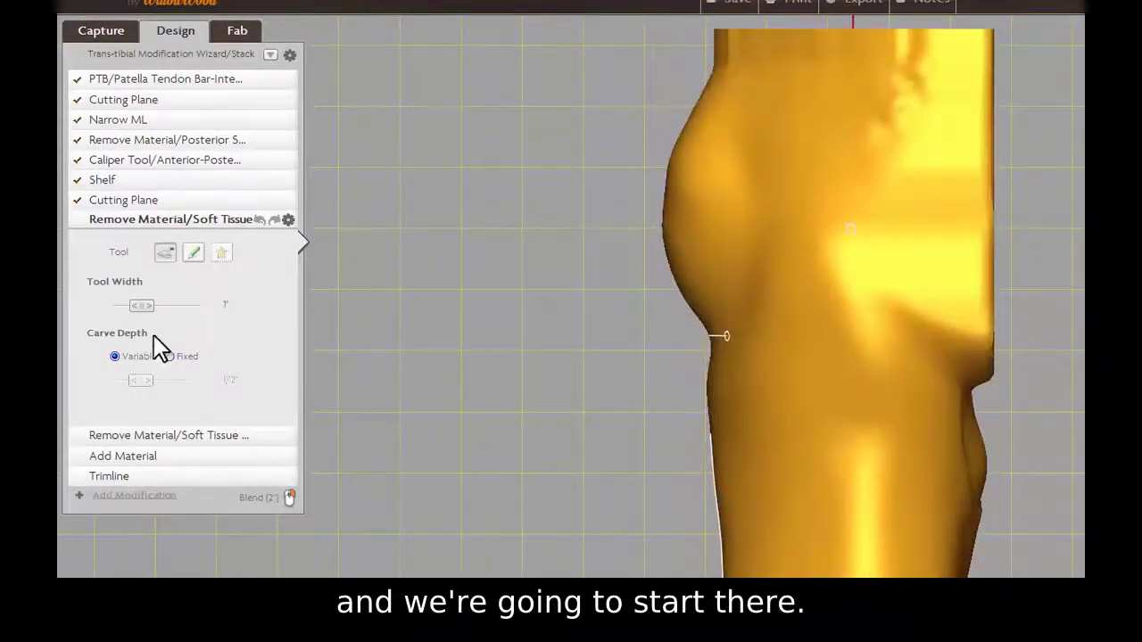
left_click_drag(144, 305, 175, 306)
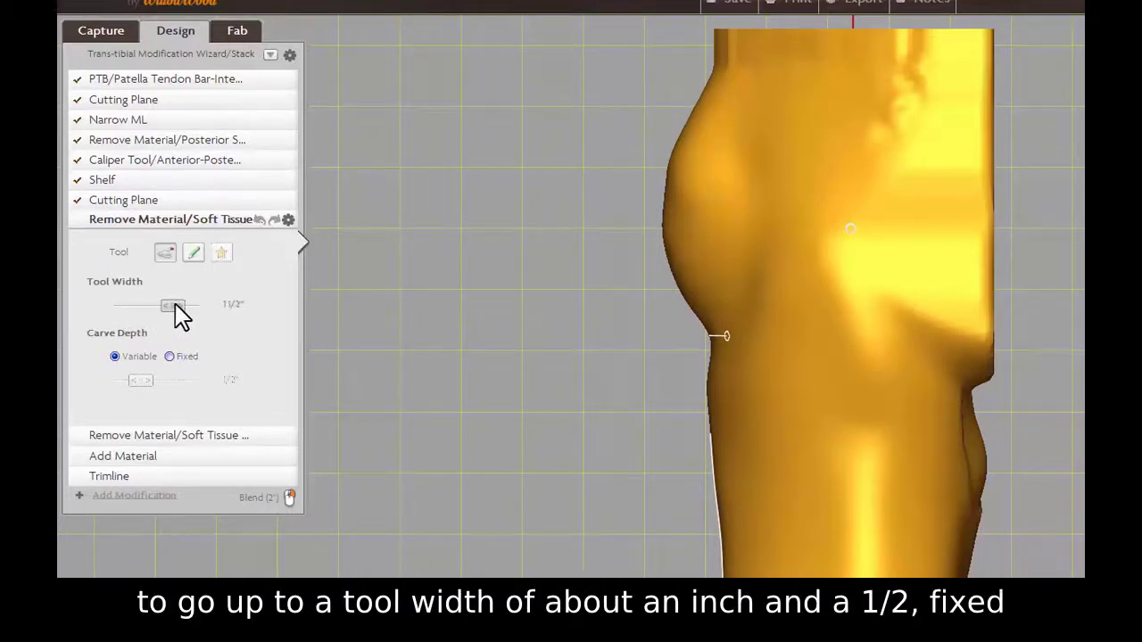
left_click(170, 357)
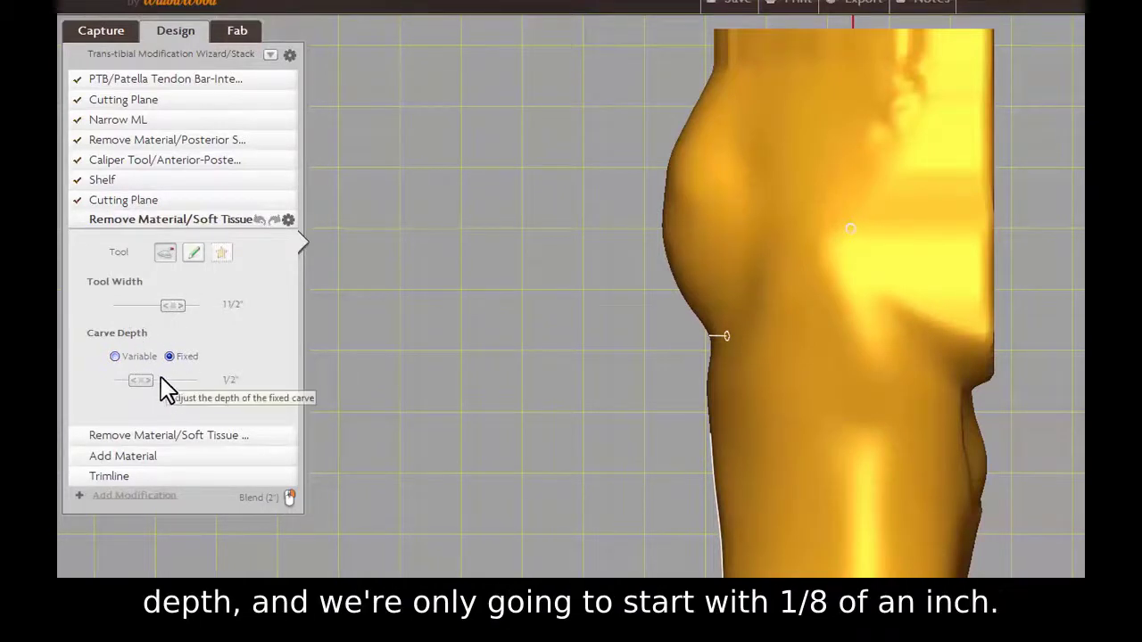
left_click_drag(142, 381, 130, 381)
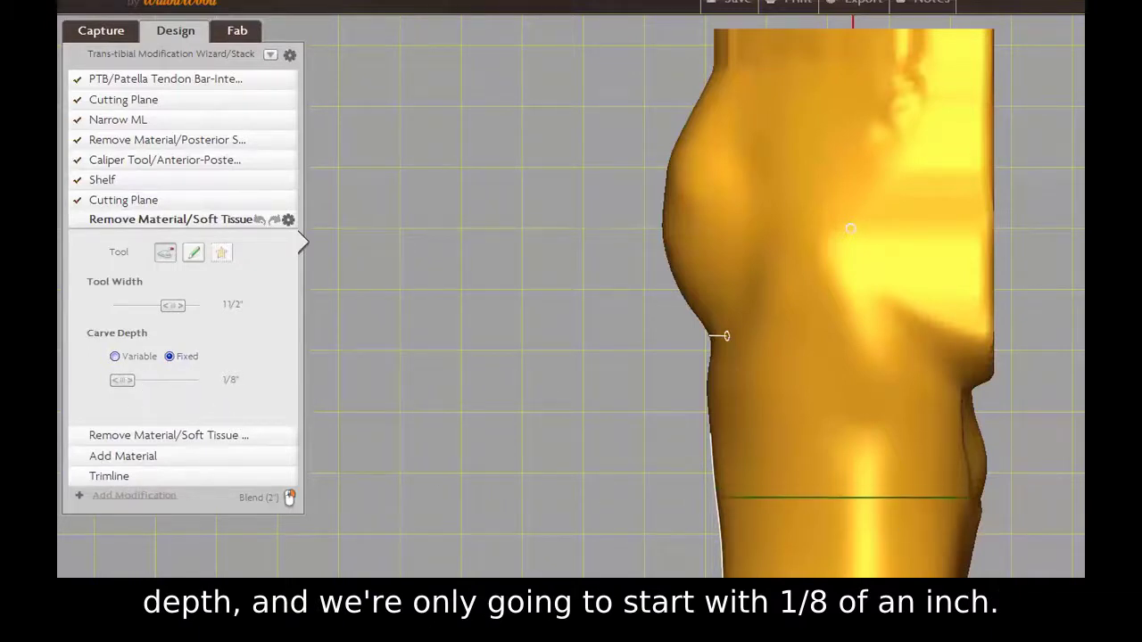
Carve a 1/8" reduction below the posterior shelf, from the medial side around the posterior surface and down to the distal end
right_click_drag(714, 489, 664, 489)
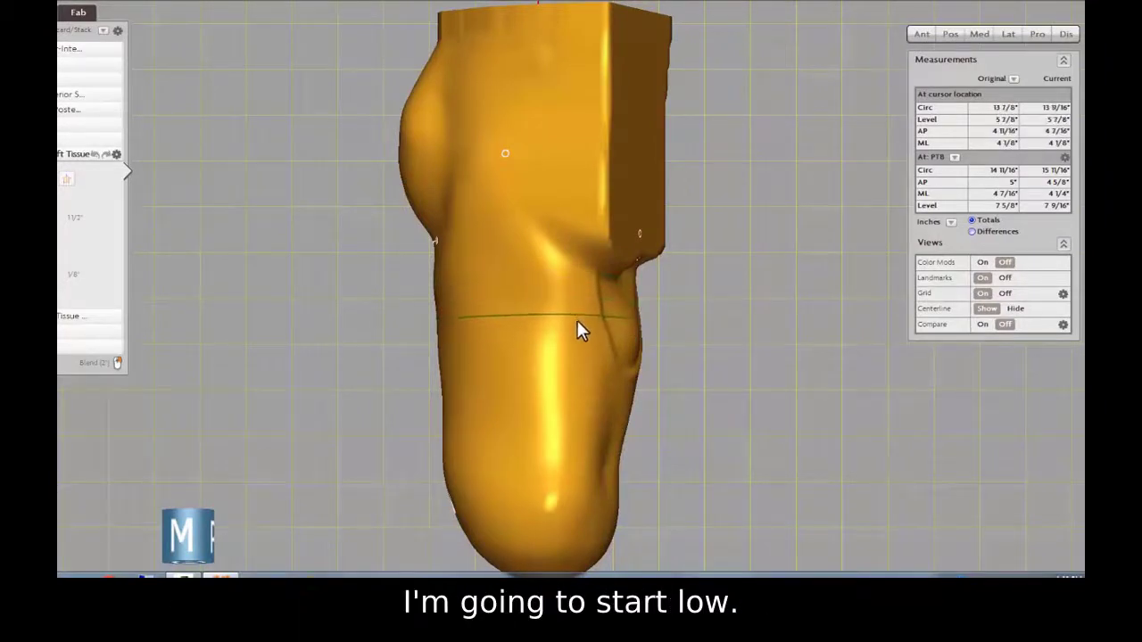
mouse_move(581, 327)
left_mouse_down()
mouse_move(582, 304)
mouse_move(544, 291)
mouse_move(550, 439)
left_mouse_up()
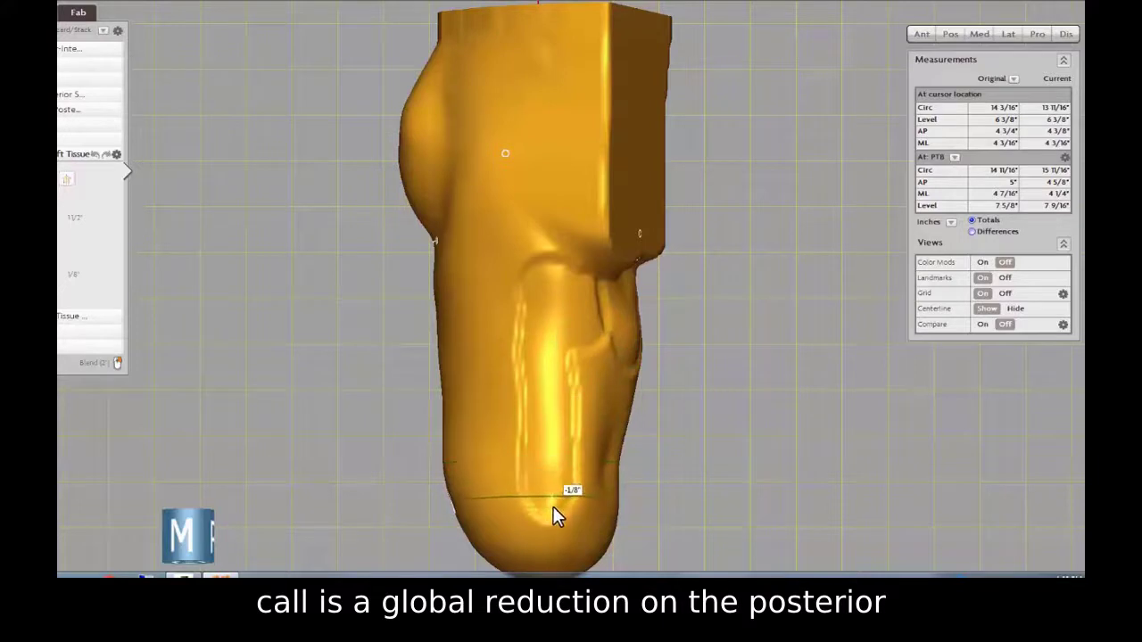
left_click_drag(554, 541, 571, 533)
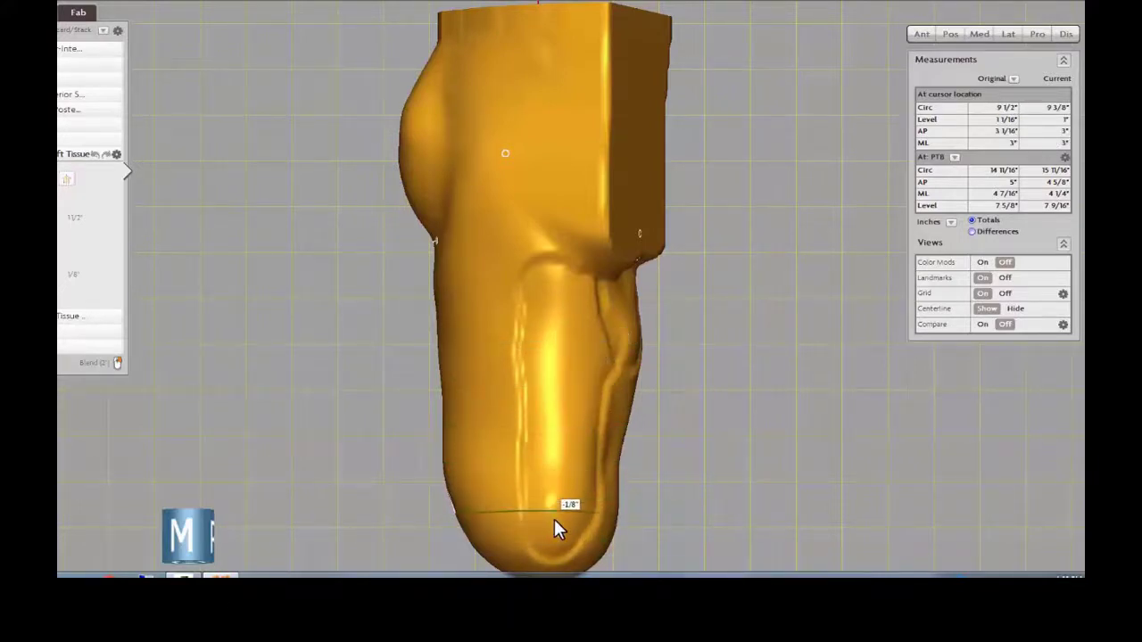
left_click_drag(821, 434, 679, 423)
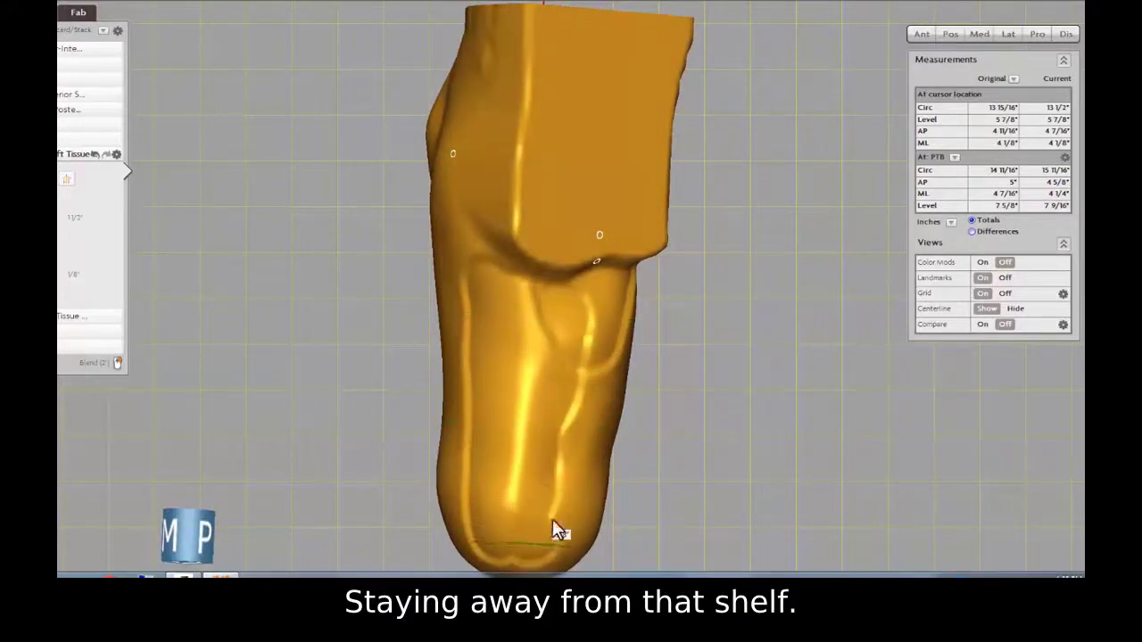
left_click_drag(803, 446, 527, 457)
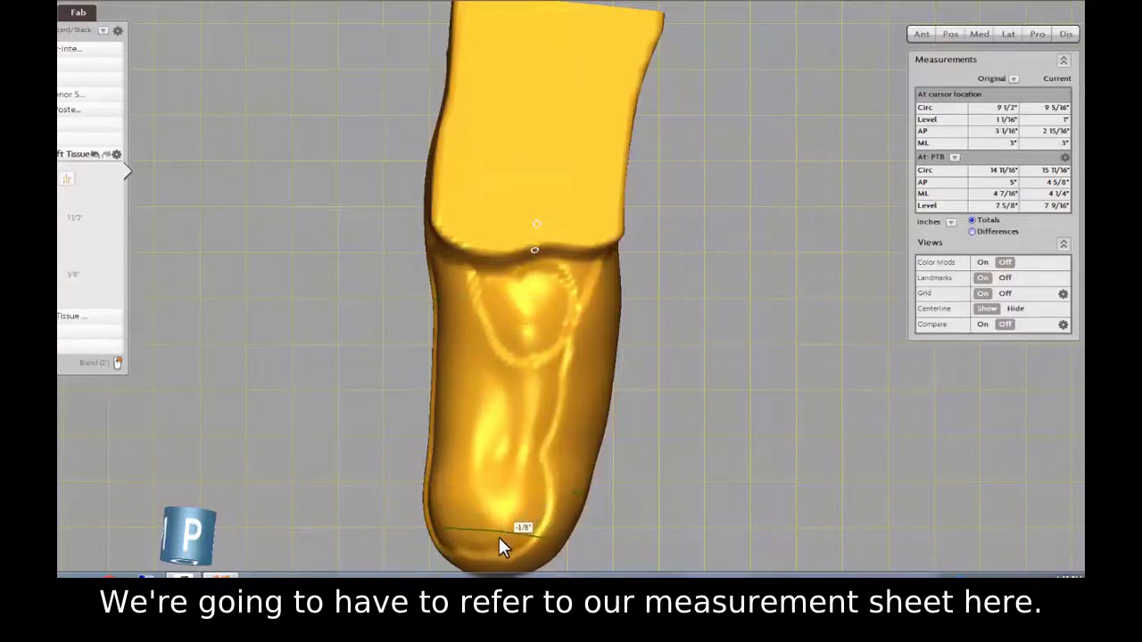
left_click_drag(683, 467, 720, 329)
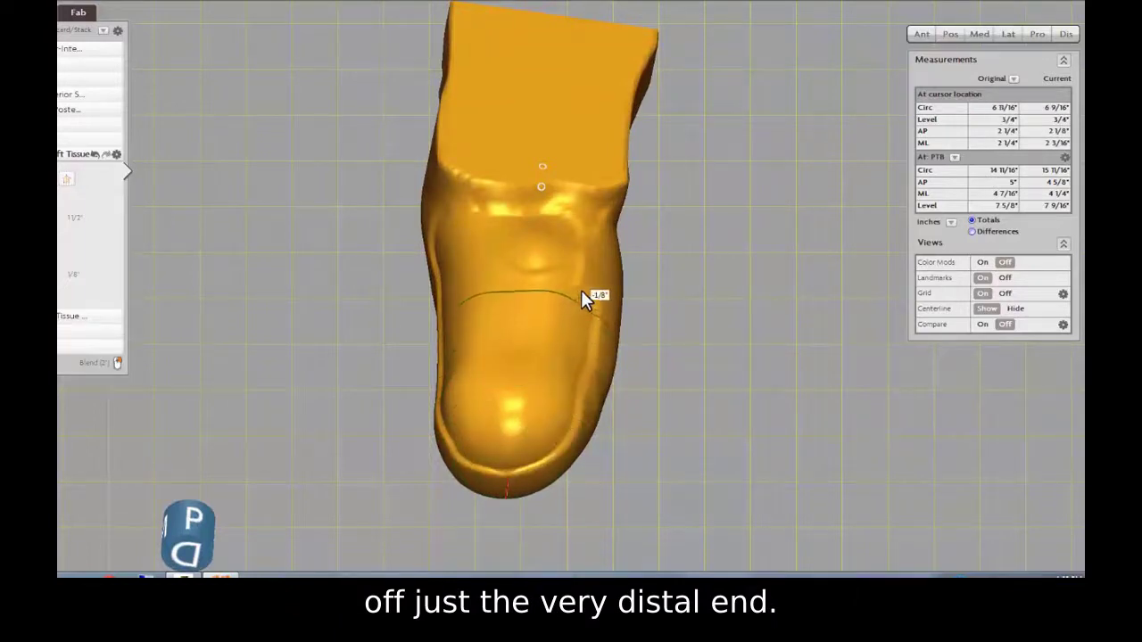
Continue the 1/8" reduction along the posterior-lateral side, carving the triangular area below the shelf without touching the shelf itself
left_click(599, 271)
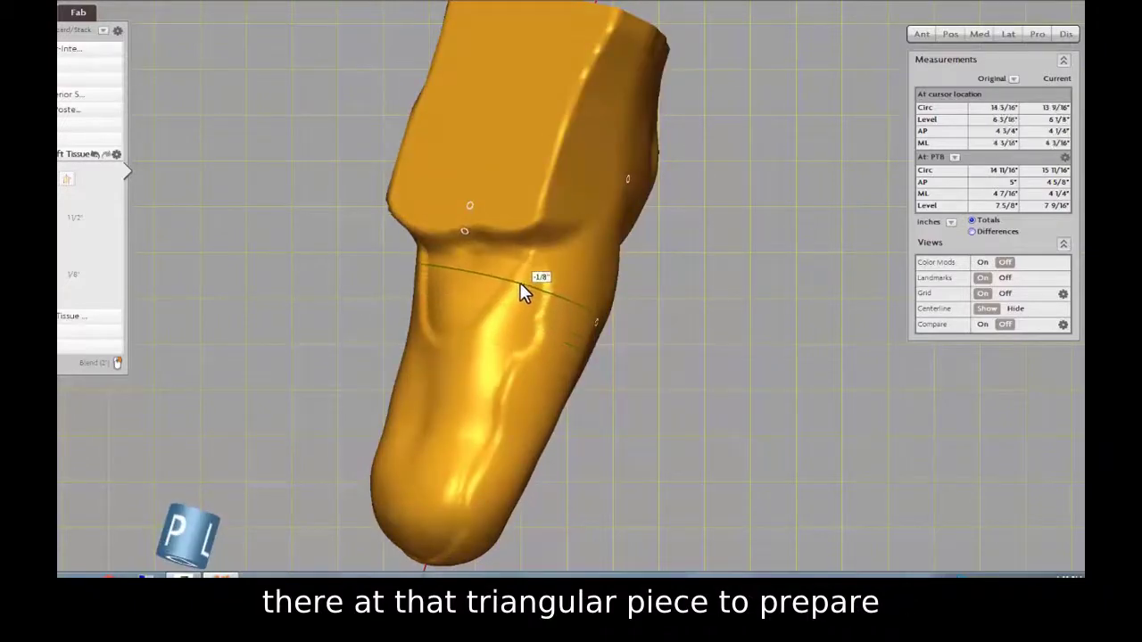
middle_click_drag(746, 303, 563, 315)
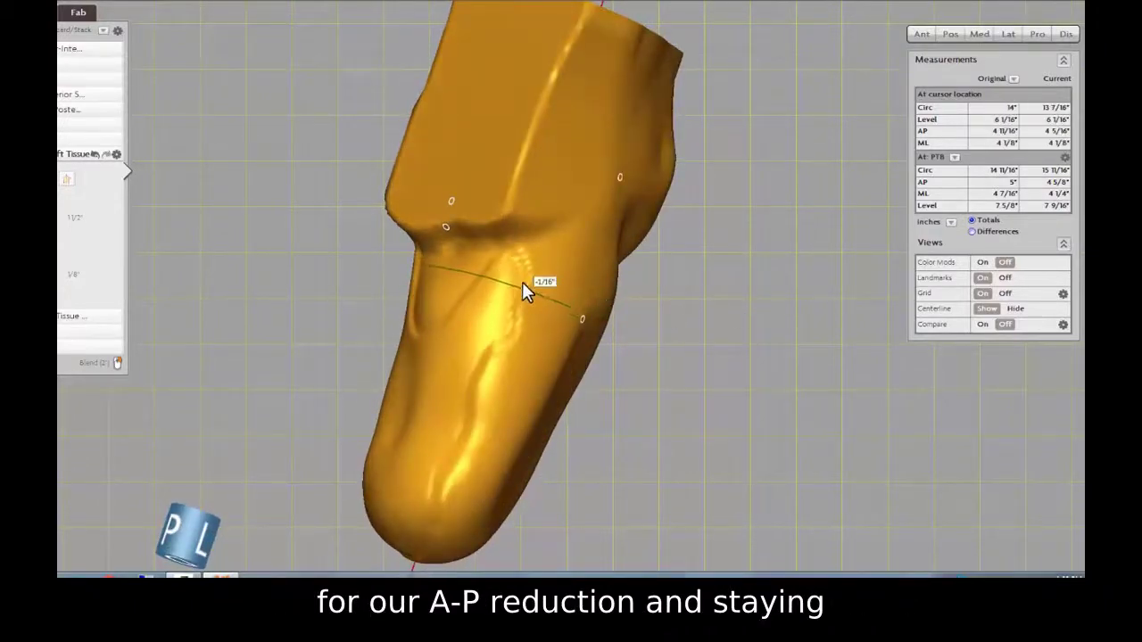
left_click_drag(507, 269, 476, 373)
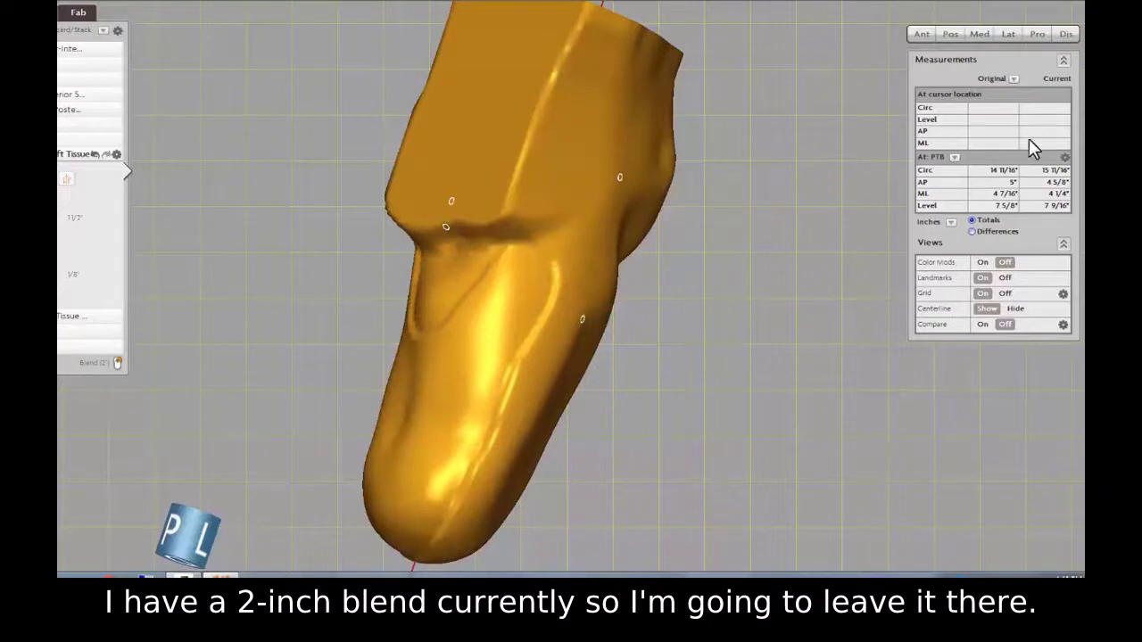
Smooth the carved ridges on the lateral side and around the distal end with the 2" blend
left_click_drag(800, 91, 737, 66)
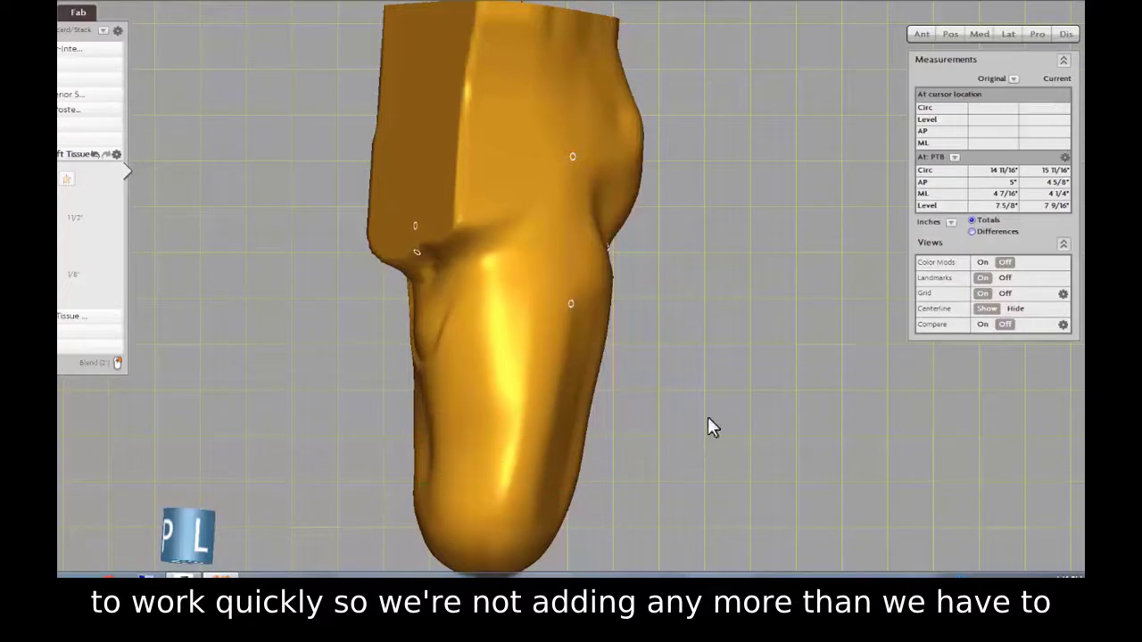
left_click_drag(708, 425, 706, 324)
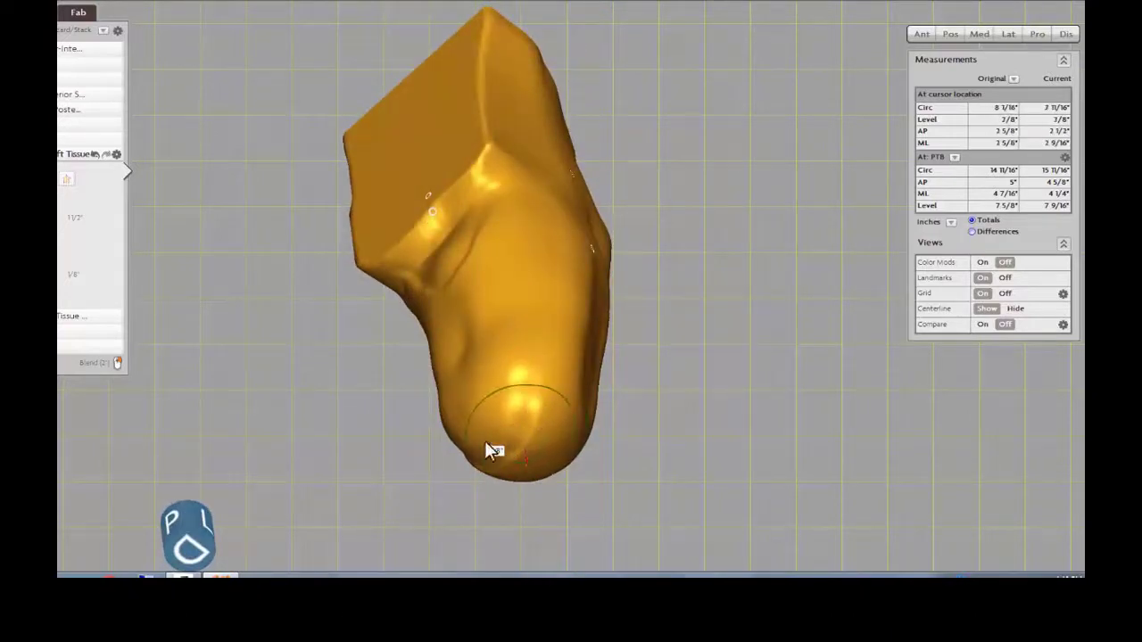
left_click_drag(738, 281, 763, 176)
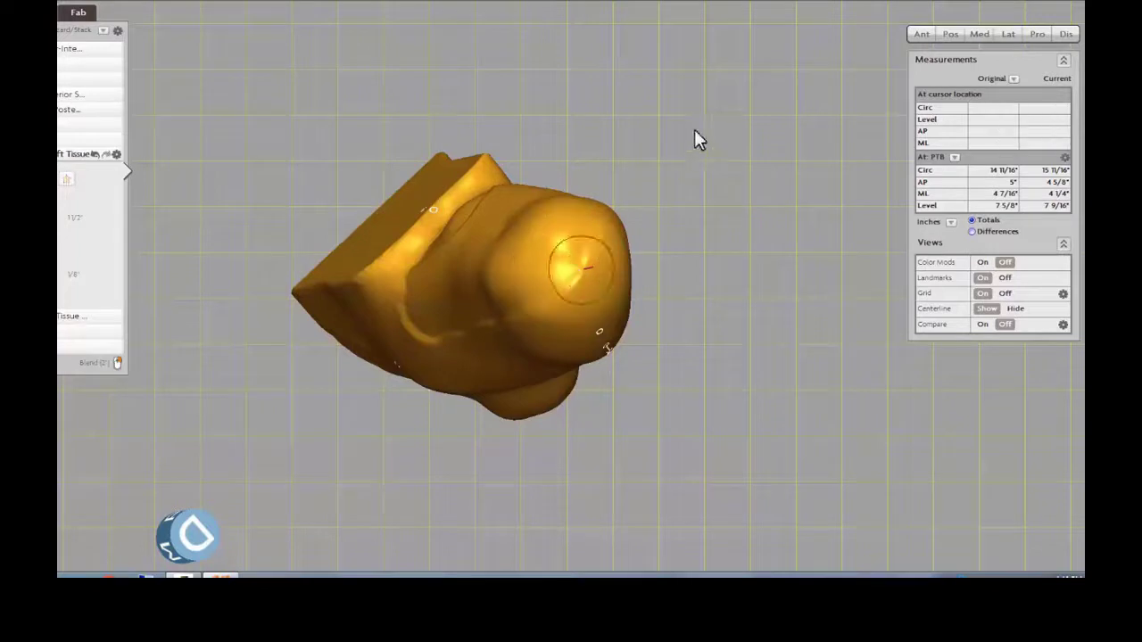
left_click_drag(696, 137, 859, 391)
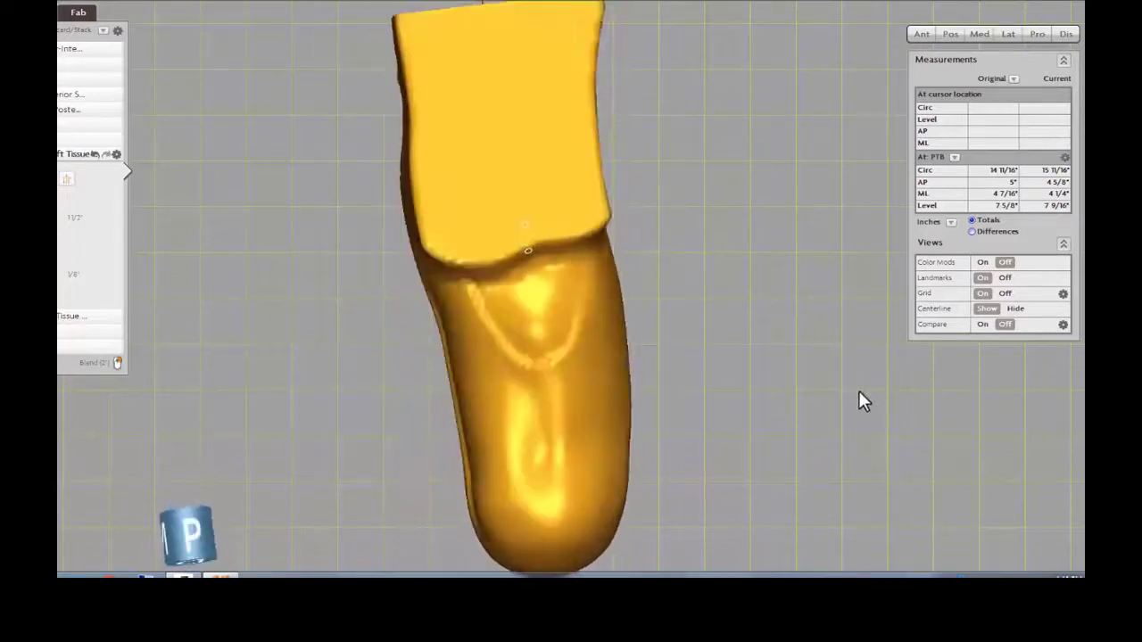
Blend the medial side and the triangular ridge below the posterior shelf until the posterior surface is smooth
left_click_drag(624, 160, 818, 168)
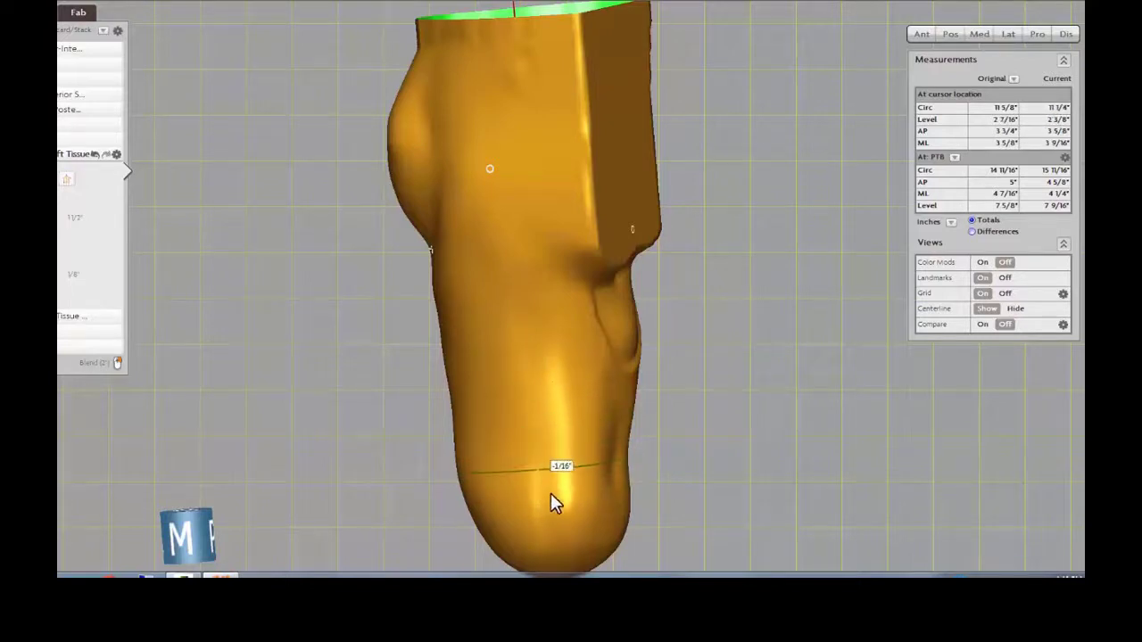
left_click_drag(710, 463, 734, 390)
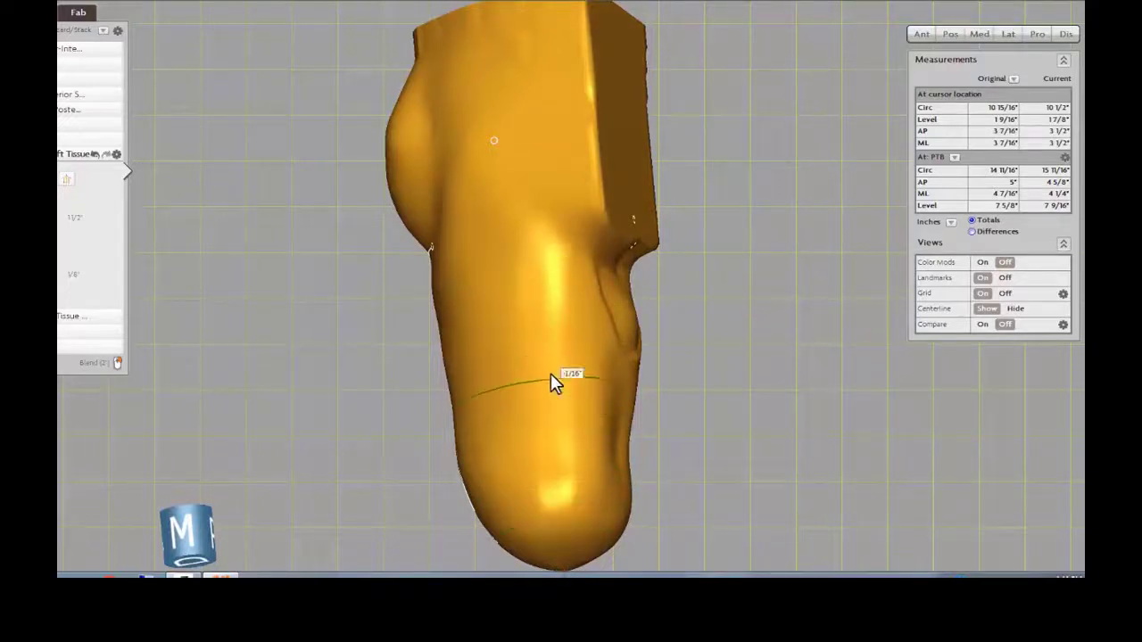
left_click_drag(741, 399, 597, 408)
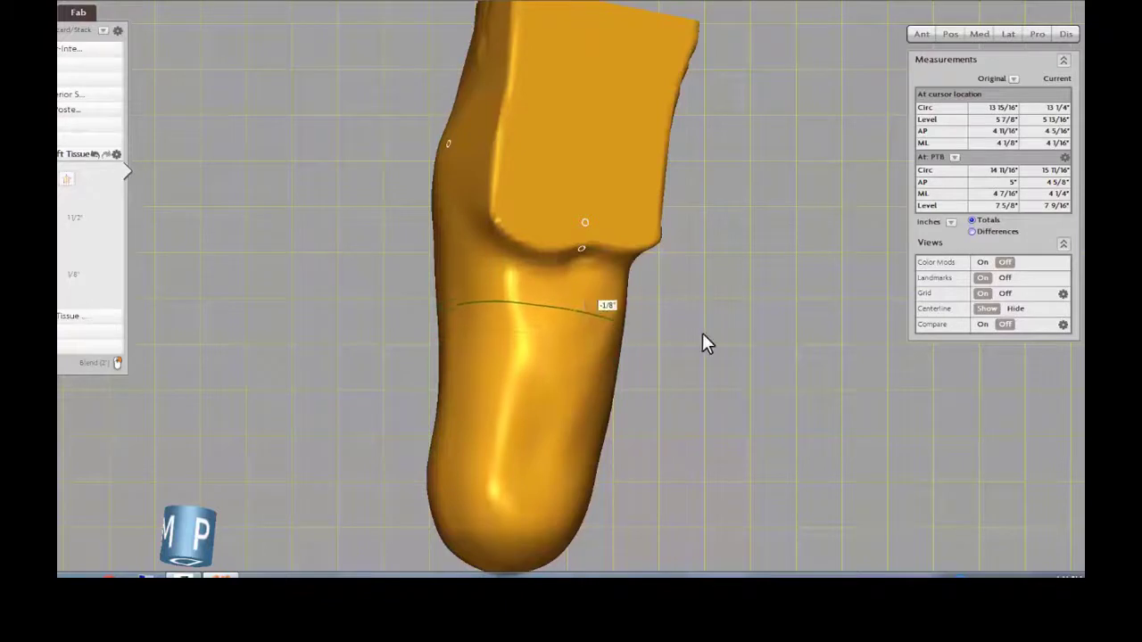
left_click_drag(703, 332, 528, 333)
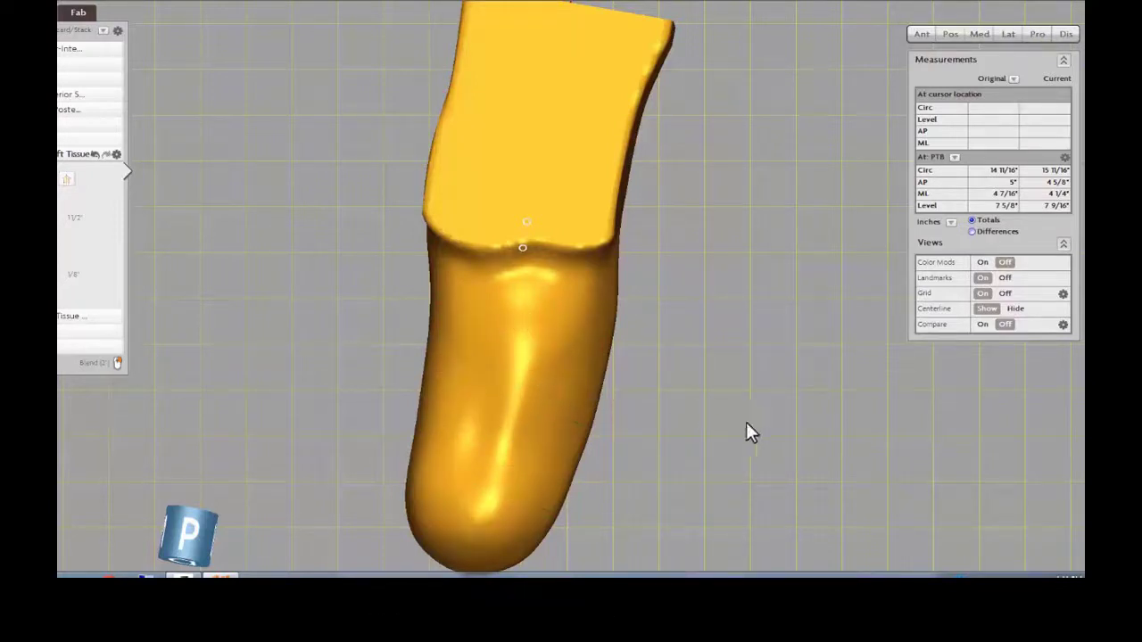
left_click_drag(747, 434, 653, 448)
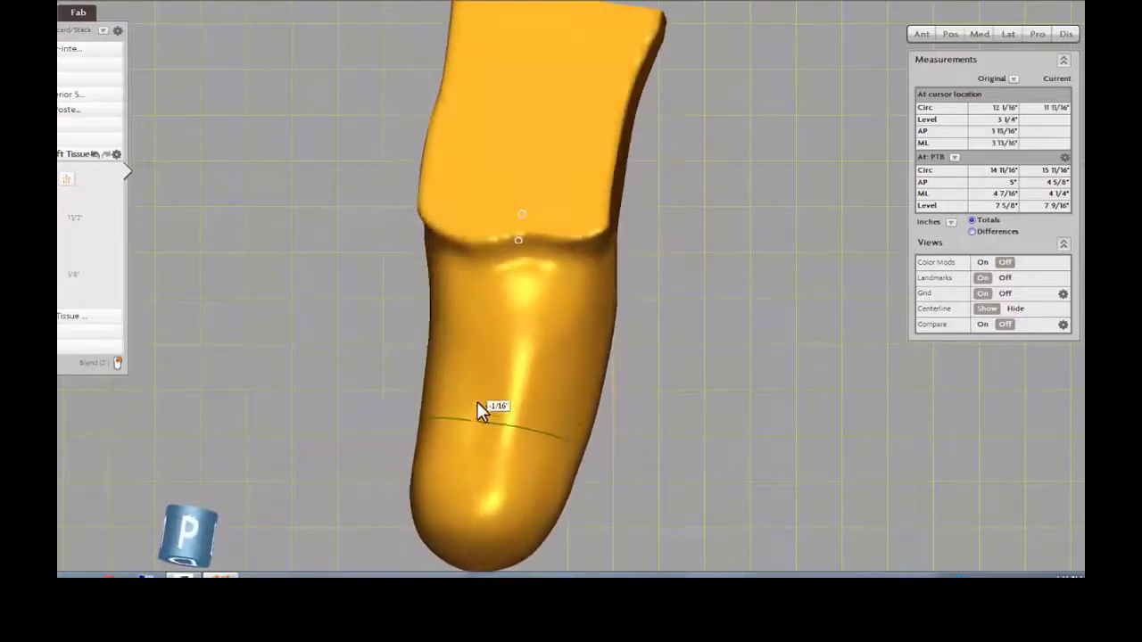
left_click_drag(661, 393, 679, 448)
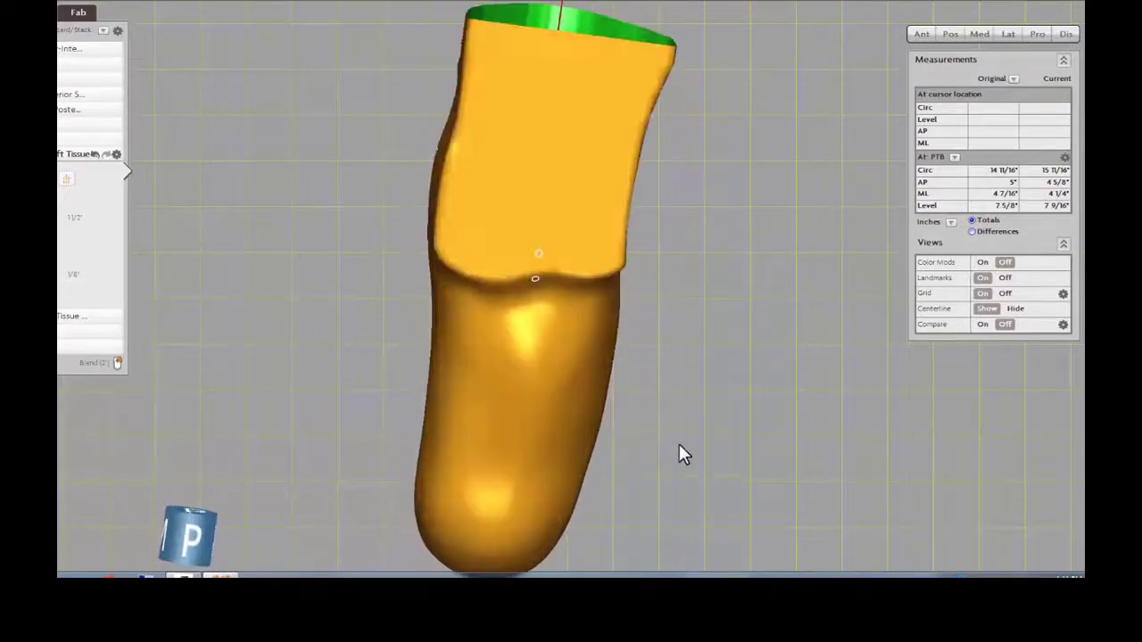
Check the reduced limb shape from the posterior, medial and anterior views, finishing with an angled posterior-medial view
left_click_drag(739, 240, 738, 84)
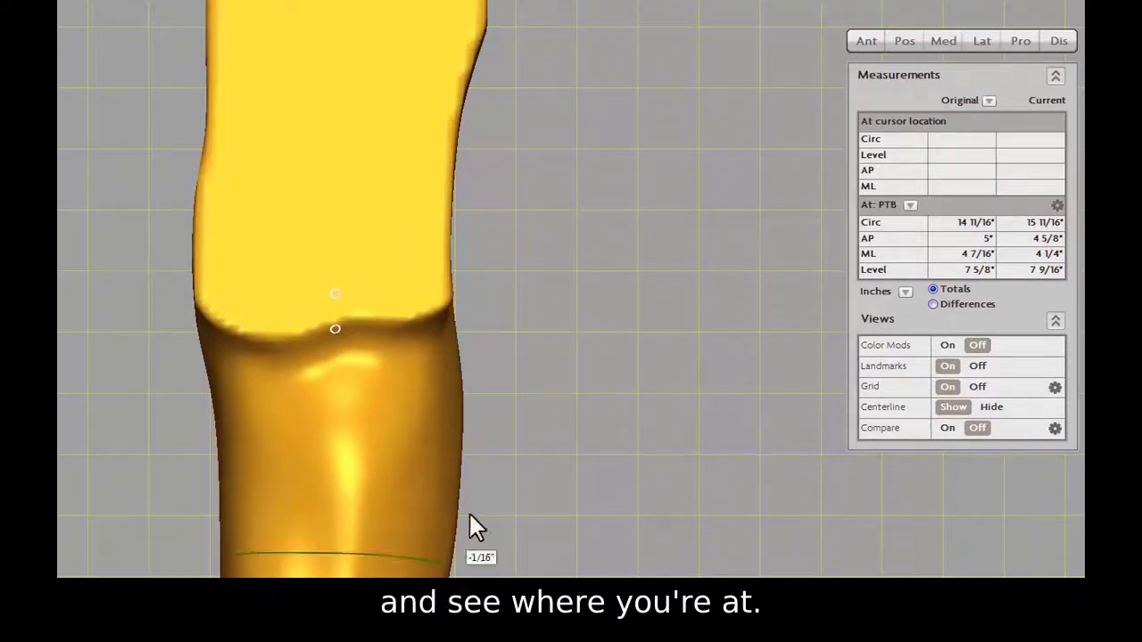
left_click(940, 41)
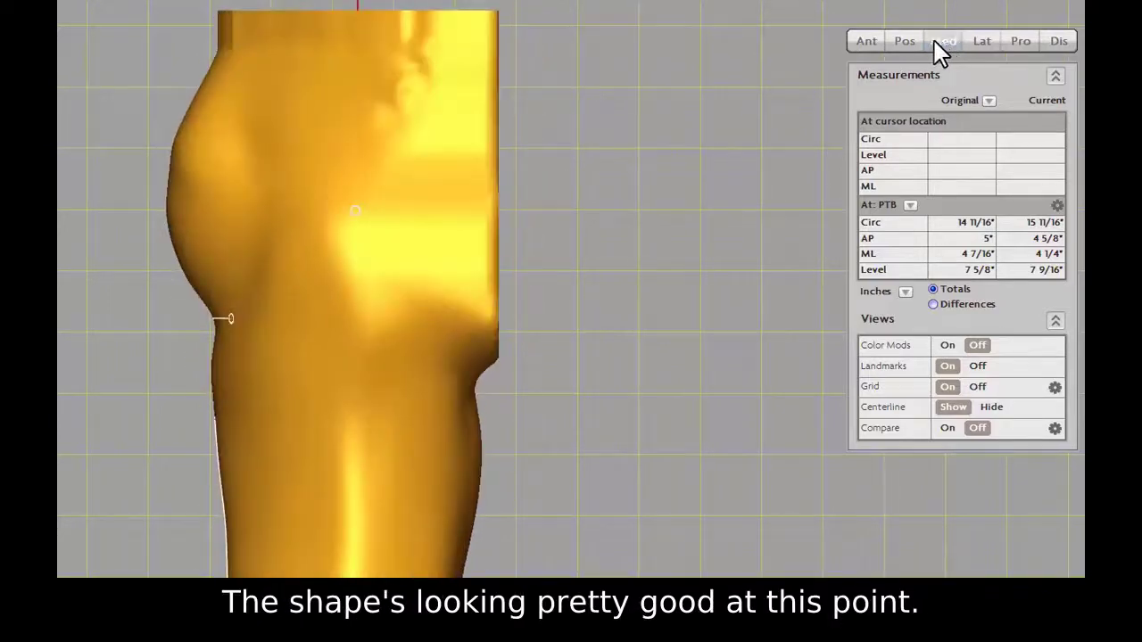
left_click(865, 39)
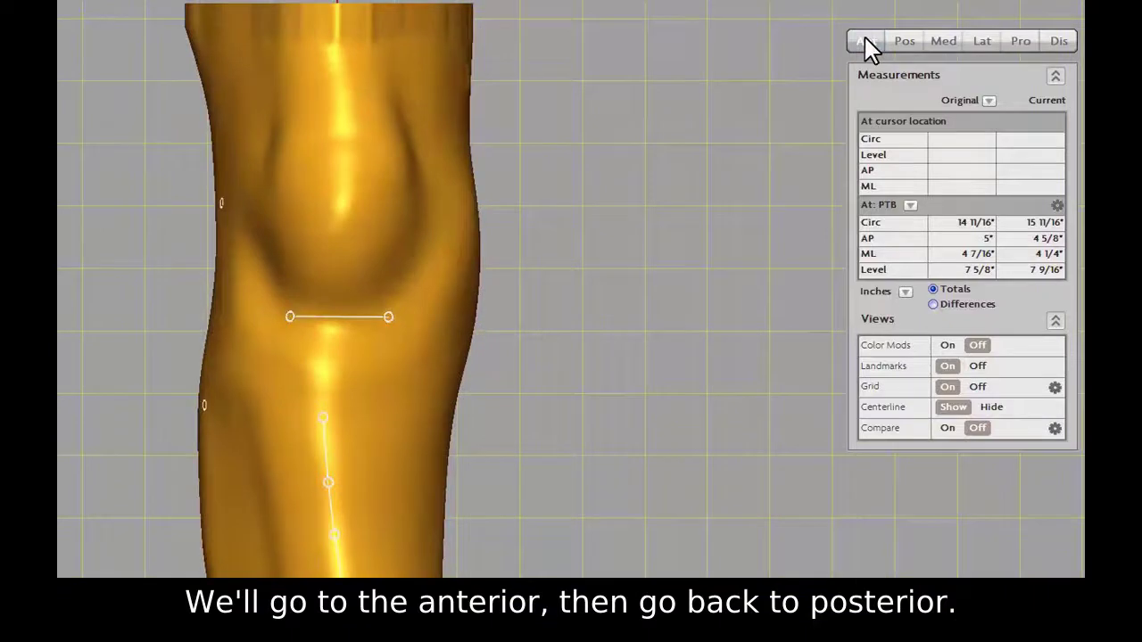
left_click(904, 43)
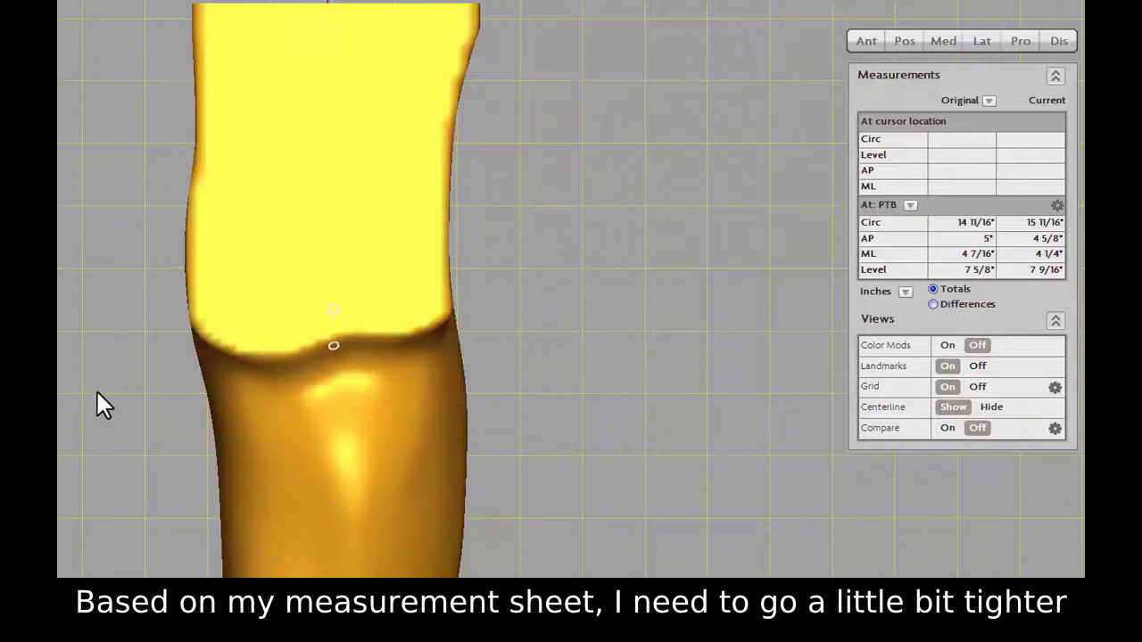
left_click_drag(89, 401, 248, 387)
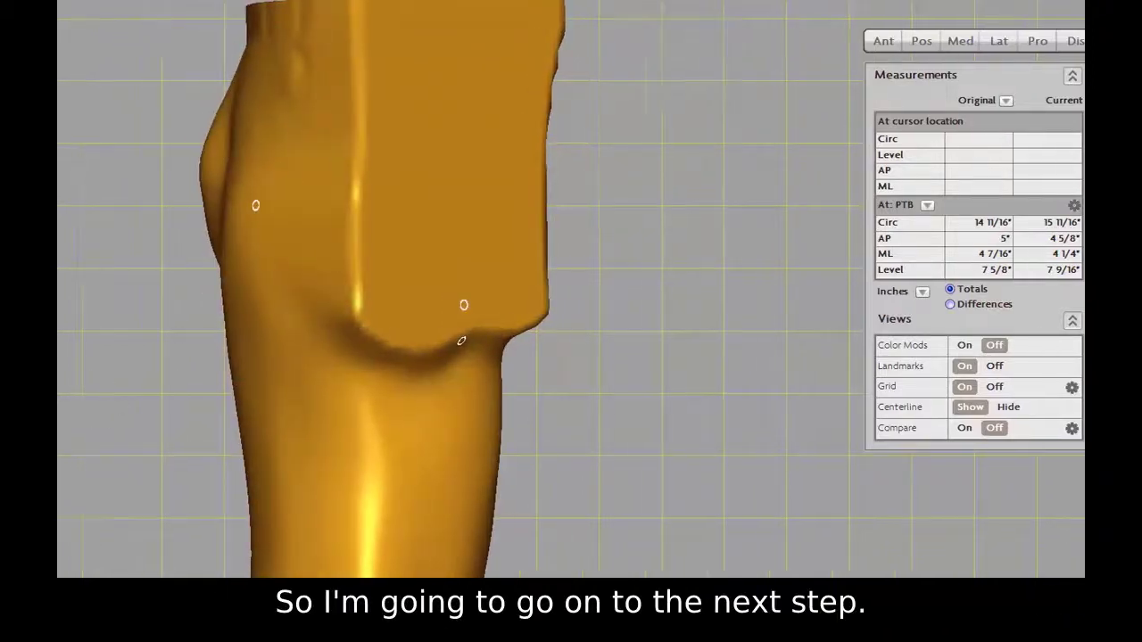
mouse_move(64, 224)
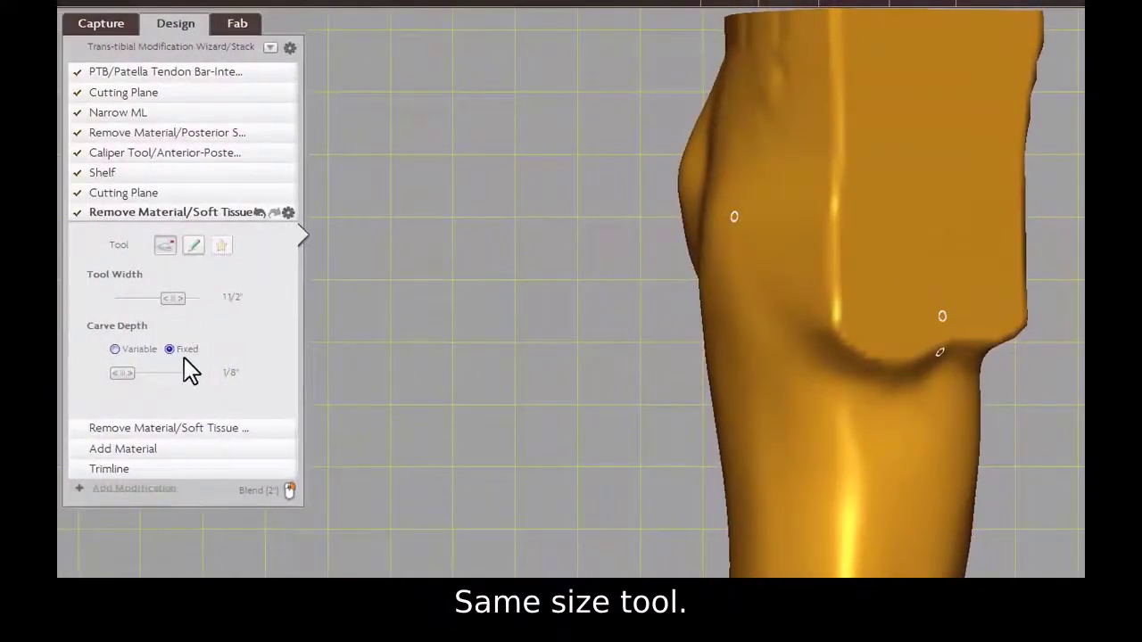
Carve another 1/8" of soft tissue with the 1 1/2" tool from the medial side below the shelf around to the posterior surface
left_click_drag(519, 399, 554, 397)
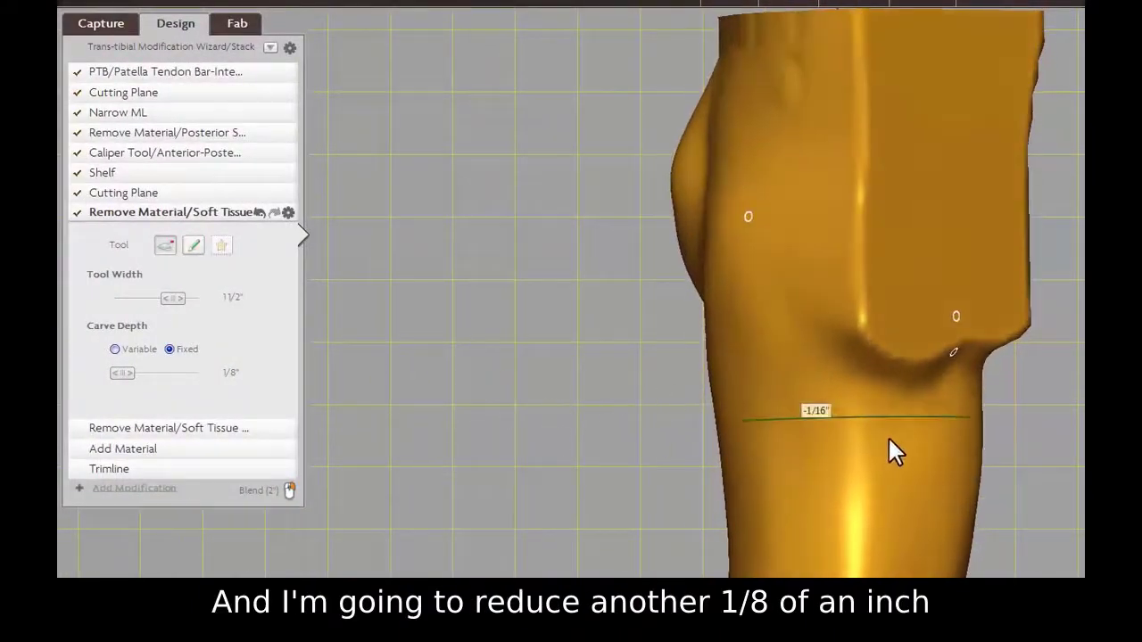
left_click(821, 404)
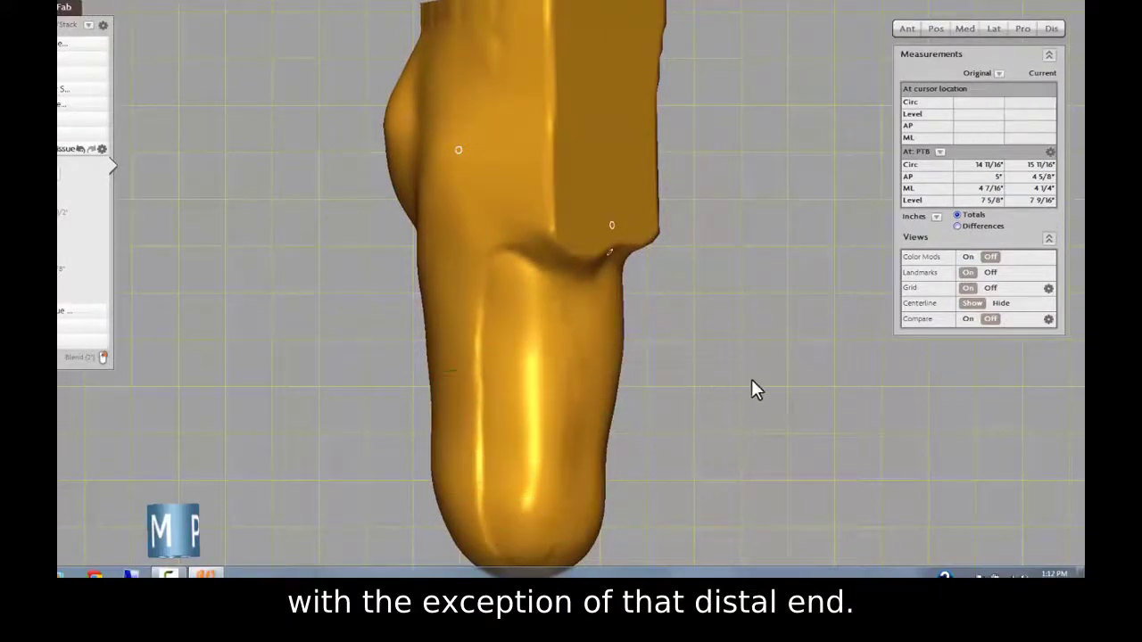
left_click_drag(751, 382, 630, 374)
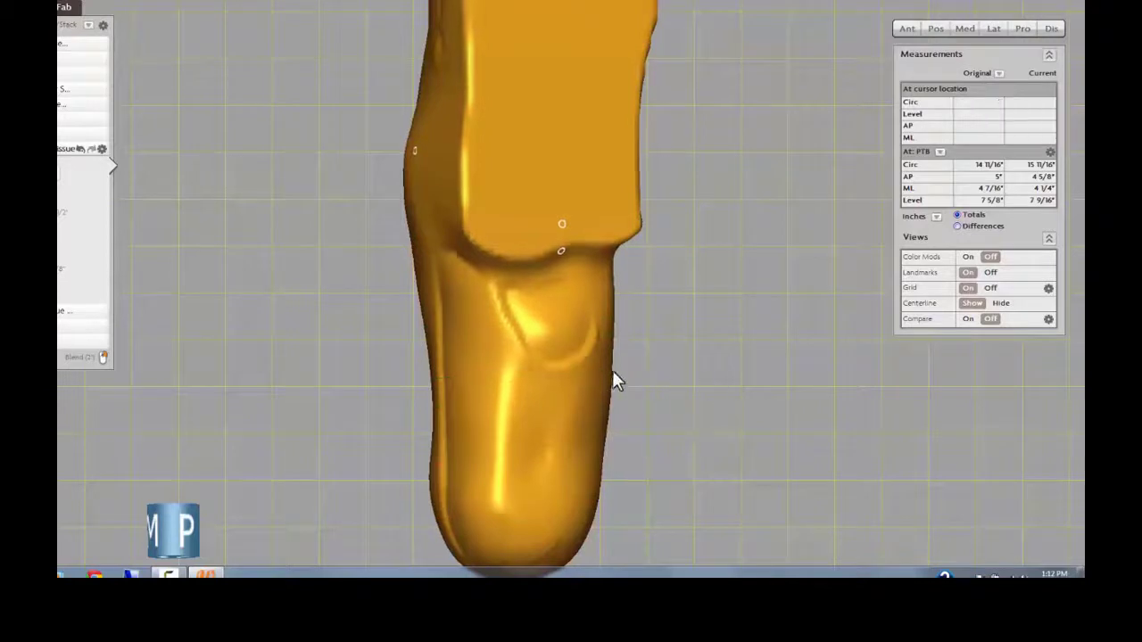
left_click_drag(612, 379, 449, 324)
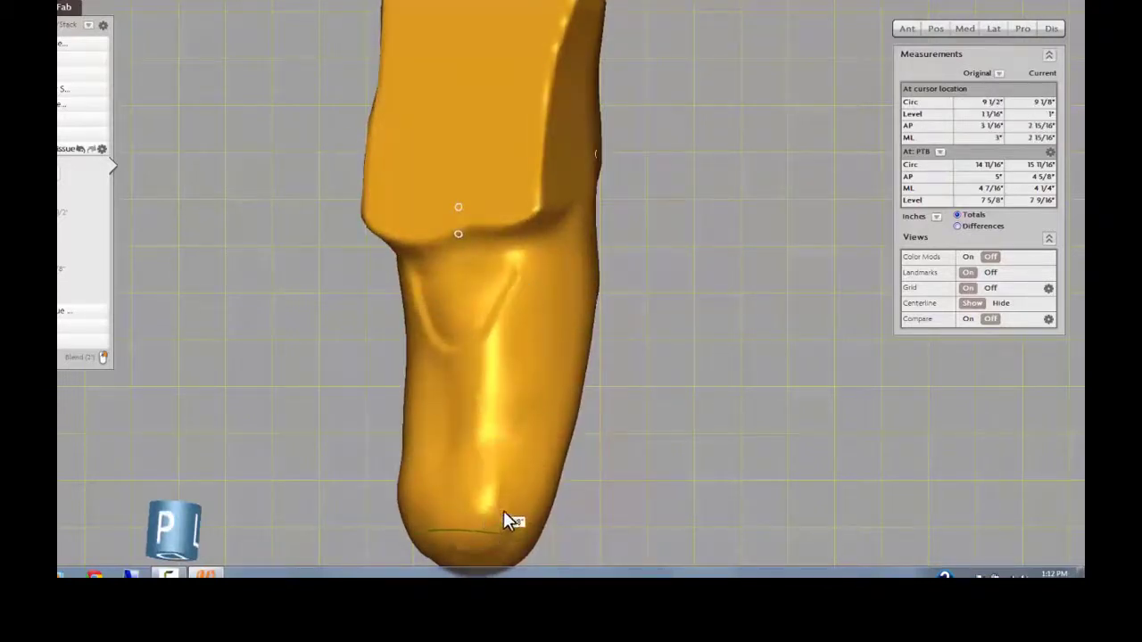
Continue the second 1/8" reduction across the posterior and lateral sides, including the triangular area directly below the shelf
left_click_drag(597, 393, 444, 318)
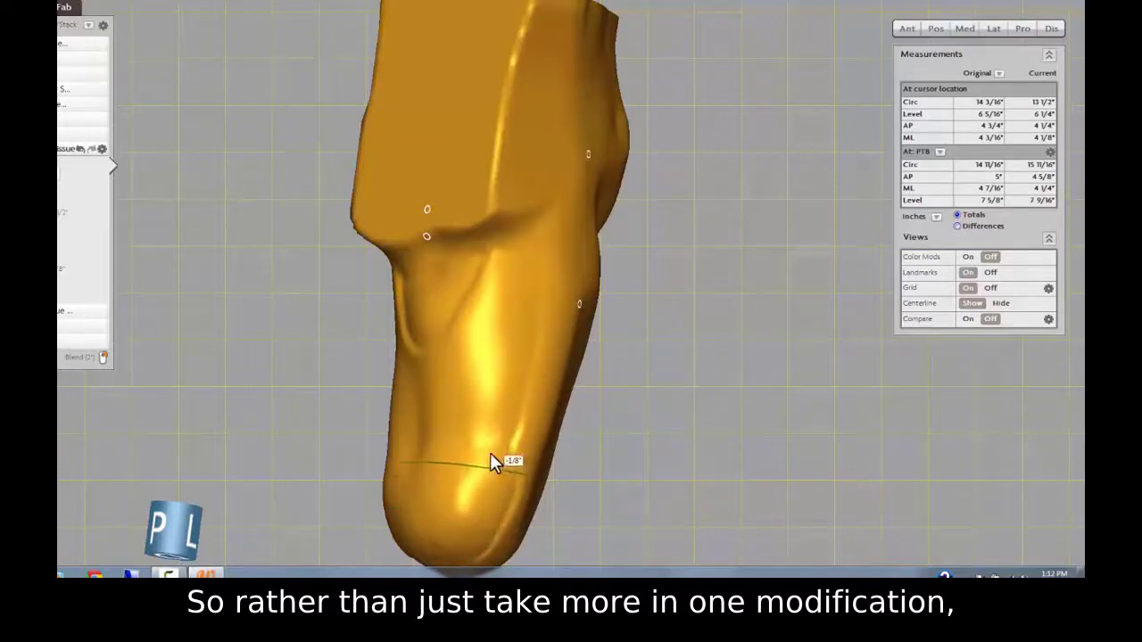
left_click_drag(684, 359, 535, 309)
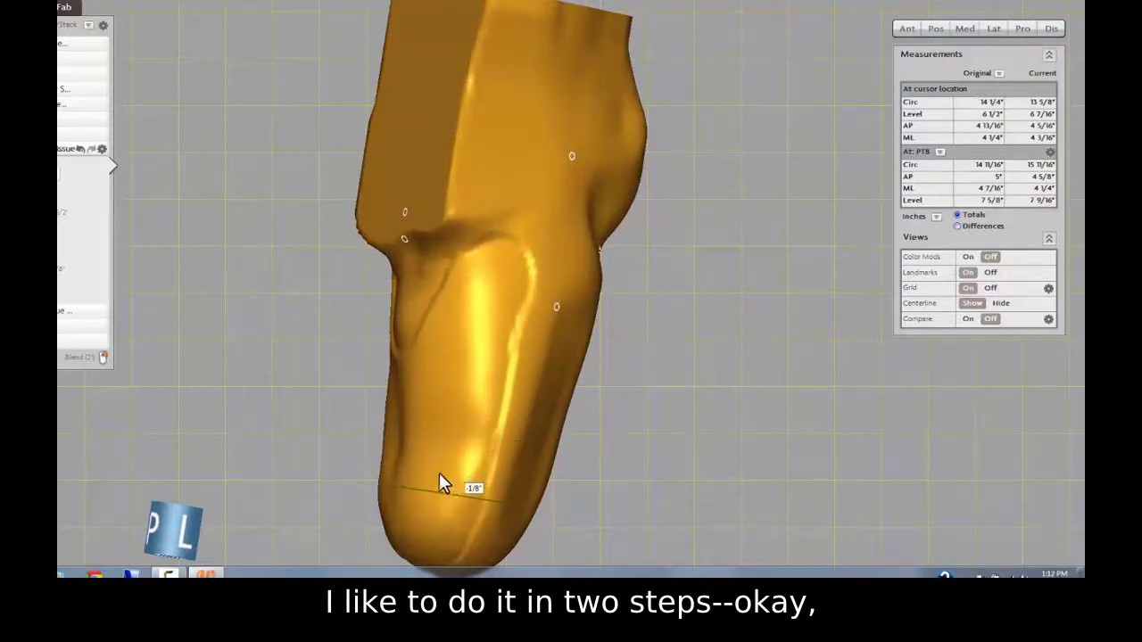
left_click_drag(439, 482, 437, 344)
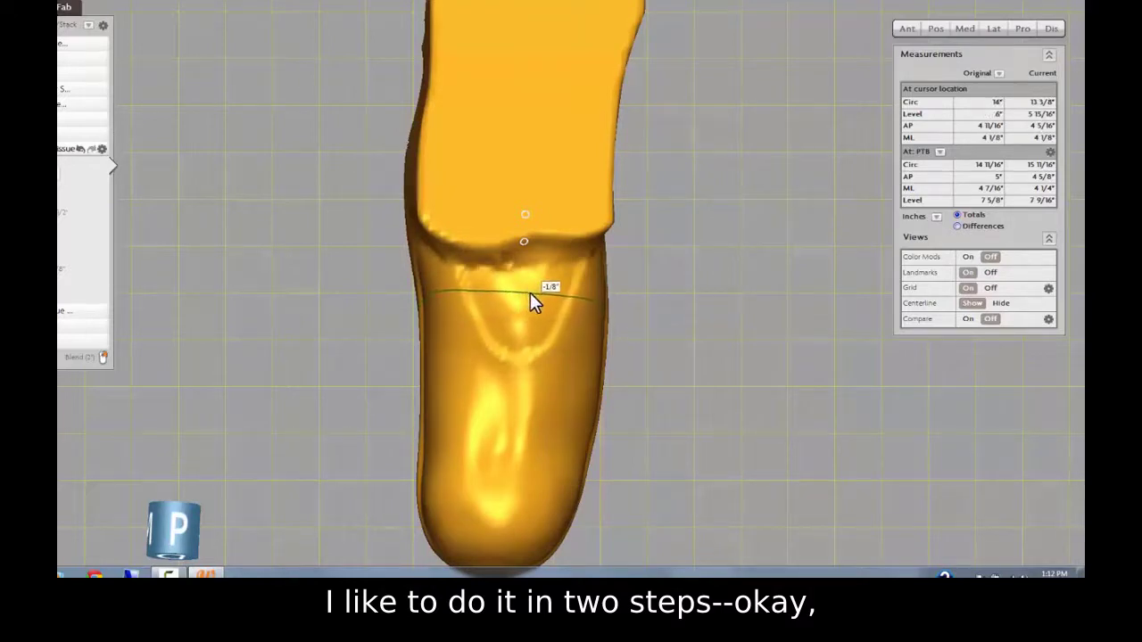
left_click_drag(715, 338, 530, 339)
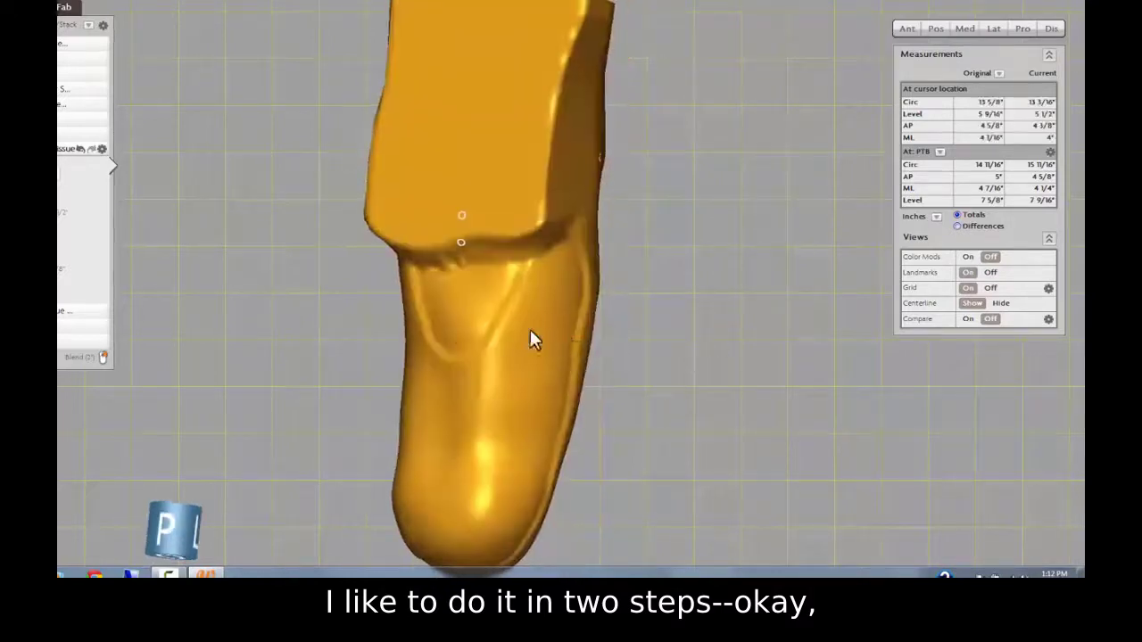
left_click_drag(384, 336, 383, 365)
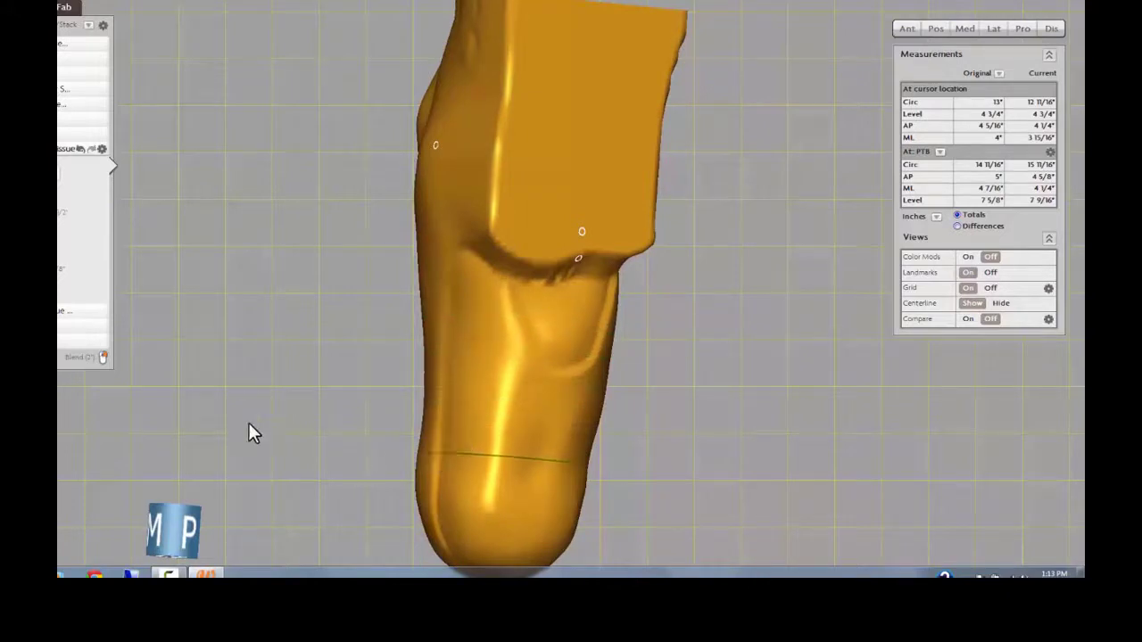
Blend the newly carved ridges on the medial side, the triangular area below the shelf and the lateral side with the 2" blend
left_click_drag(250, 425, 352, 418)
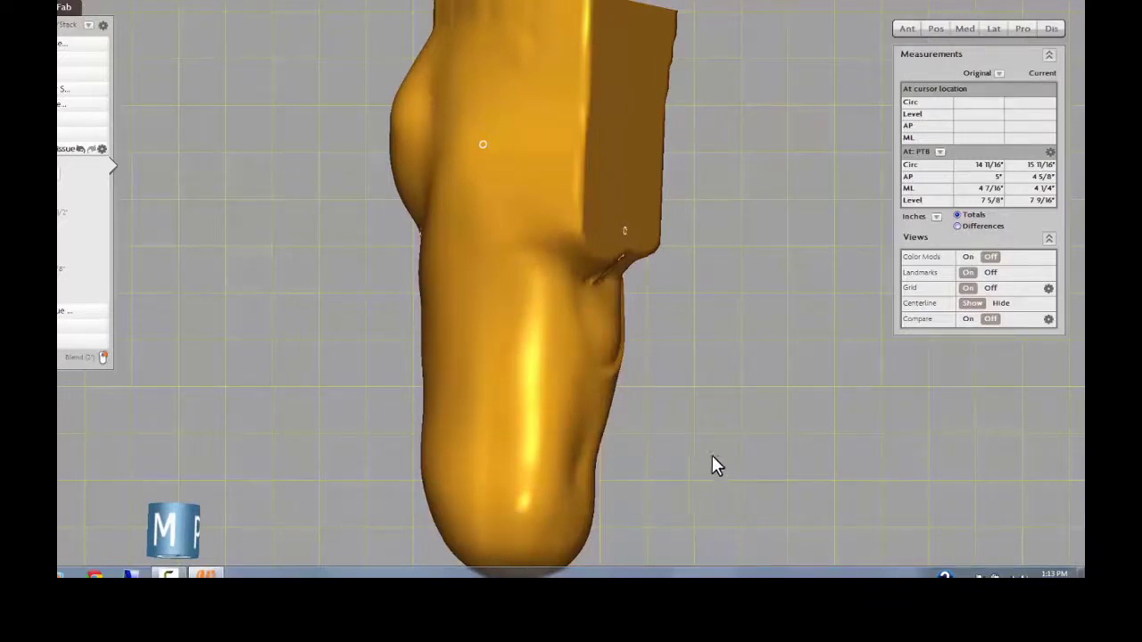
key("p")
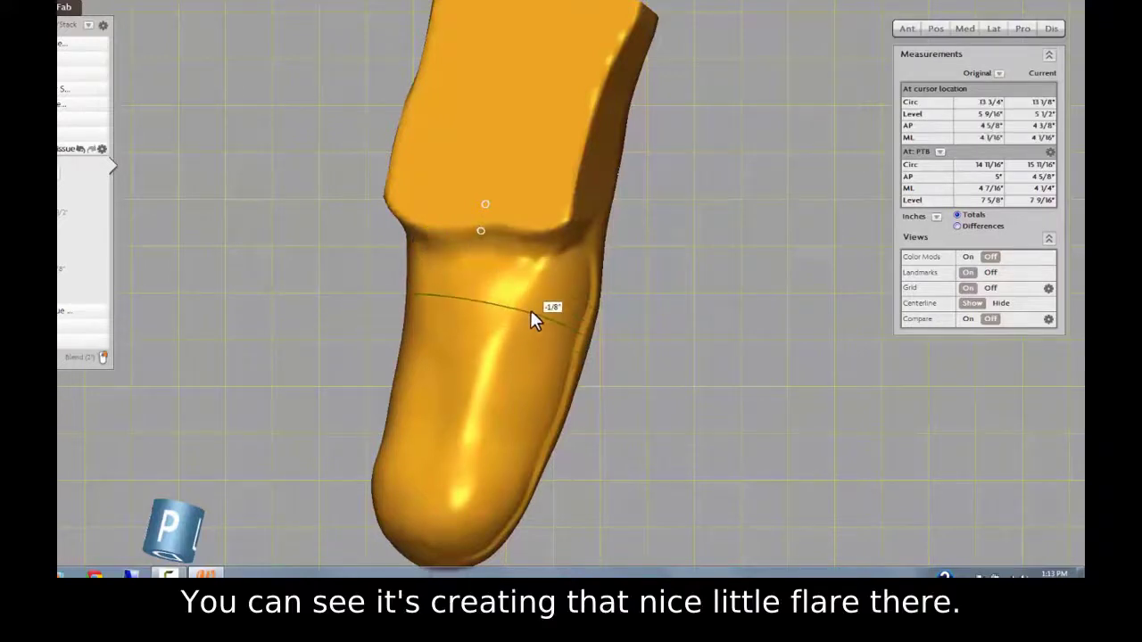
left_click_drag(746, 391, 365, 298)
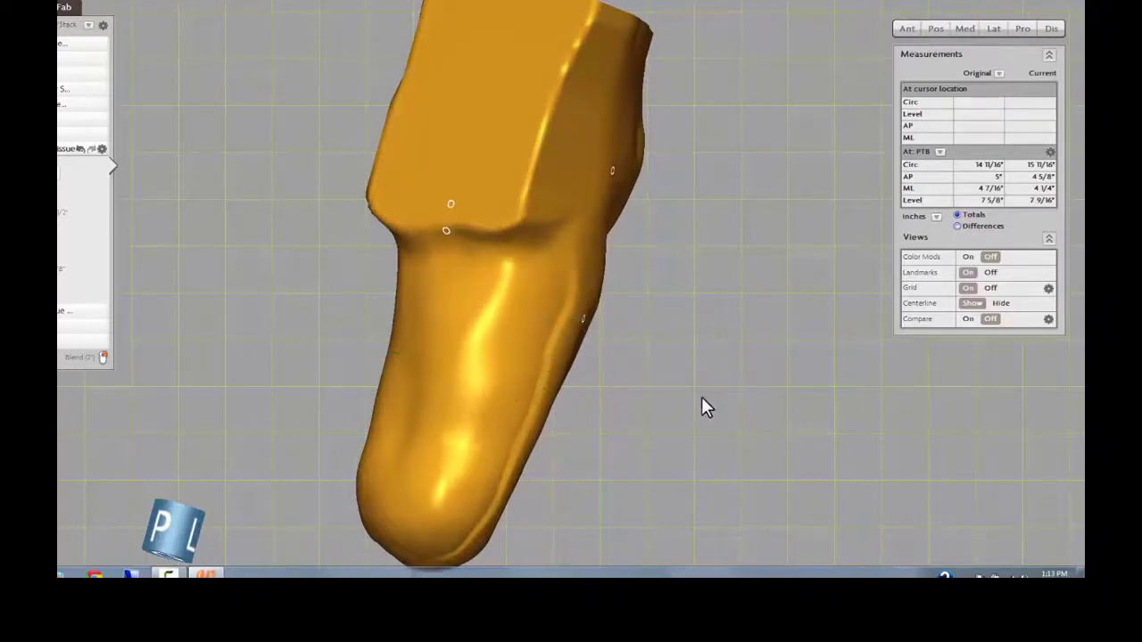
left_click_drag(726, 380, 725, 379)
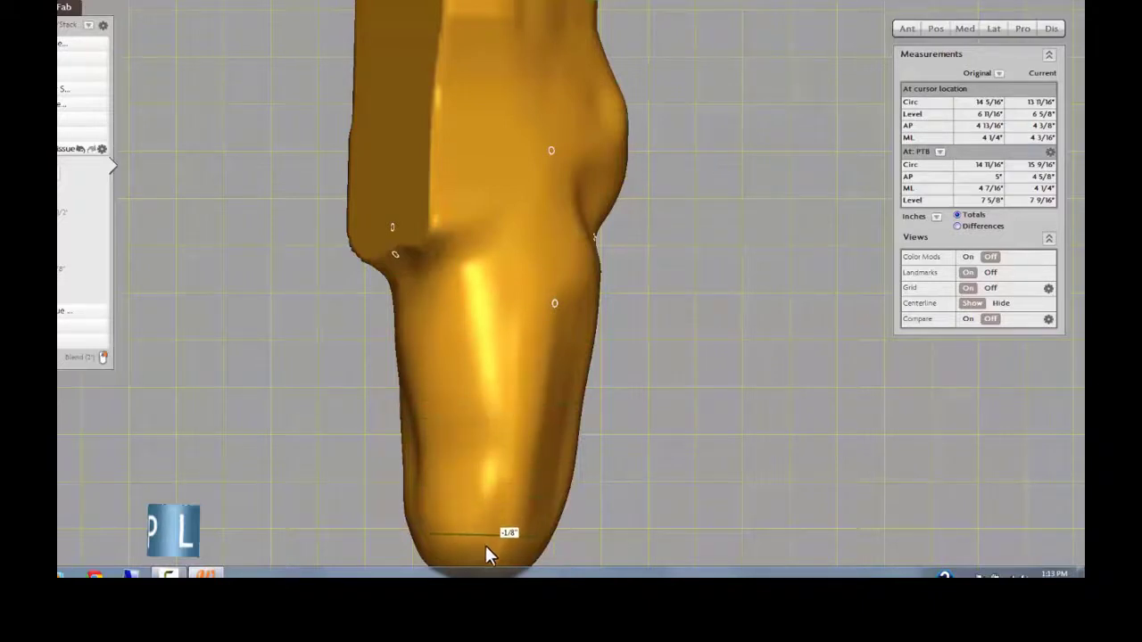
left_click_drag(241, 406, 396, 439)
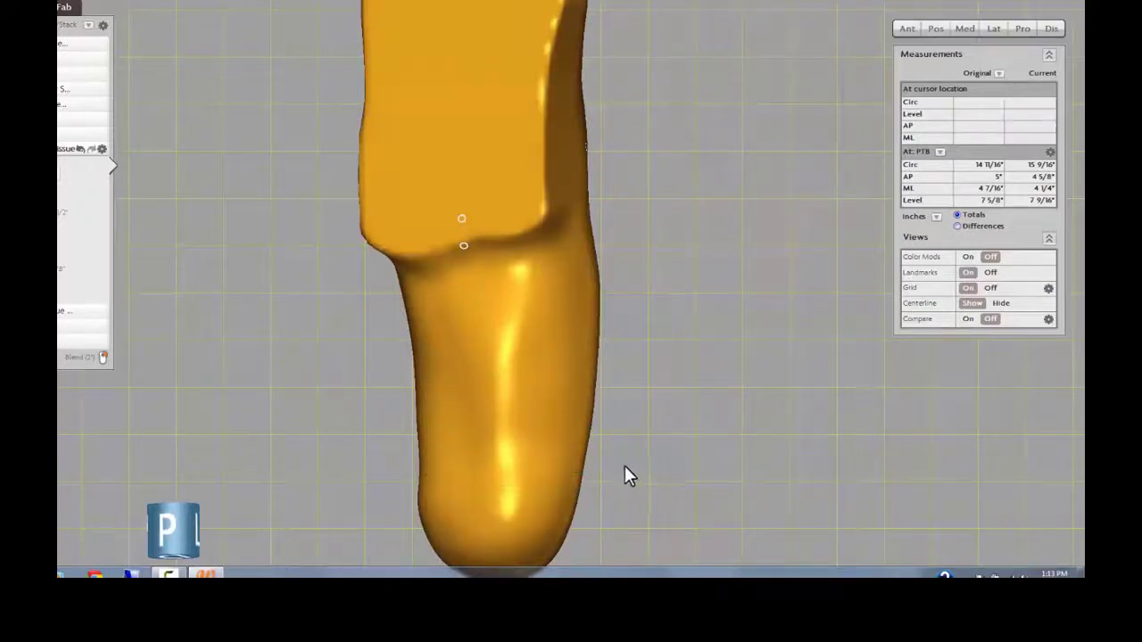
Smooth the distal end and the remaining waviness on the lower posterior surface around to the medial side
left_click_drag(624, 472, 560, 389)
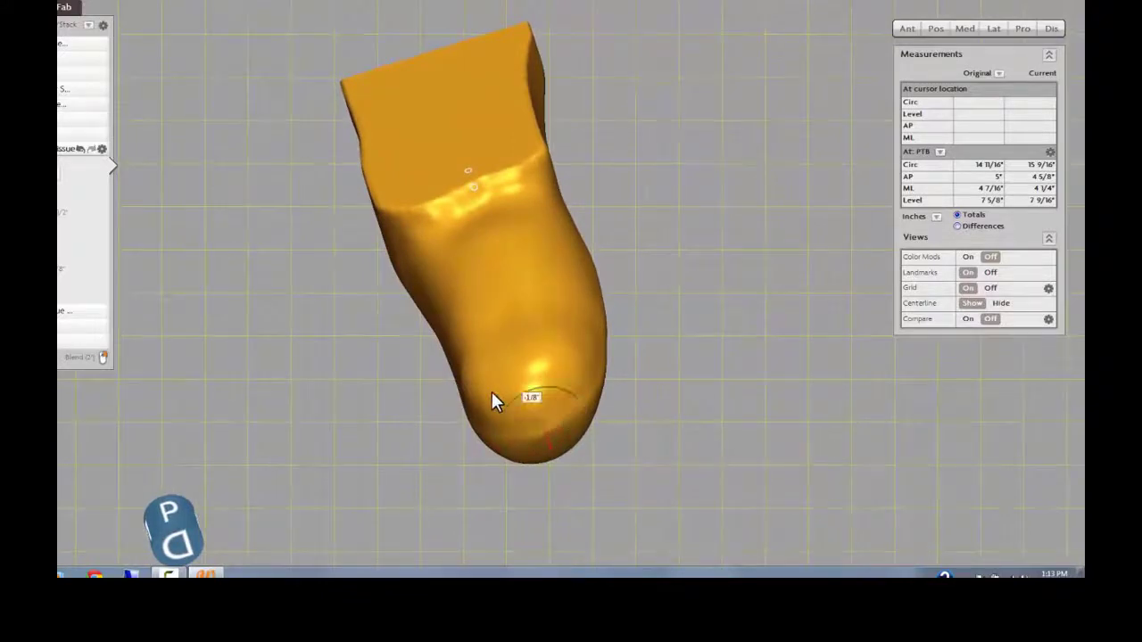
left_click_drag(650, 283, 629, 375)
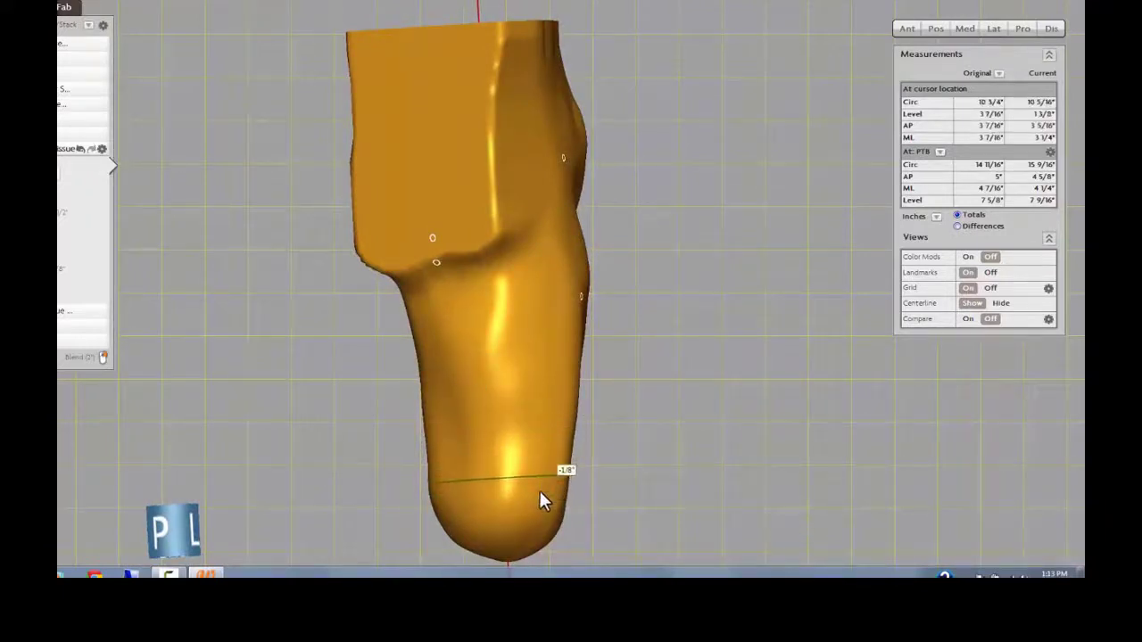
left_click_drag(540, 490, 484, 454)
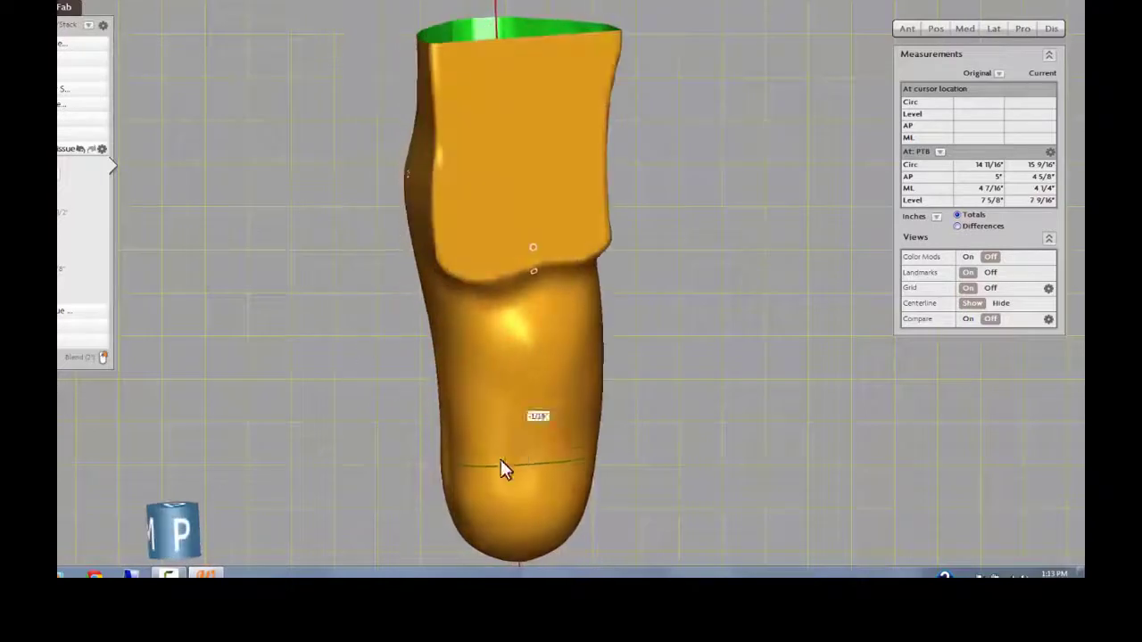
left_click_drag(354, 436, 502, 345)
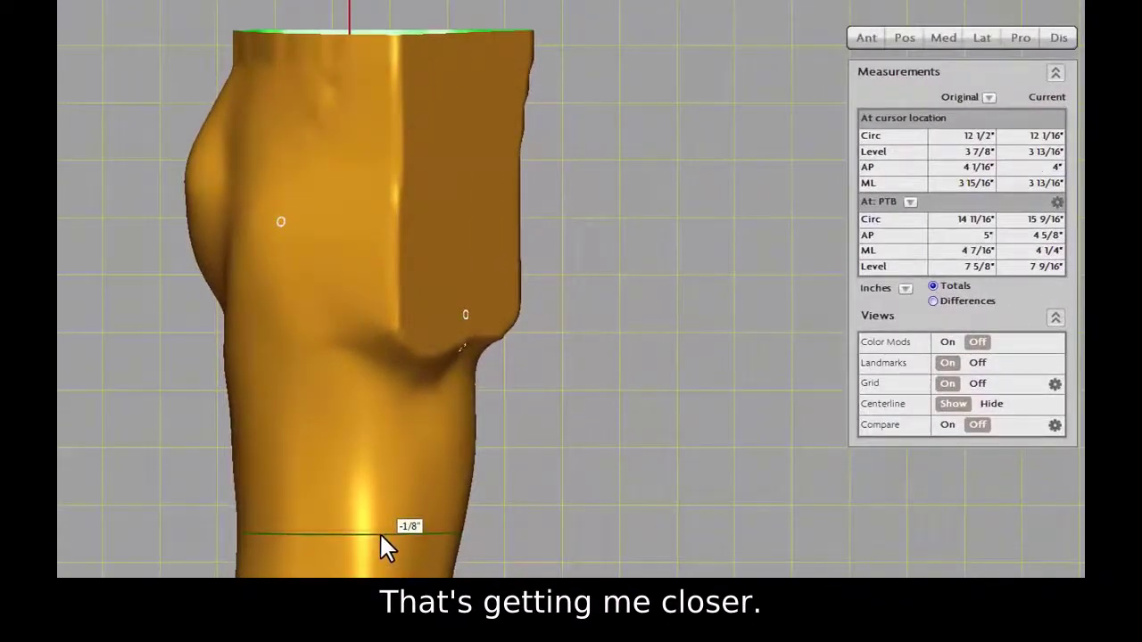
Examine the reduced limb from the posterior, lateral and anterior sides and from the distal end, checking the flatness of the interosseous area
middle_click_drag(634, 502, 429, 522)
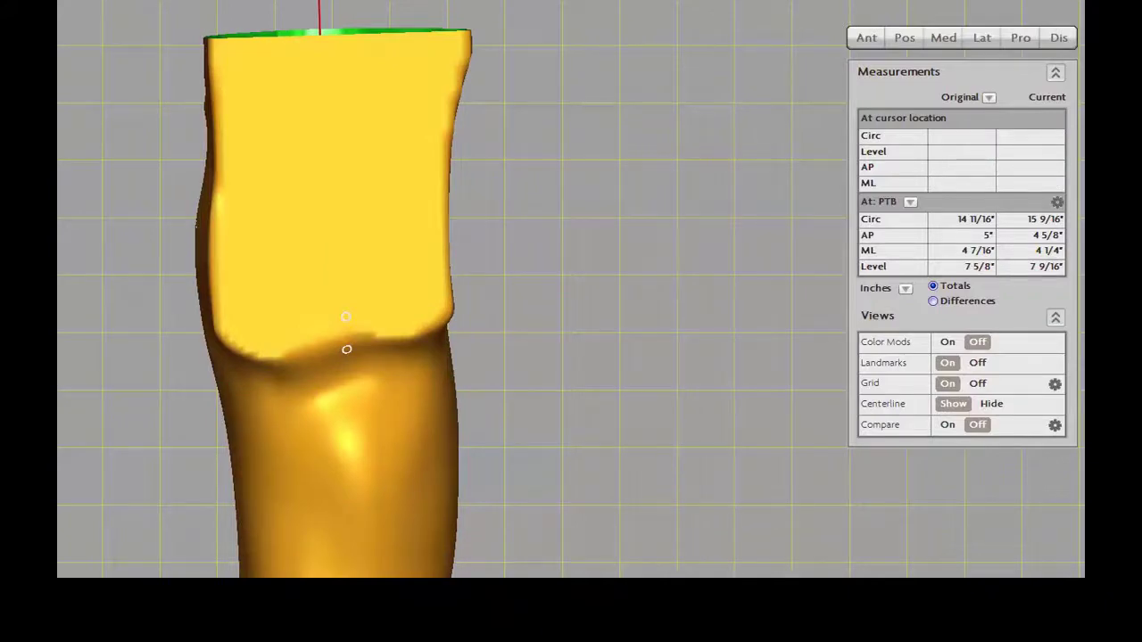
middle_click_drag(188, 396, 294, 402)
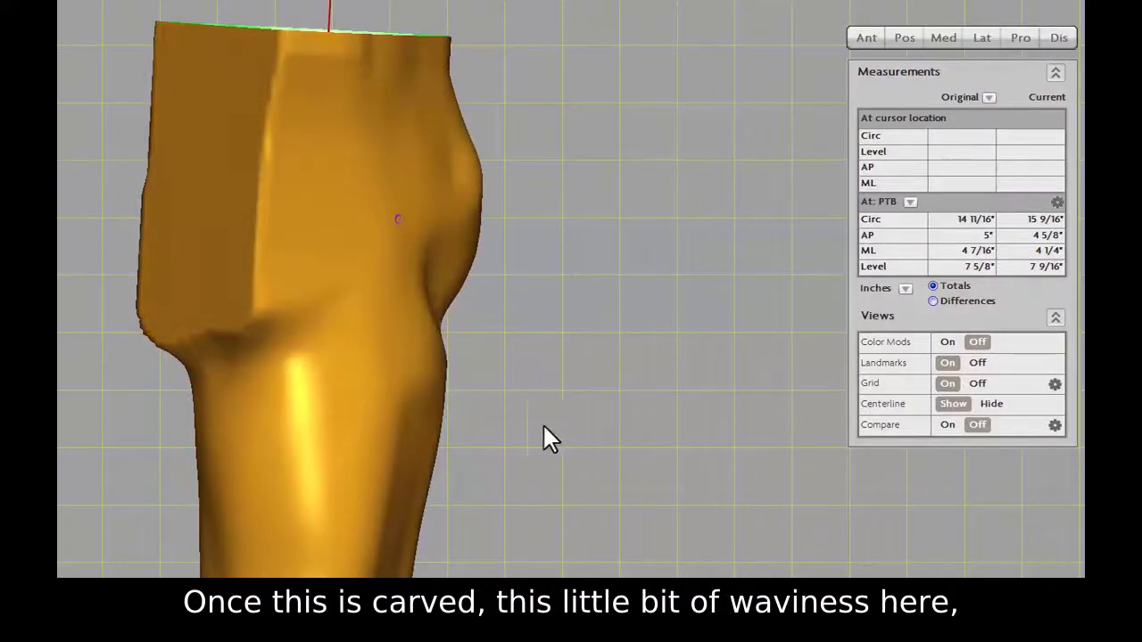
middle_click_drag(546, 437, 107, 401)
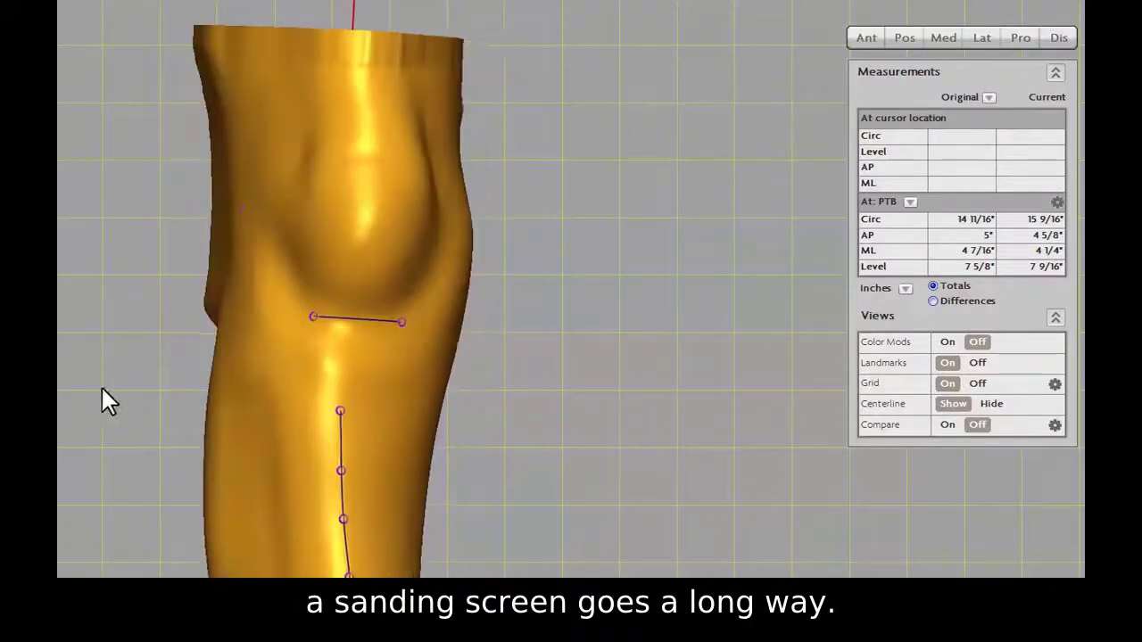
middle_click_drag(586, 202, 451, 460)
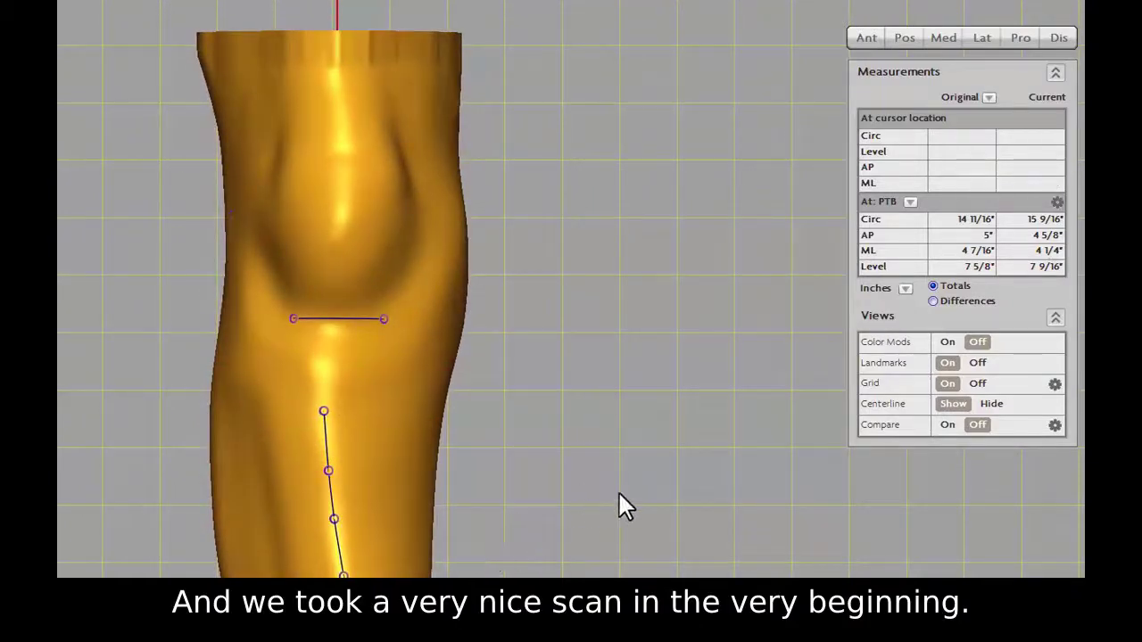
middle_click_drag(620, 495, 467, 489)
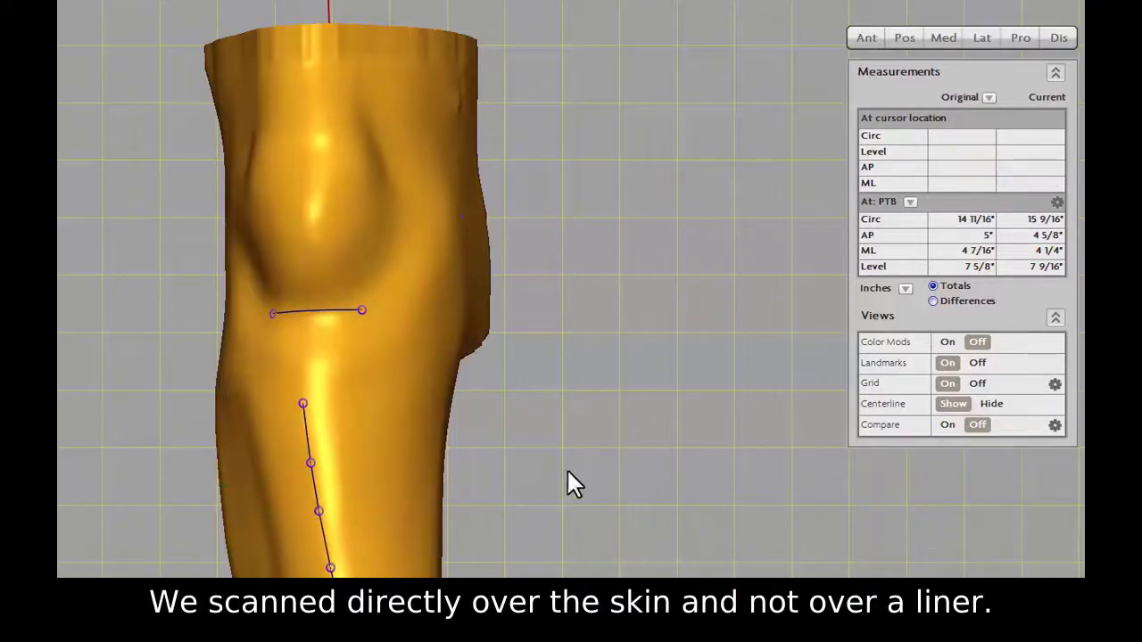
left_click_drag(667, 495, 552, 478)
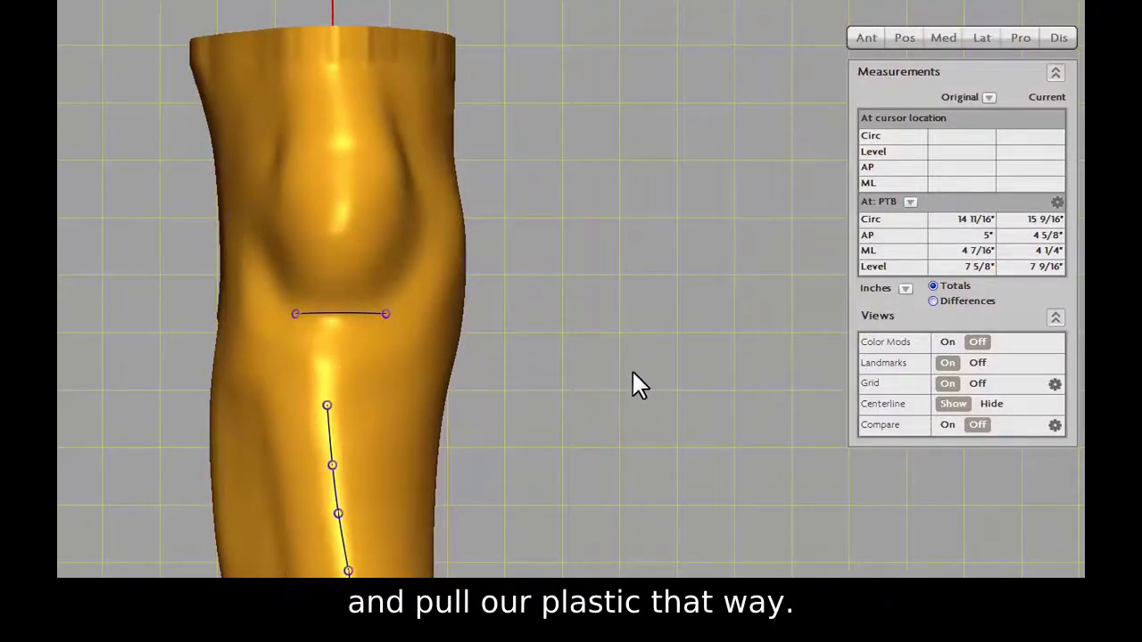
left_click_drag(550, 261, 491, 120)
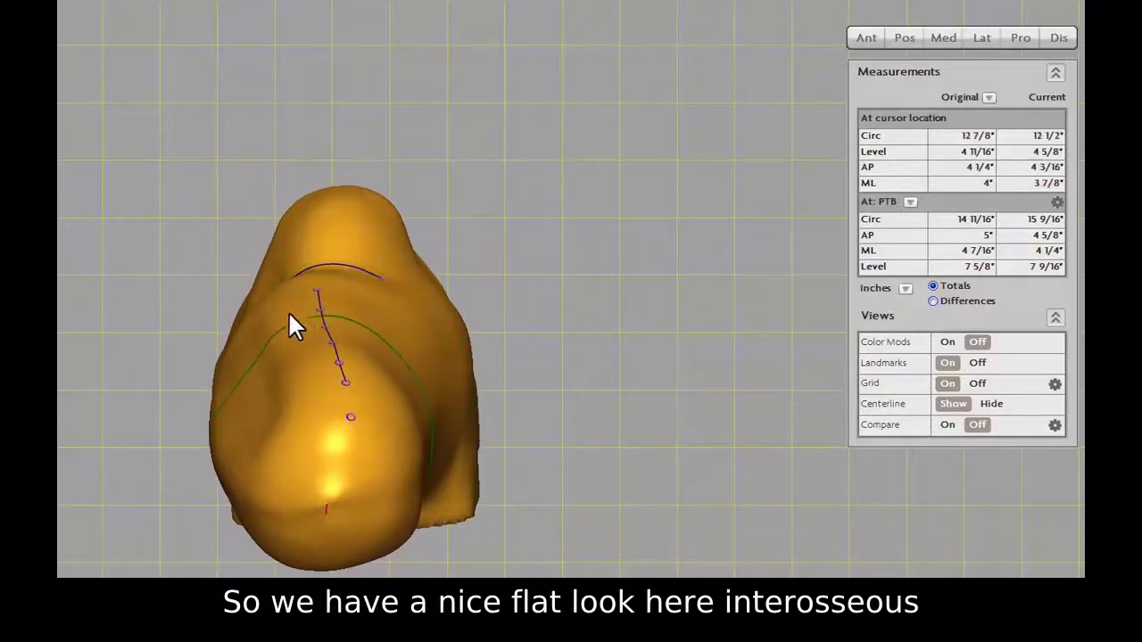
Add material with a 1" tool width and fixed 1/8" build height along the tibial crest and over the distal tibia, avoiding the interosseous space
left_click_drag(583, 238, 765, 522)
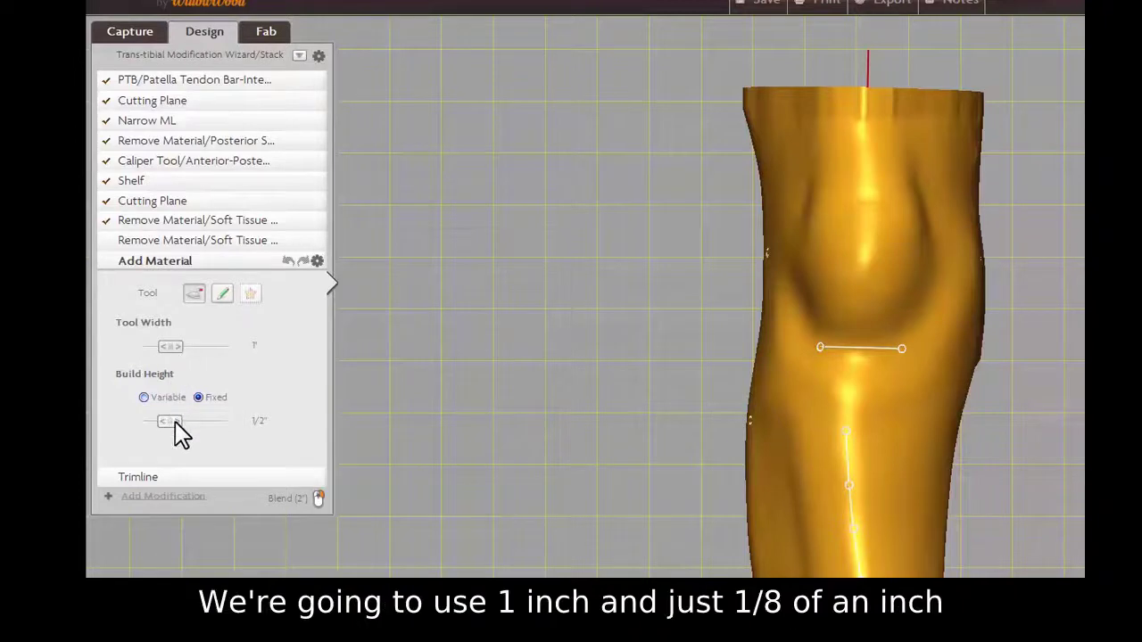
left_click_drag(173, 421, 141, 426)
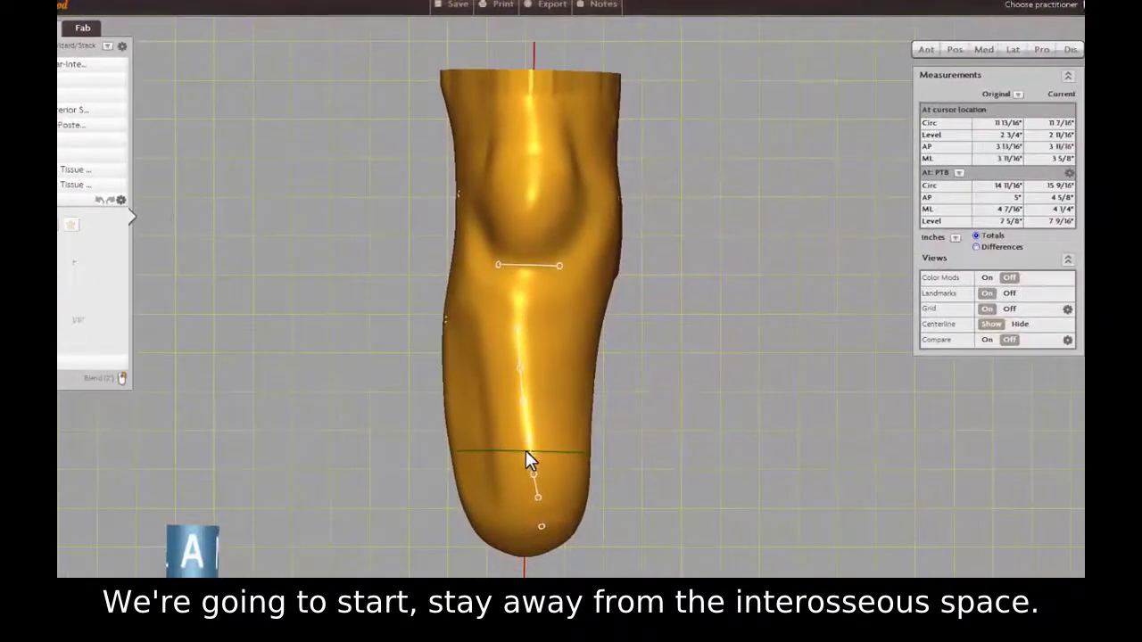
mouse_move(526, 450)
left_mouse_down()
mouse_move(511, 513)
mouse_move(518, 549)
left_mouse_up()
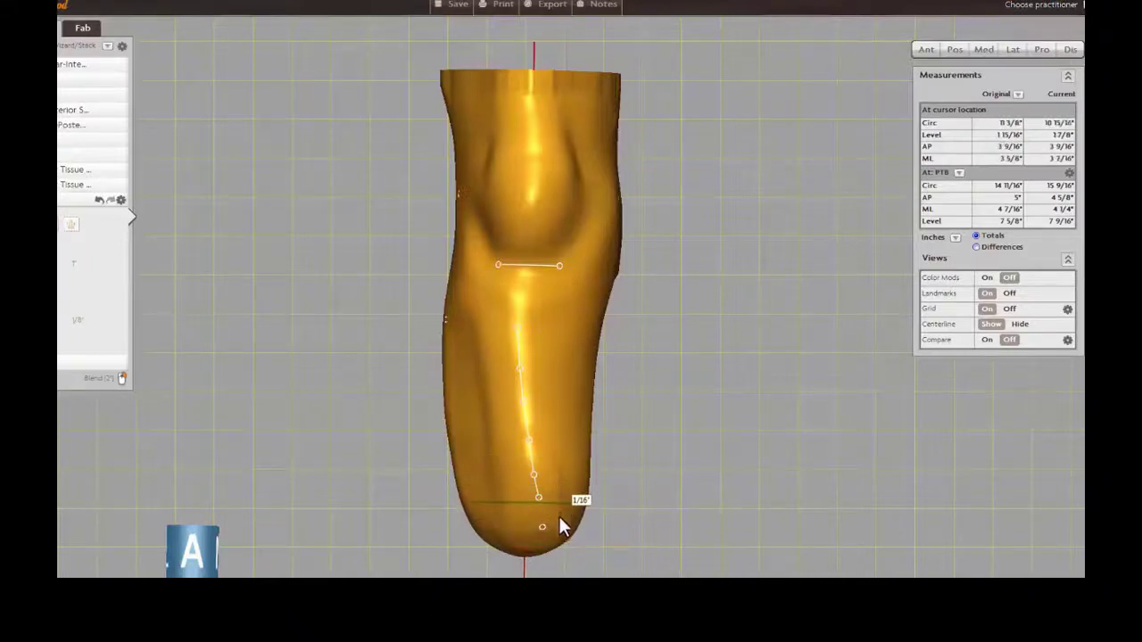
left_click_drag(627, 516, 689, 449)
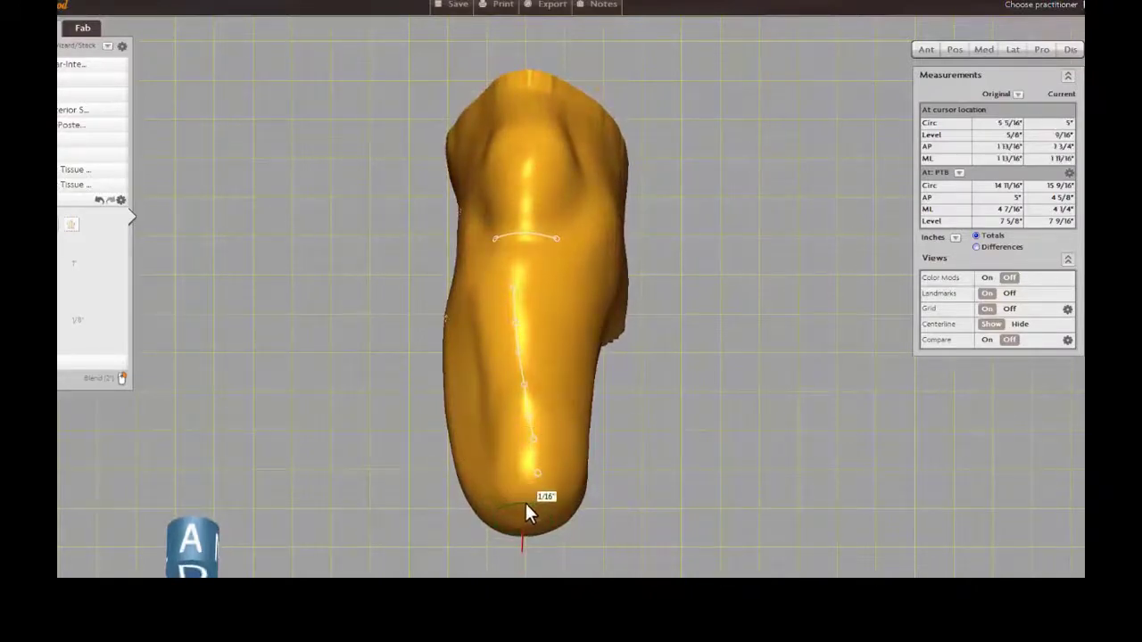
left_click_drag(669, 510, 676, 433)
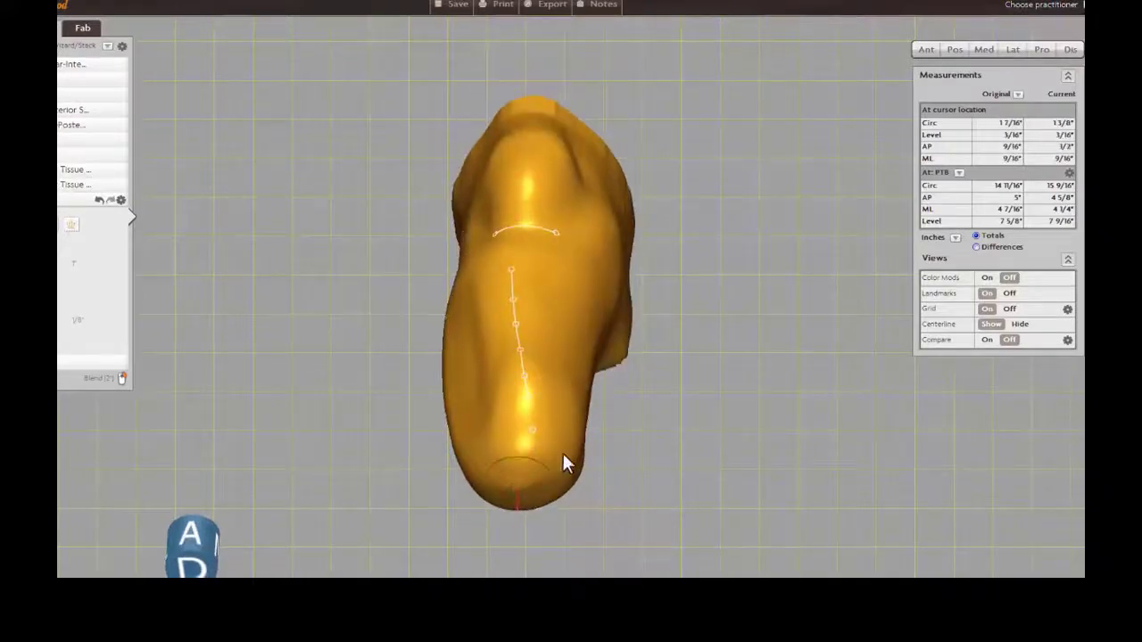
left_click_drag(687, 474, 694, 589)
Add a horseshoe-shaped relief over the fibular head with an 11/16" tool width and fixed 1/8" build height, and blend it
left_click_drag(630, 472, 580, 464)
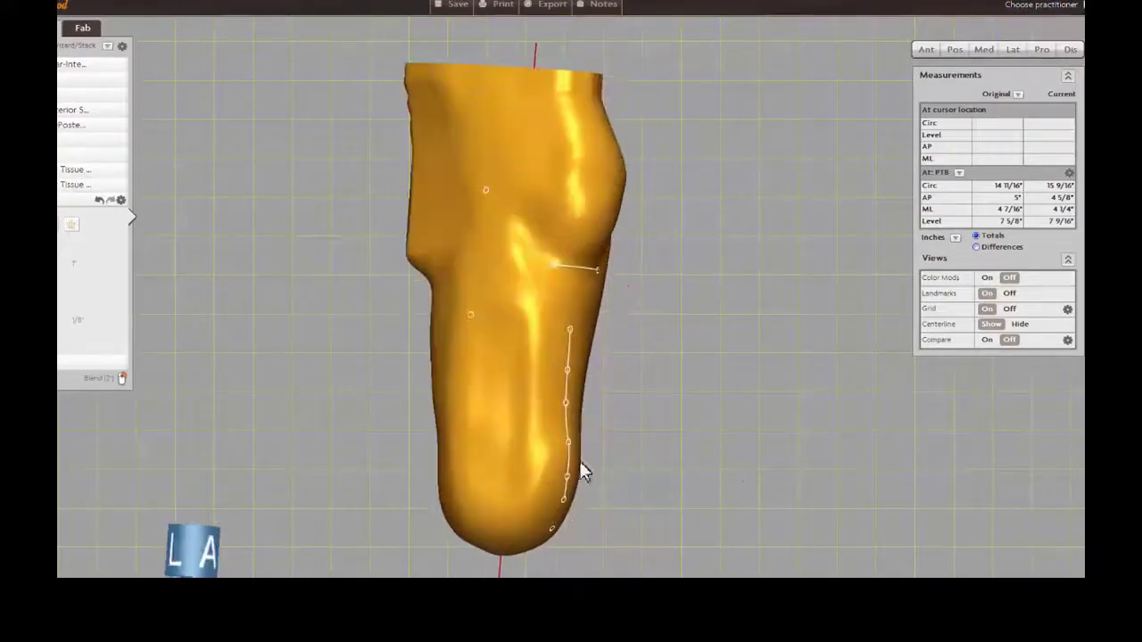
left_click_drag(288, 425, 352, 423)
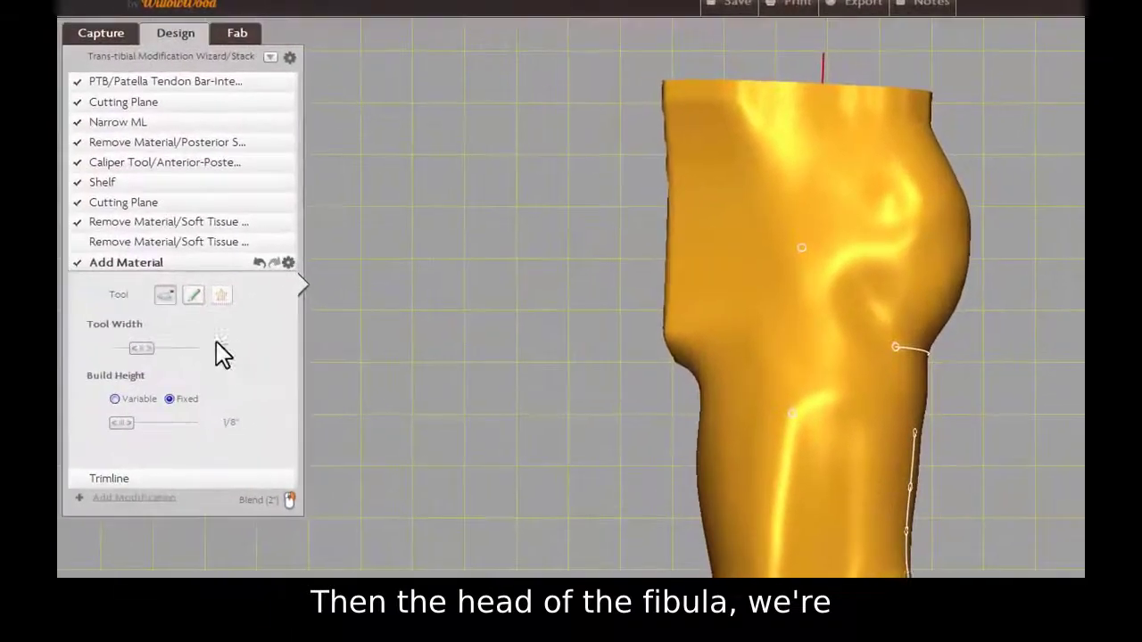
left_click_drag(80, 303, 70, 301)
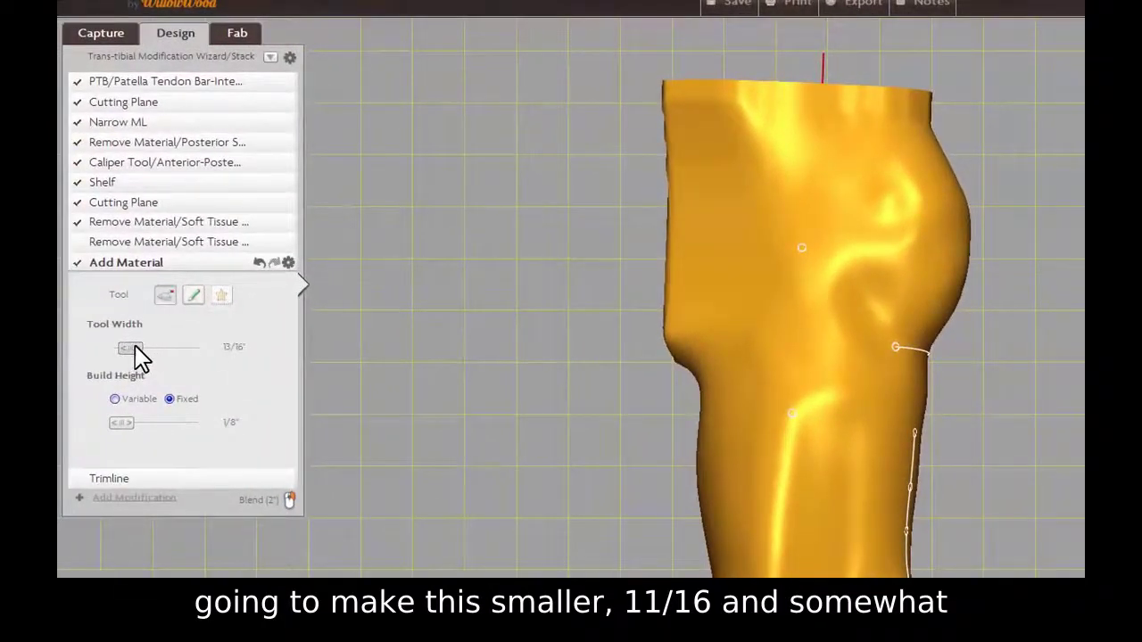
left_click_drag(135, 346, 127, 345)
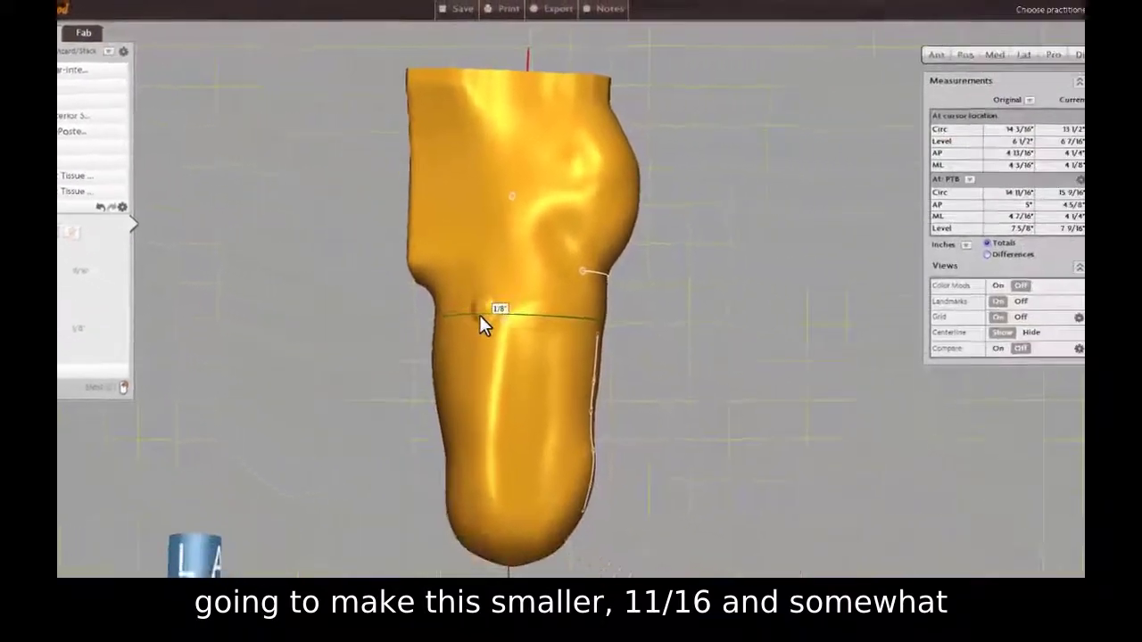
left_click(475, 318)
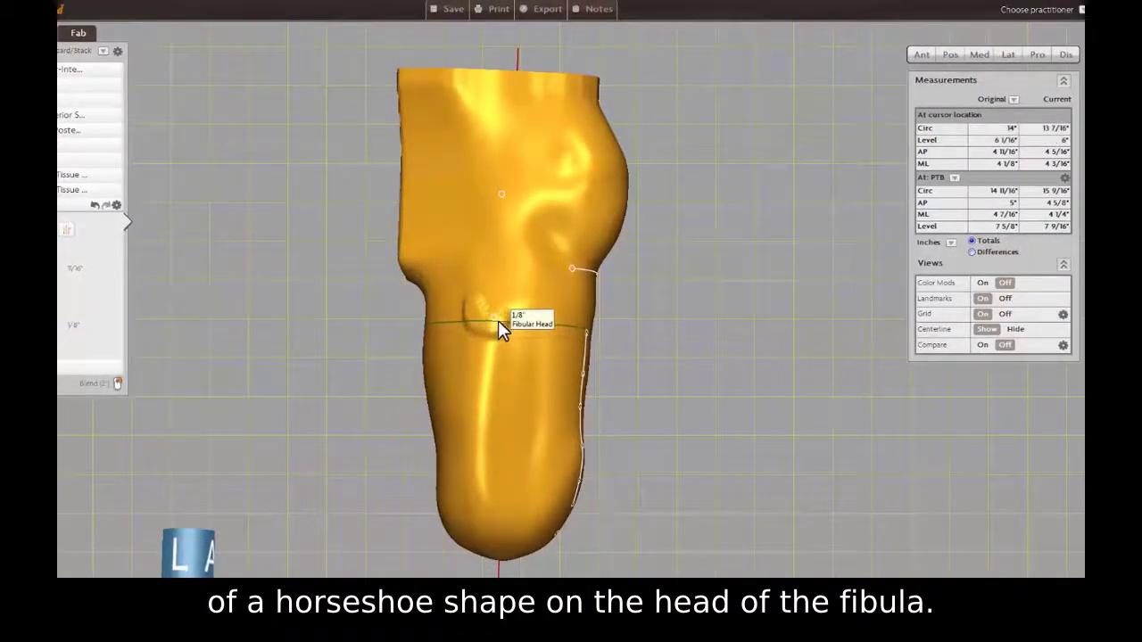
mouse_move(503, 322)
left_mouse_down()
mouse_move(481, 324)
mouse_move(495, 303)
mouse_move(471, 305)
mouse_move(484, 330)
mouse_move(518, 314)
mouse_move(497, 311)
left_mouse_up()
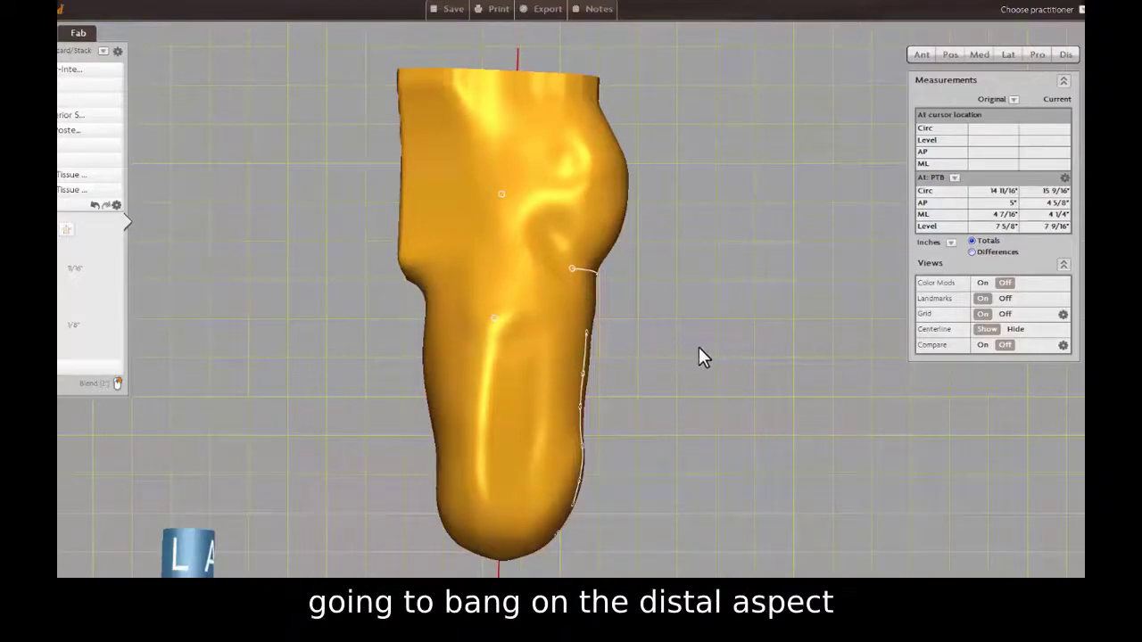
Examine the modified limb all around, checking both build-ups and the surface blending, including the standard medial, posterior, lateral and anterior views
left_click_drag(775, 373, 523, 365)
left_click_drag(640, 338, 678, 357)
left_click_drag(686, 96, 675, 105)
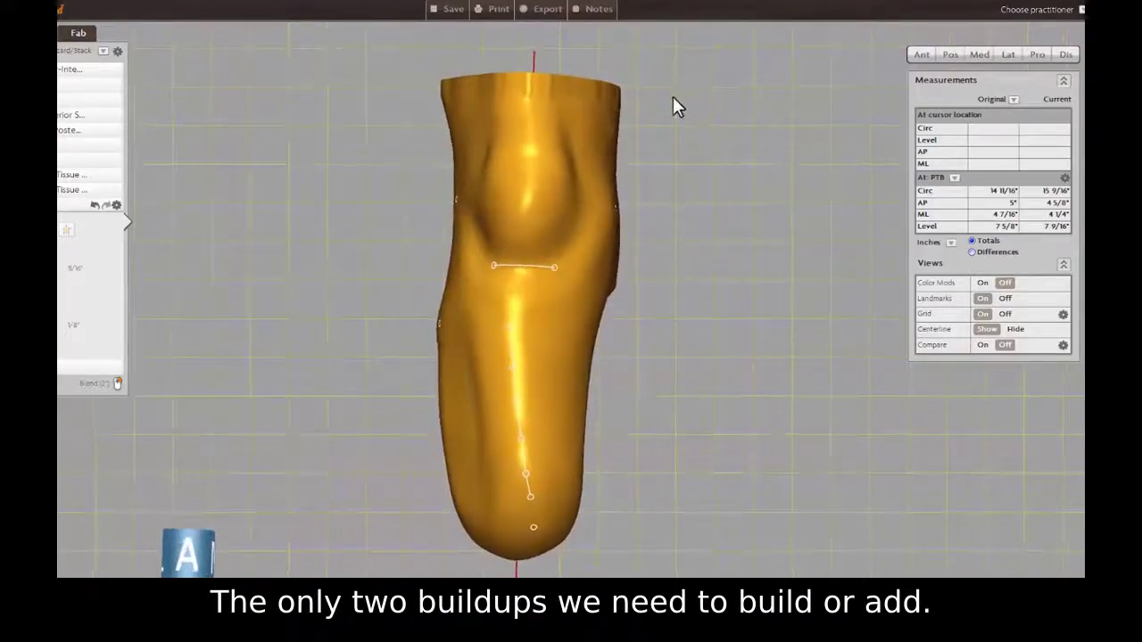
left_click_drag(739, 208, 574, 198)
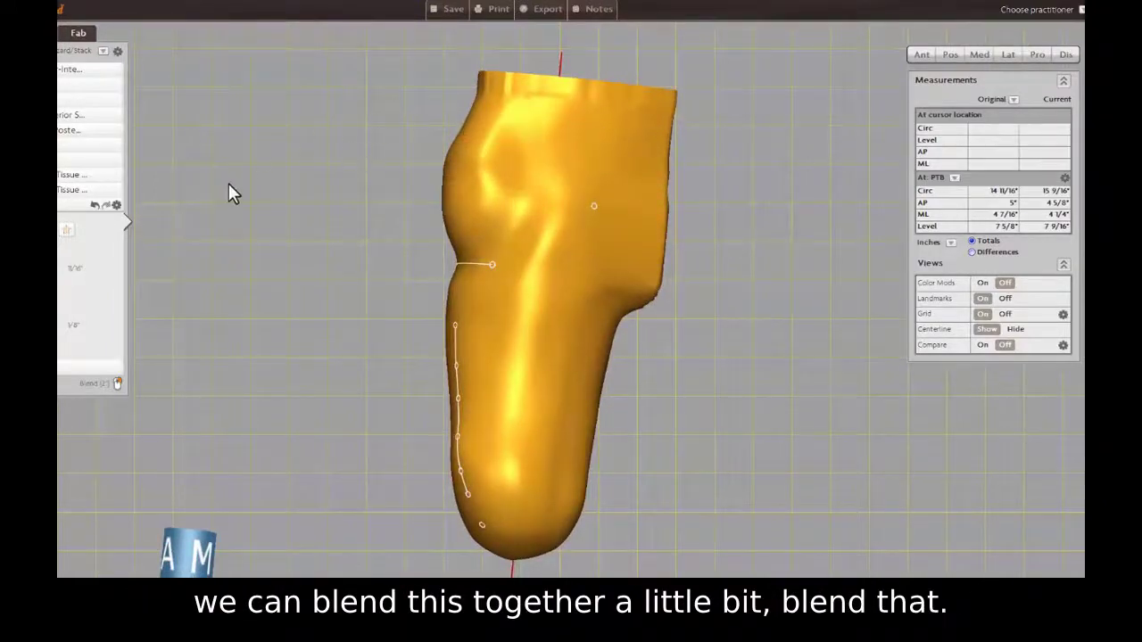
left_click_drag(228, 187, 420, 132)
left_click_drag(337, 216, 486, 178)
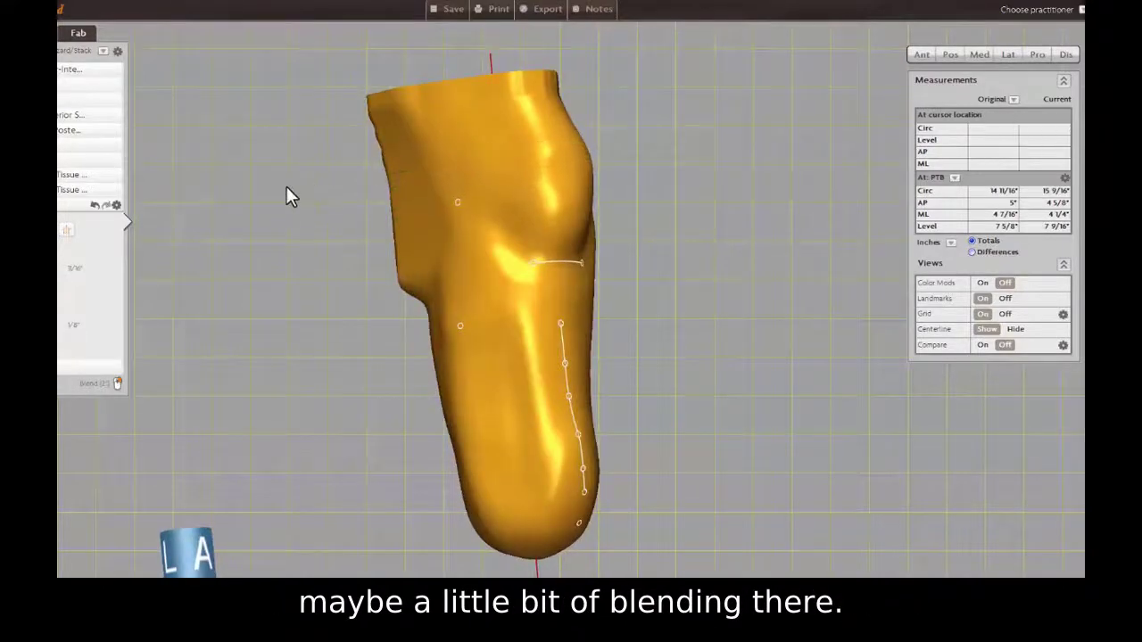
left_click_drag(286, 187, 670, 315)
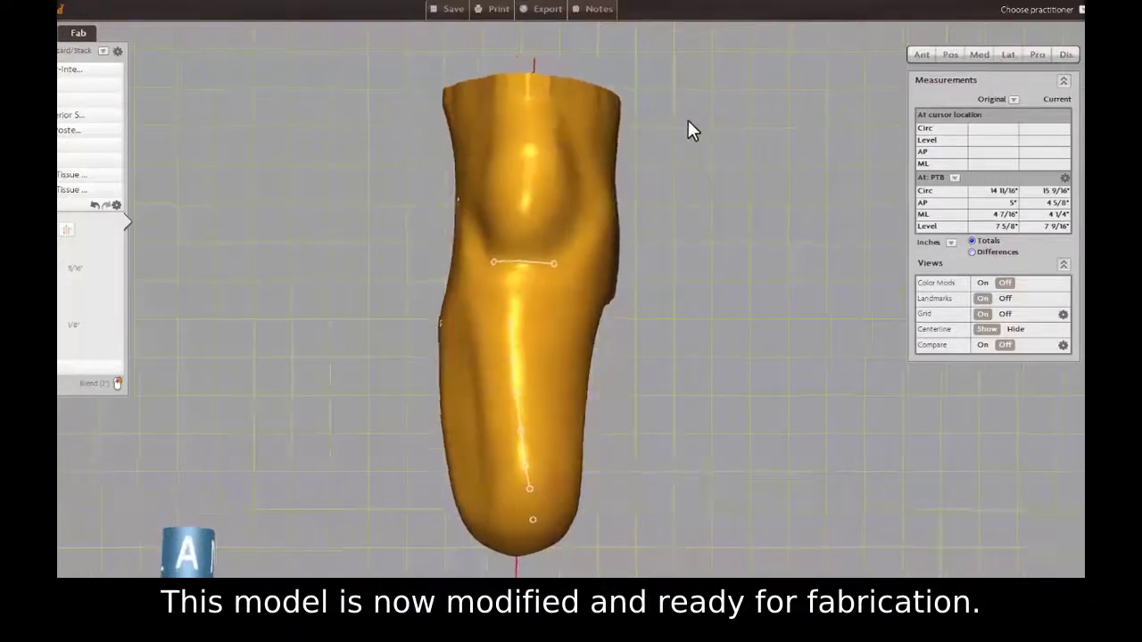
left_click_drag(670, 140, 664, 191)
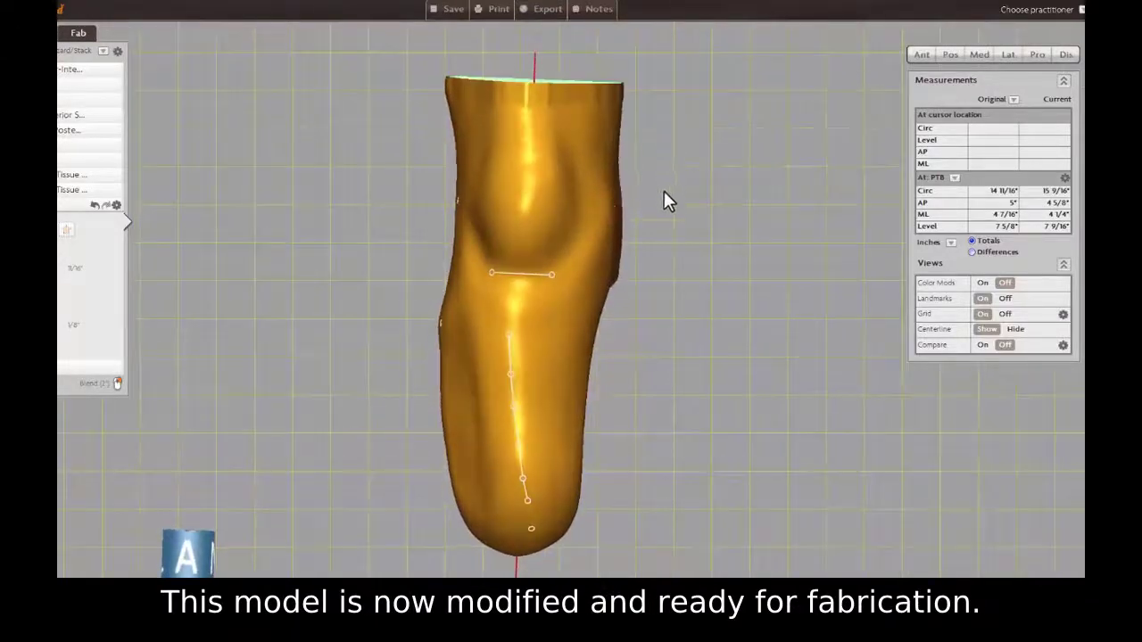
left_click(979, 54)
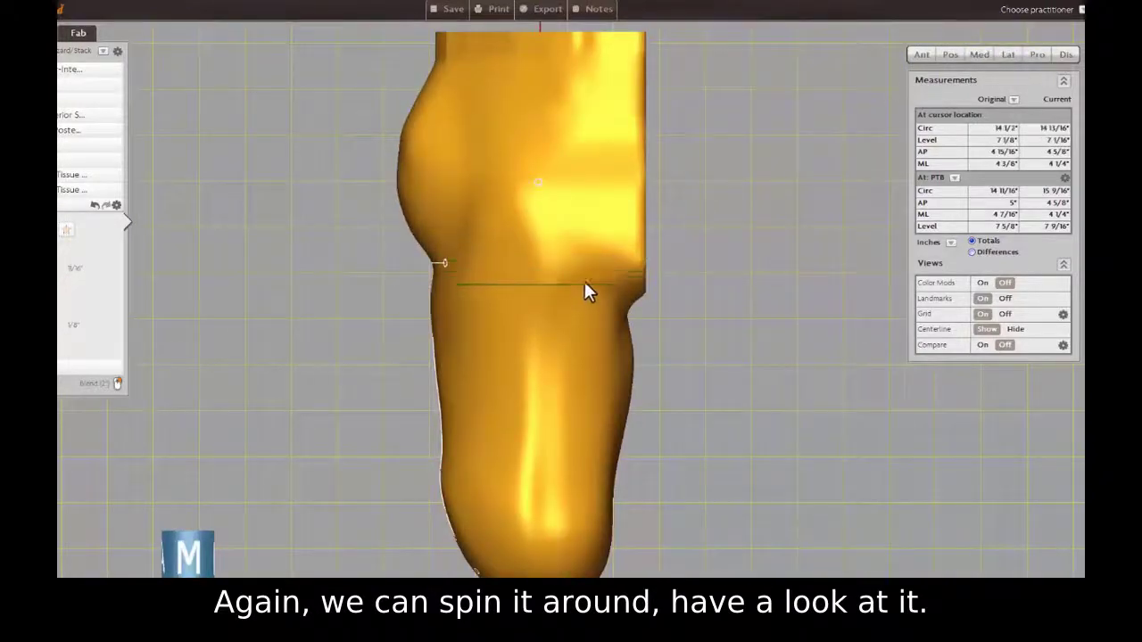
left_click(954, 53)
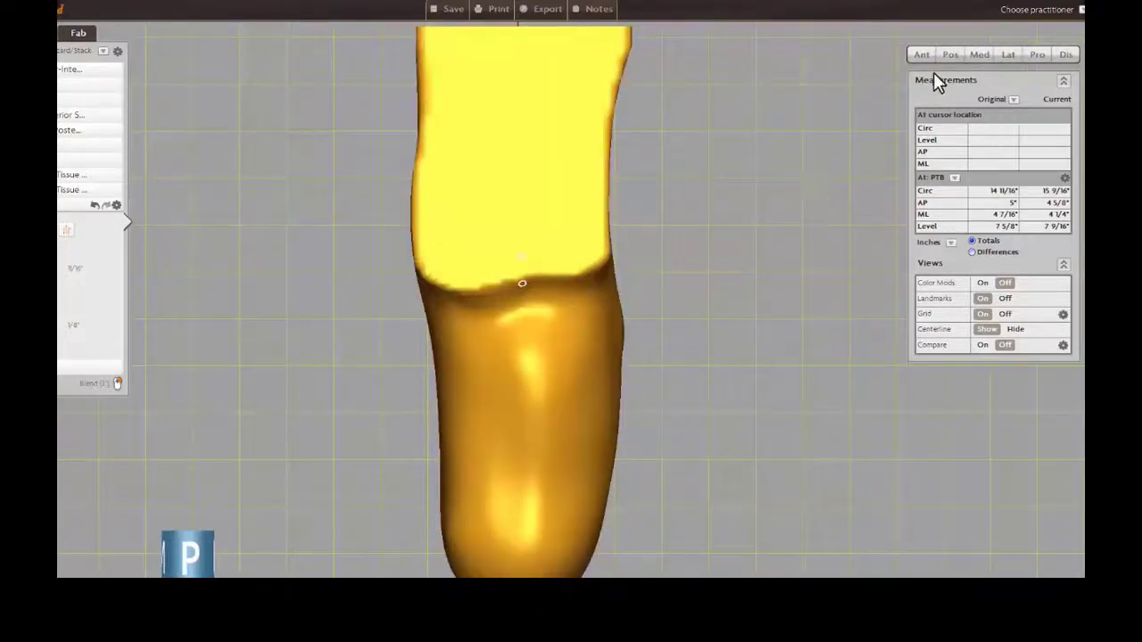
left_click(1009, 55)
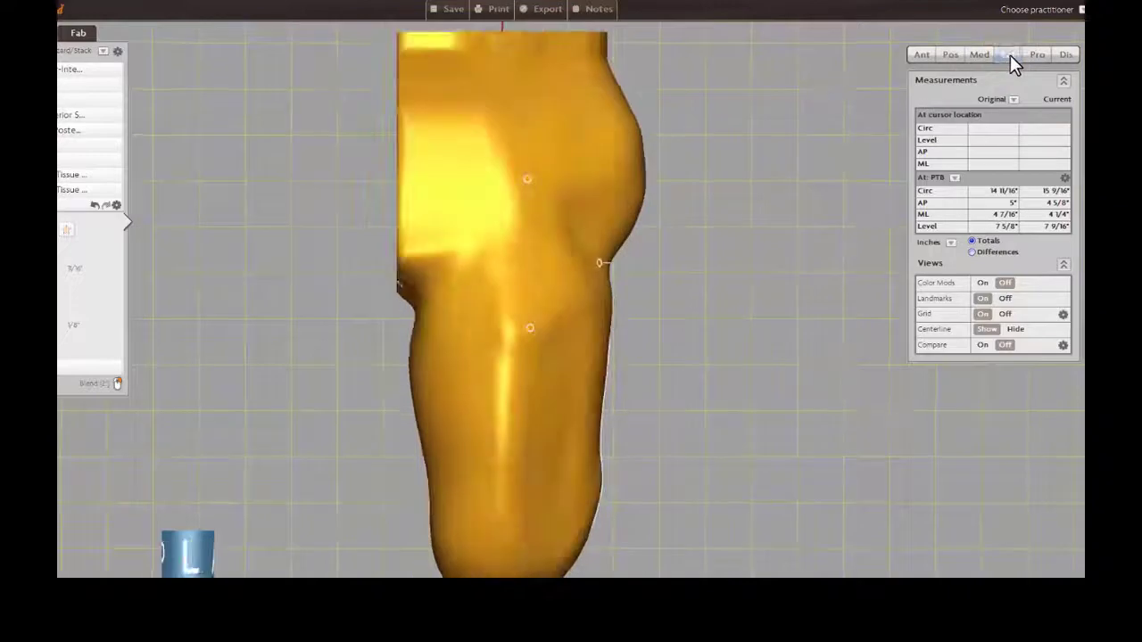
left_click(921, 55)
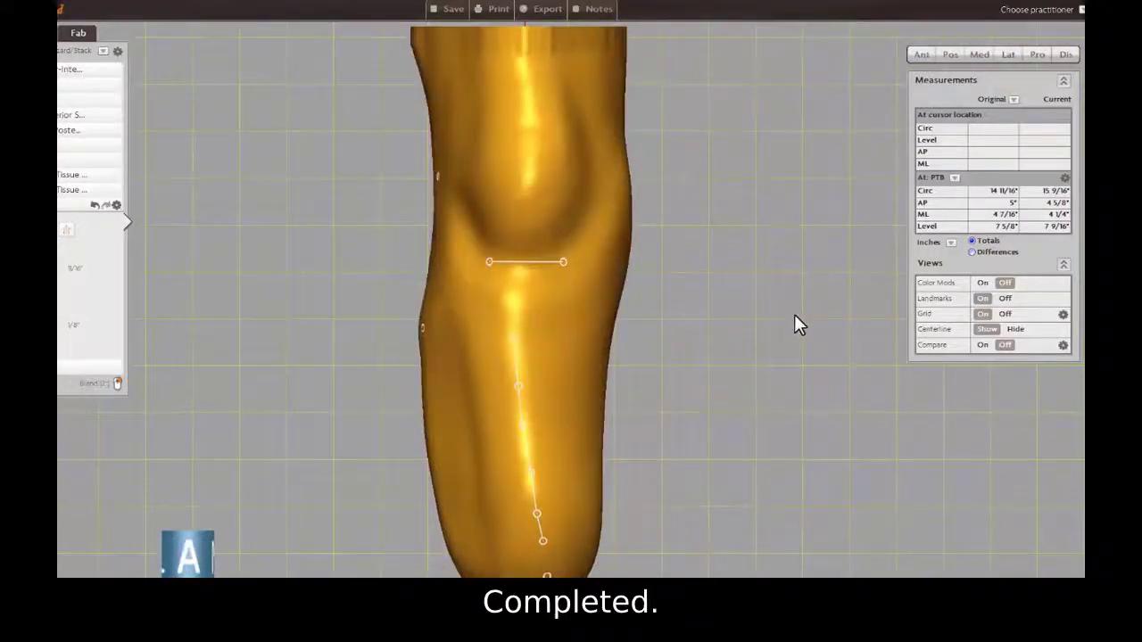